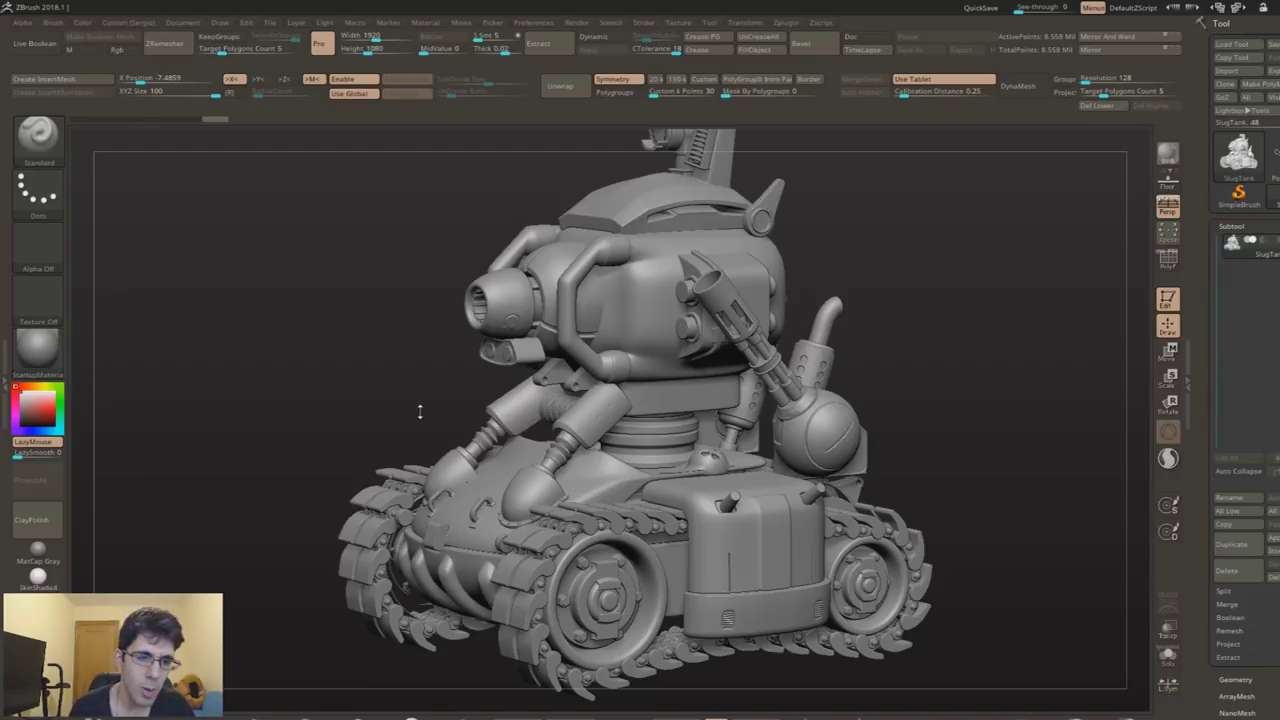
# Turn the tank slightly and hide the interface shelves so the canvas fills the window
pyautogui.moveTo(966, 321)
pyautogui.mouseDown()
pyautogui.moveTo(944, 357)
pyautogui.moveTo(937, 342)
pyautogui.moveTo(920, 363)
pyautogui.mouseUp()
pyautogui.press('Tab')
pyautogui.press('Tab')
pyautogui.click(38, 360)
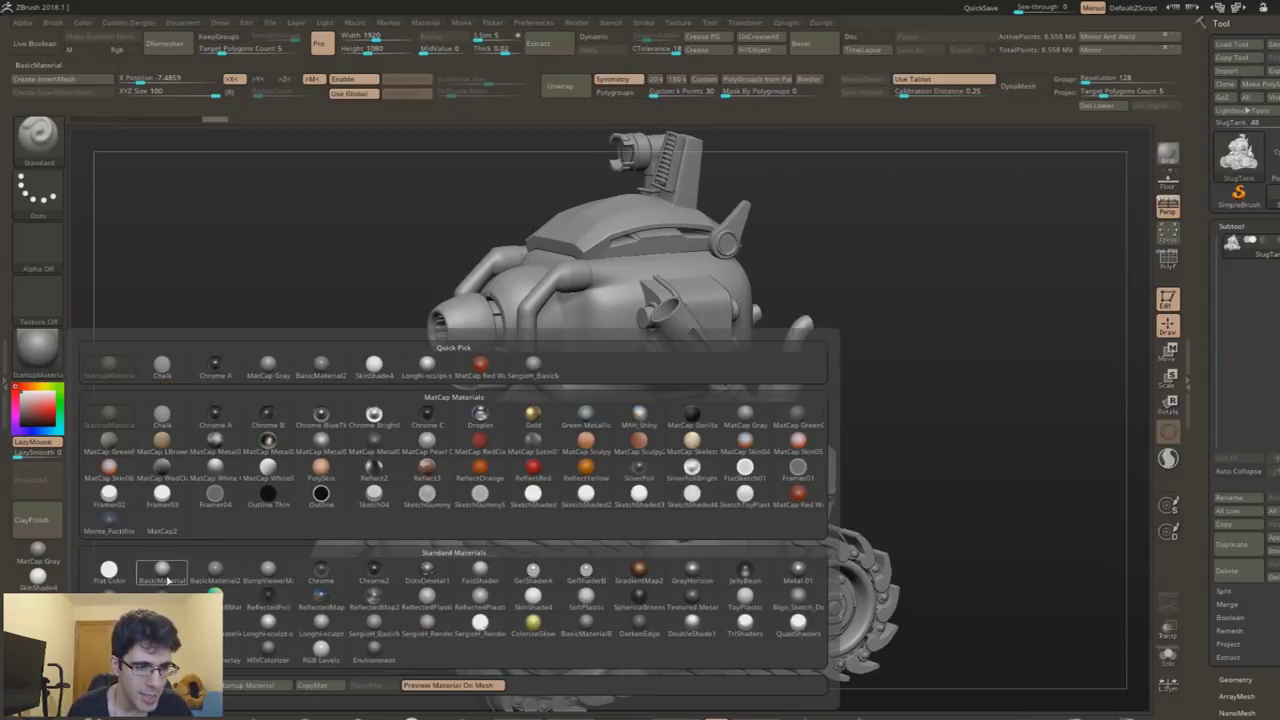
# Try BasicMaterial on the tank, then switch it to MatCap Gray
pyautogui.click(157, 576)
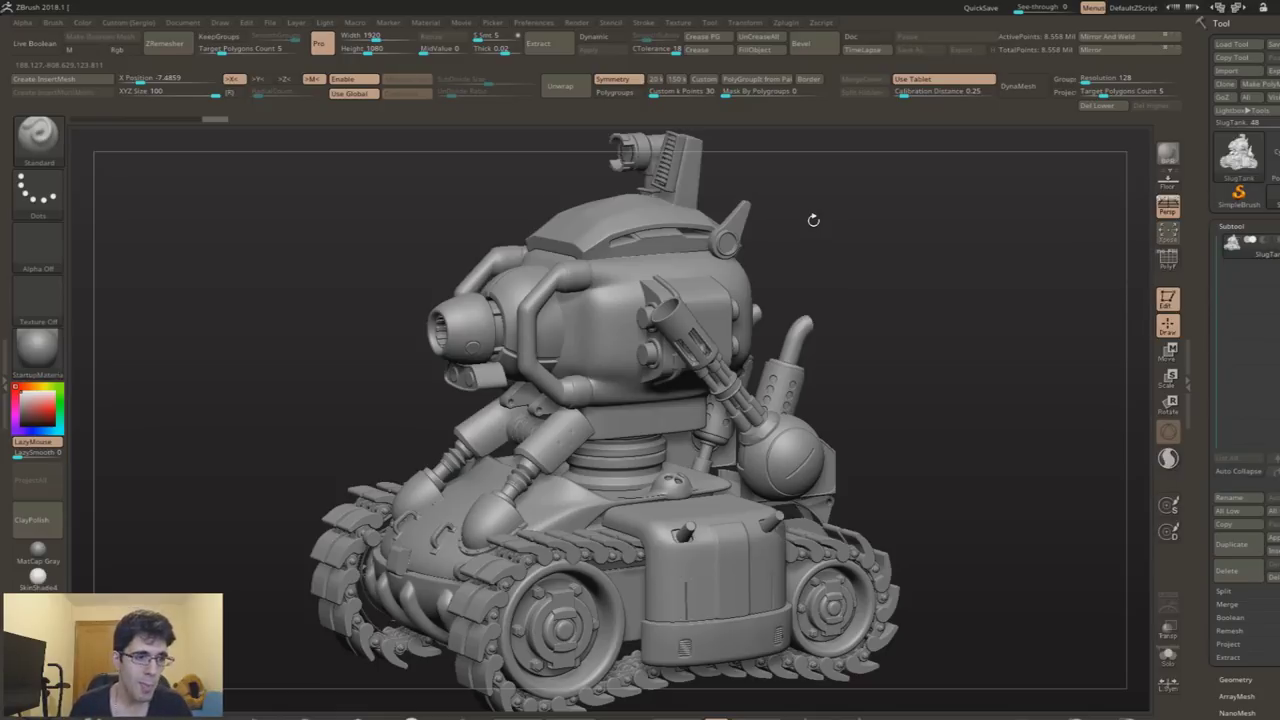
pyautogui.click(40, 352)
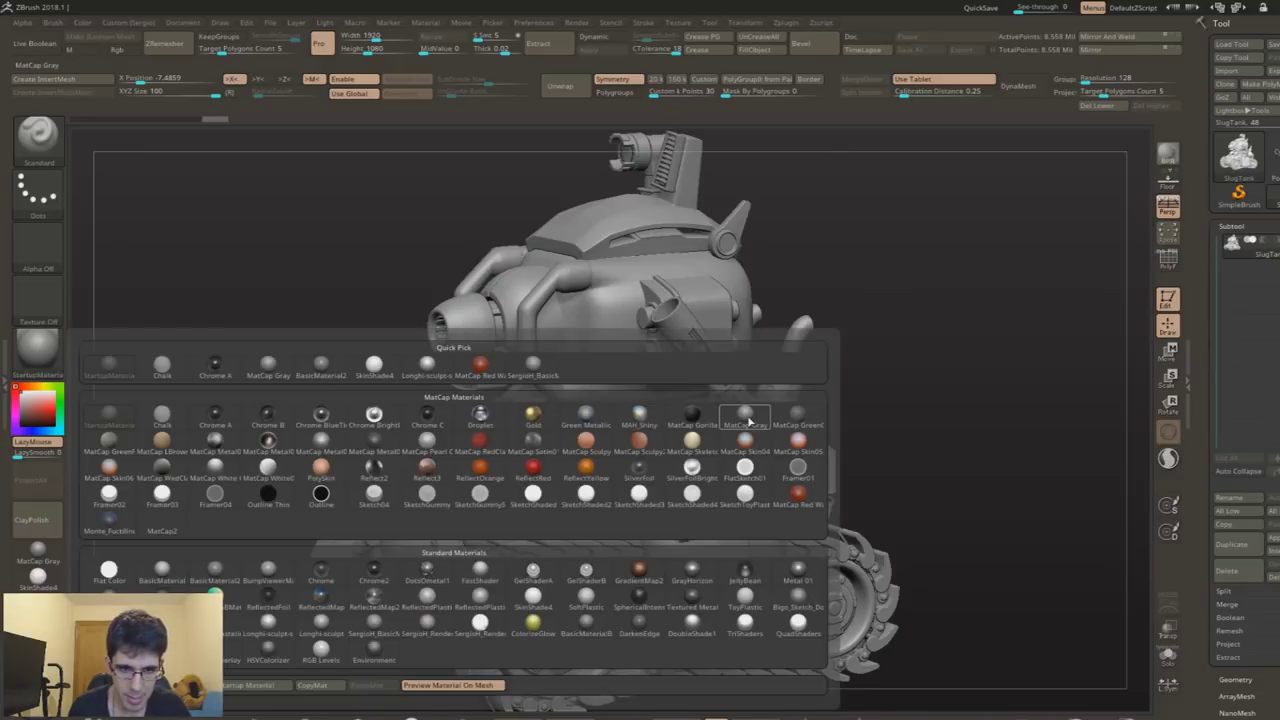
pyautogui.click(745, 414)
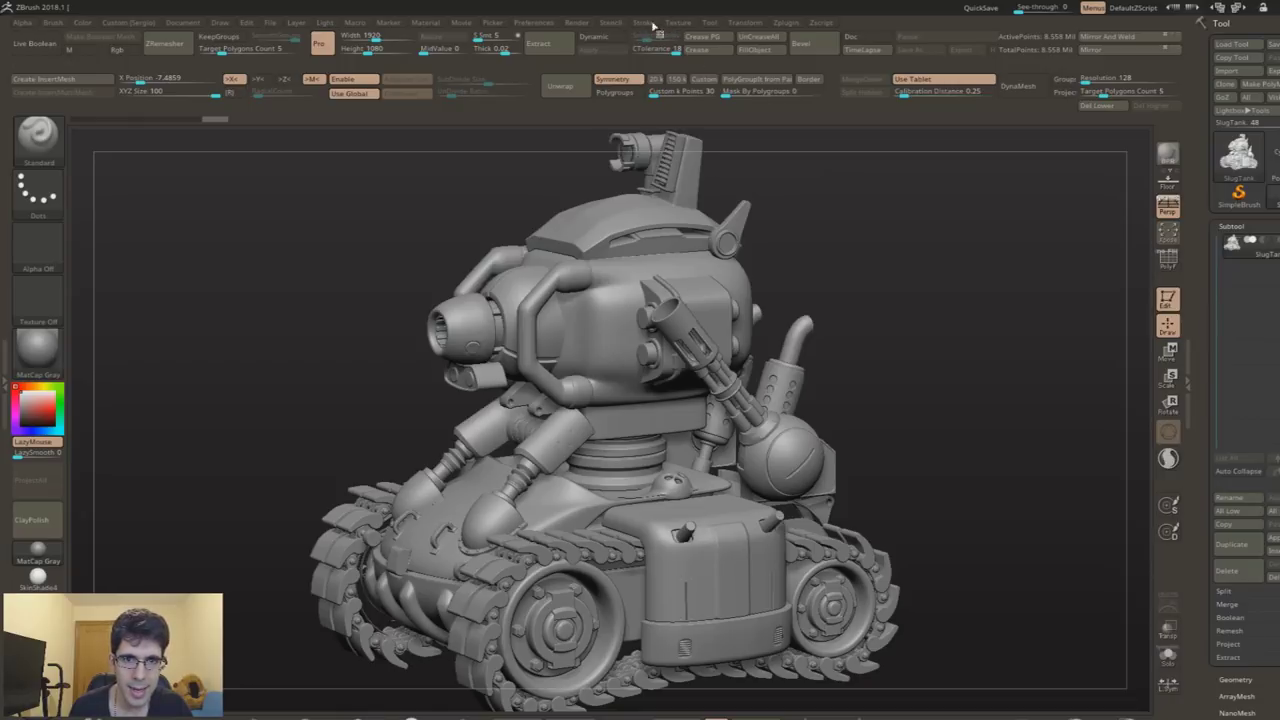
pyautogui.click(594, 25)
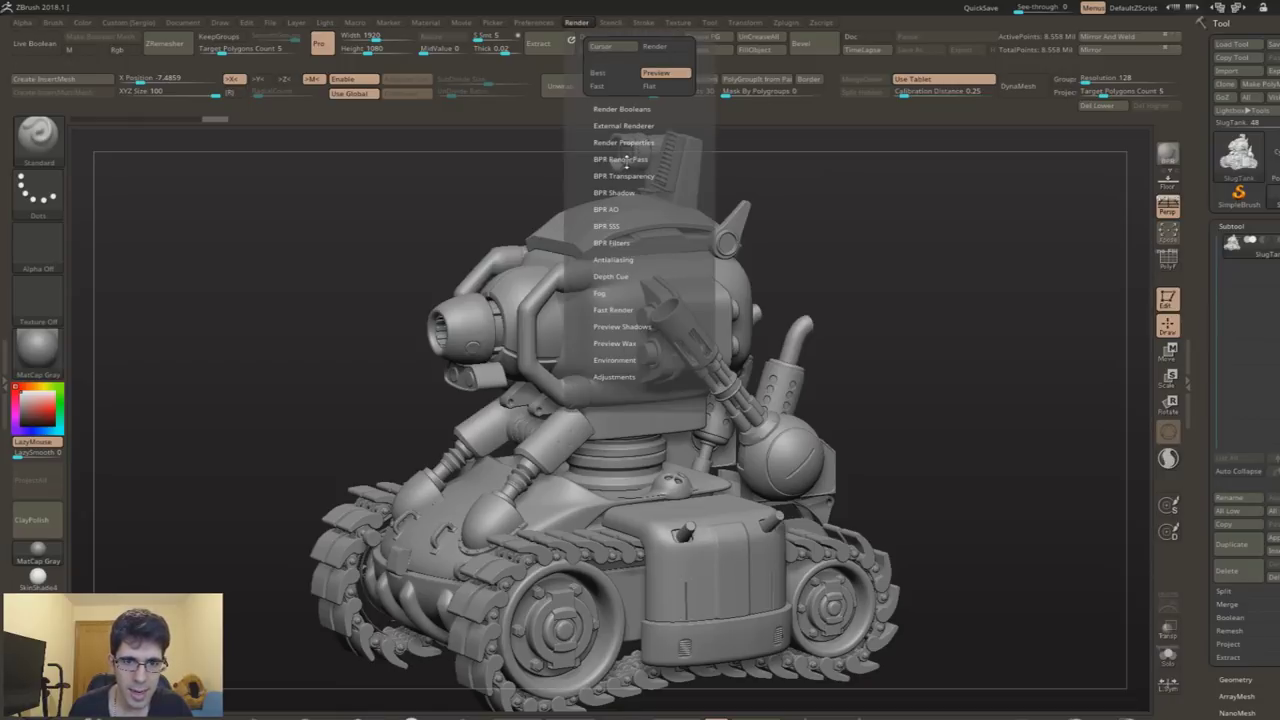
# Raise BPR shadow Blur, lower GStrength slightly, then run a BPR render of the tank
pyautogui.click(622, 159)
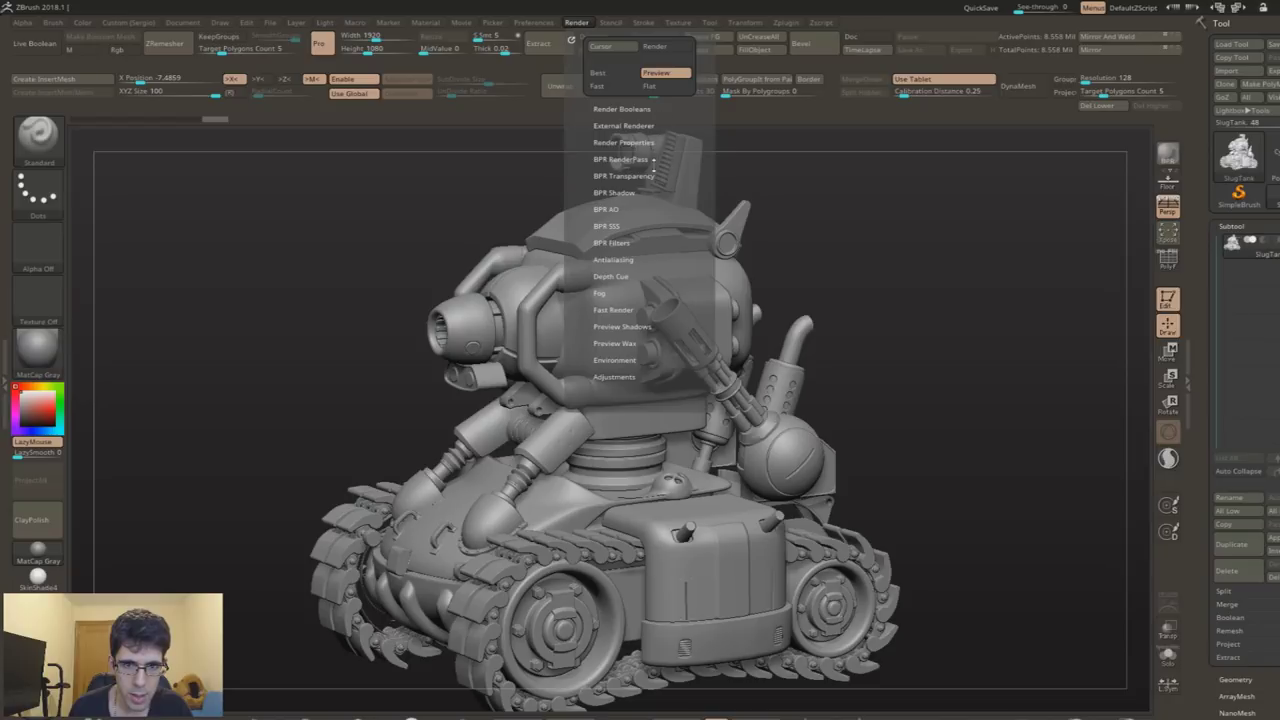
pyautogui.click(614, 193)
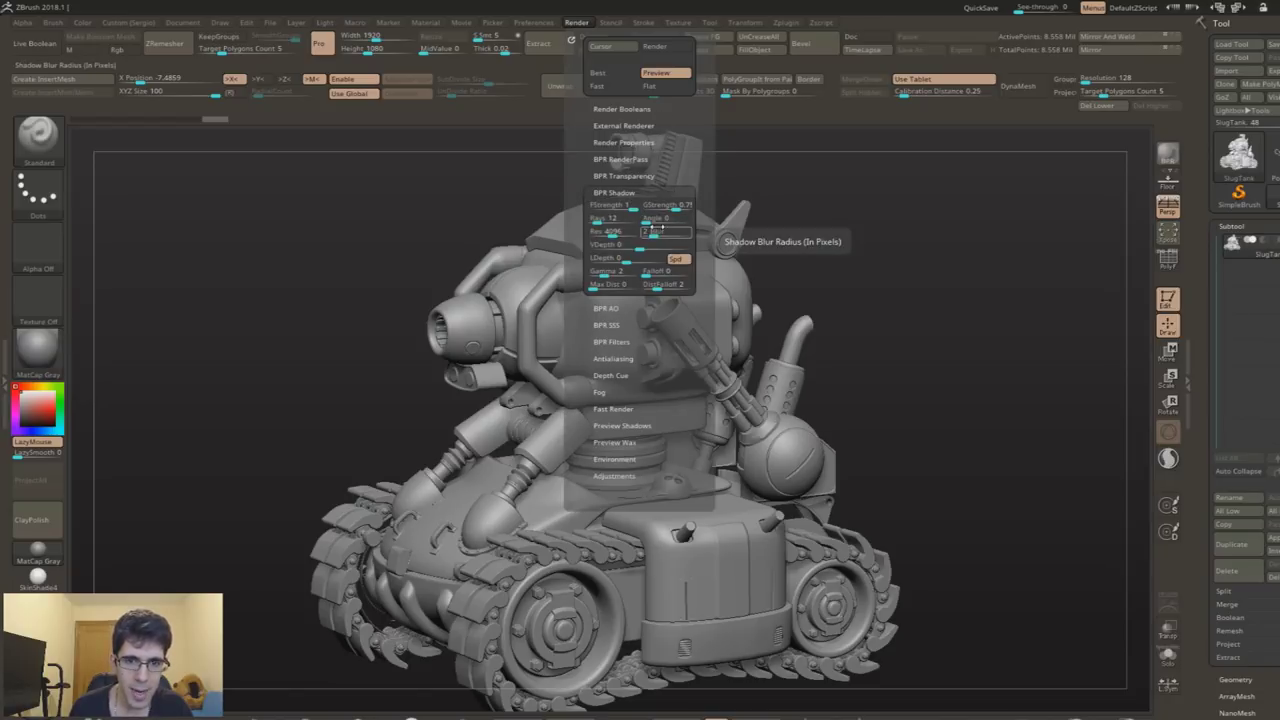
pyautogui.moveTo(656, 234); pyautogui.dragTo(671, 237)
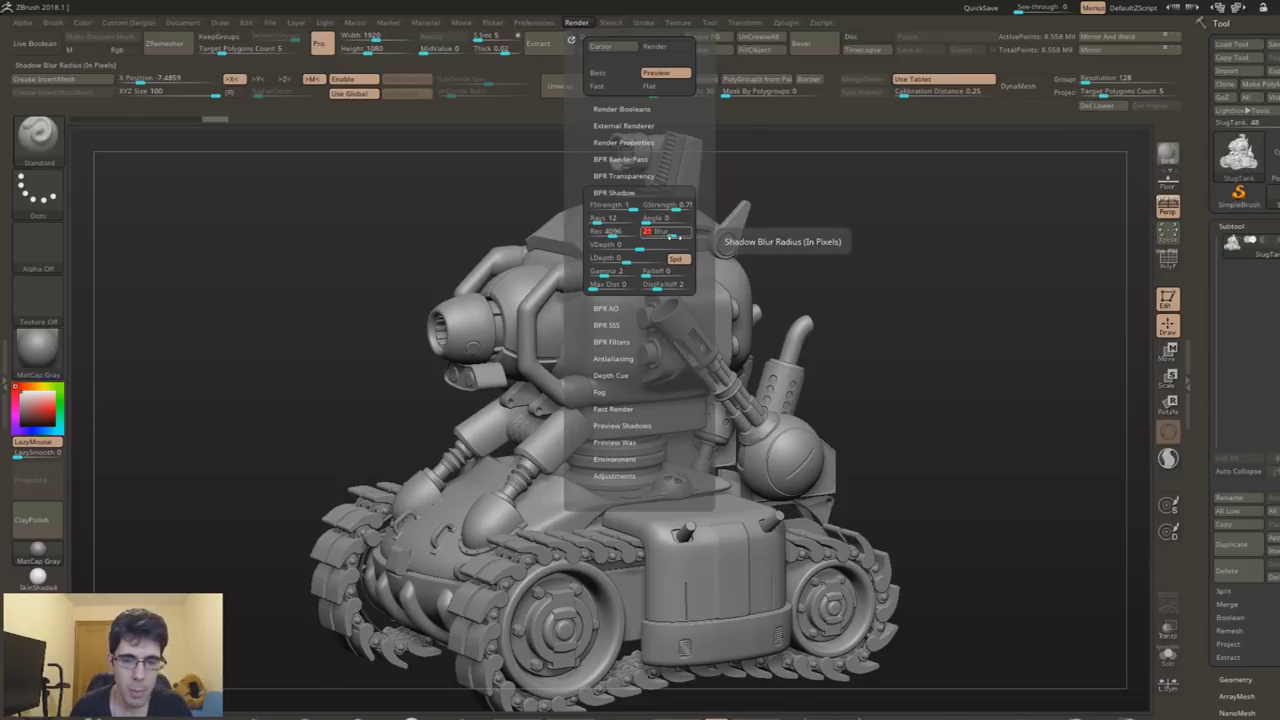
pyautogui.moveTo(678, 206); pyautogui.dragTo(673, 207)
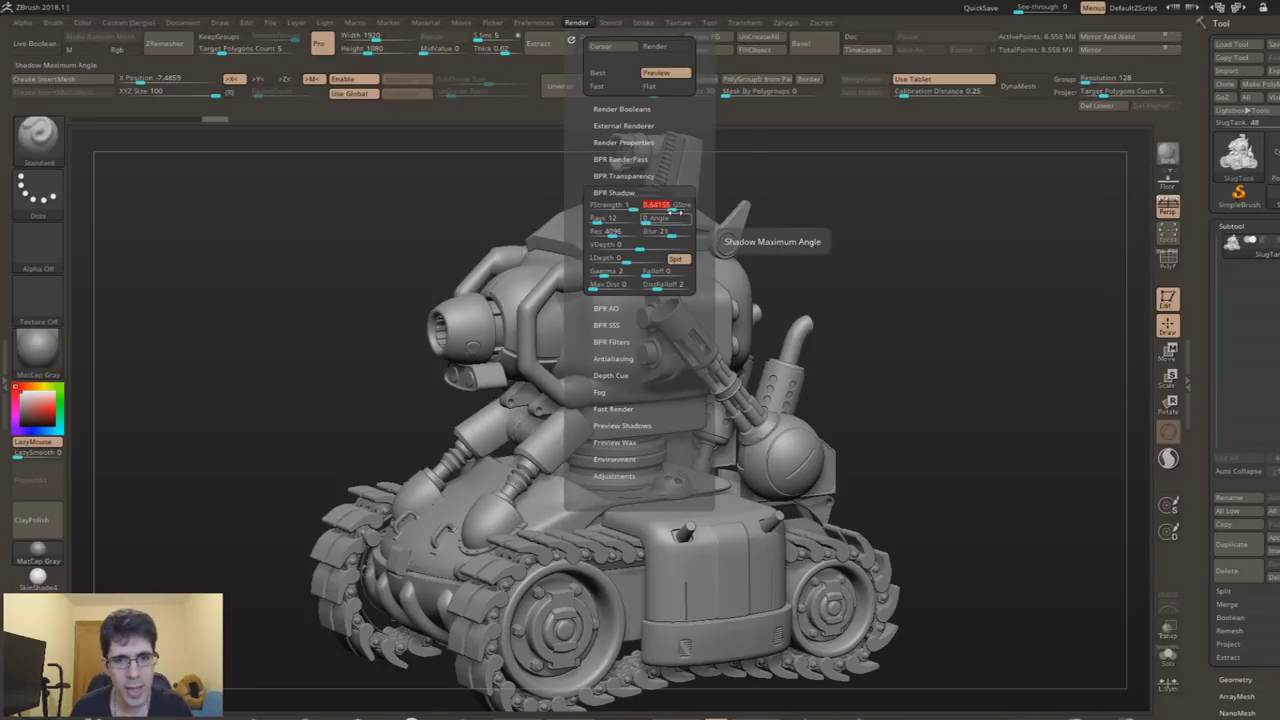
pyautogui.click(1168, 155)
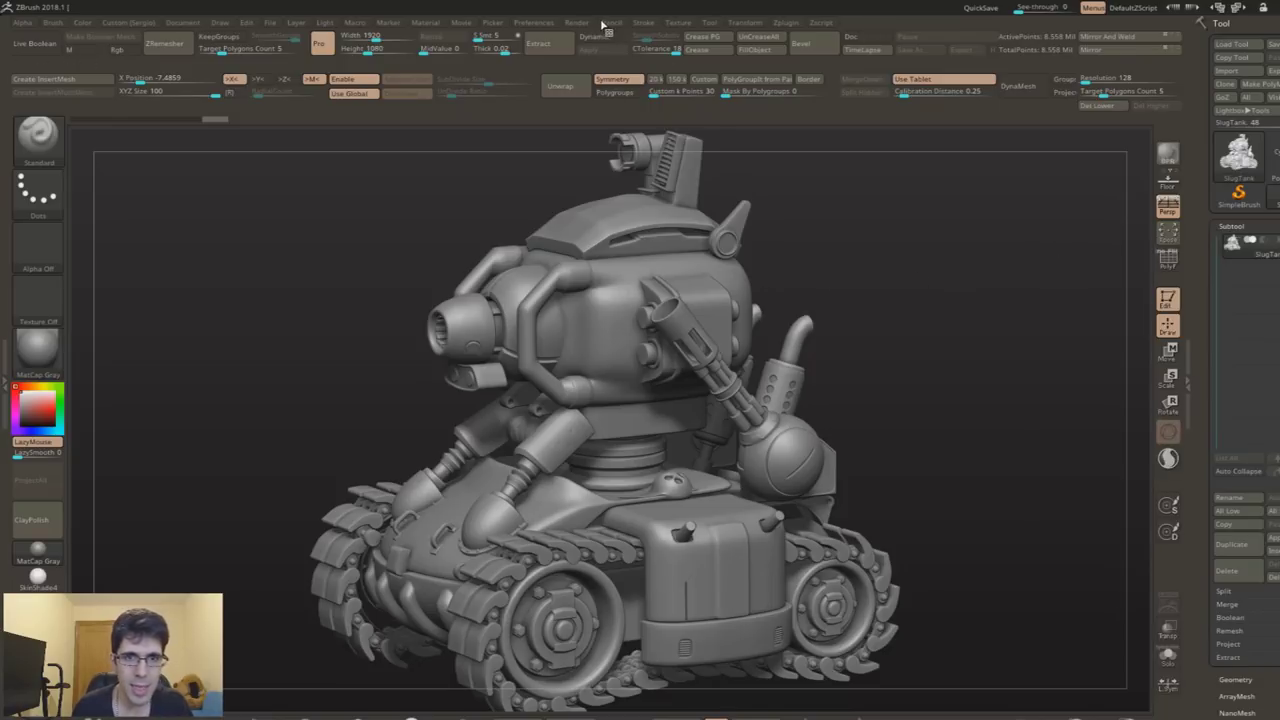
# Save the shaded BPR render as a PSD in the desktop Render folder
pyautogui.click(582, 22)
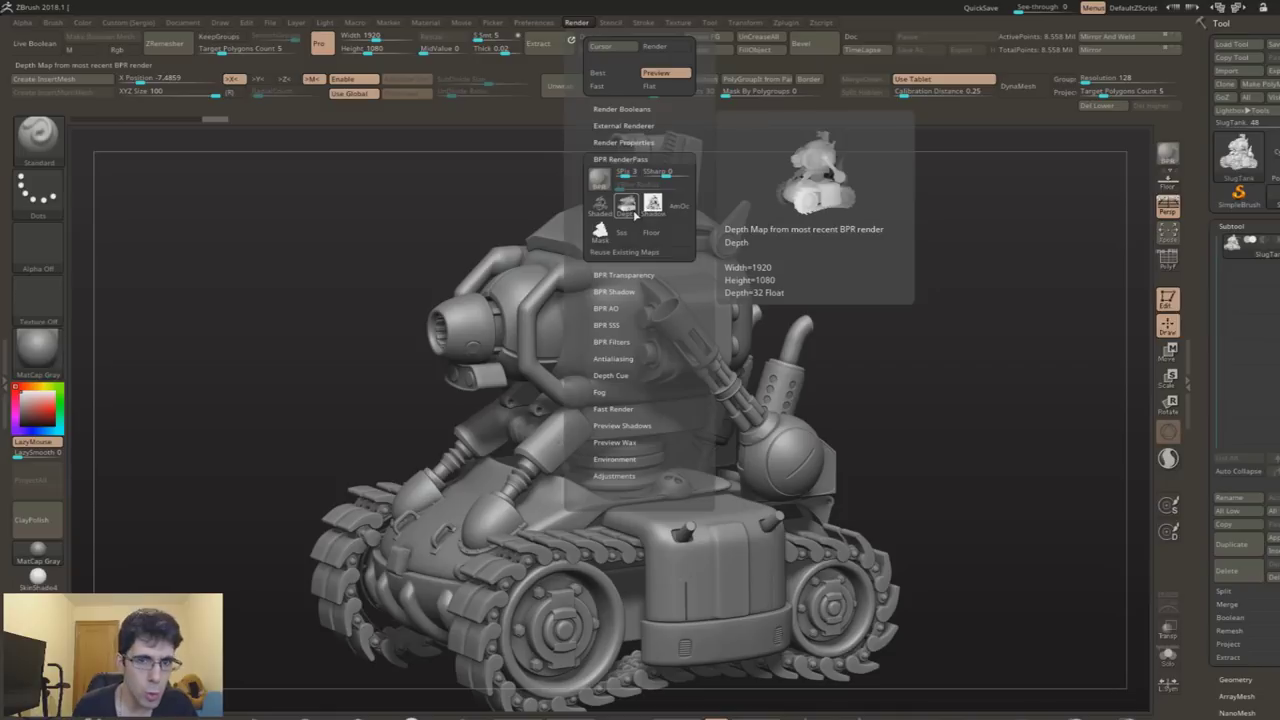
pyautogui.moveTo(600, 232)
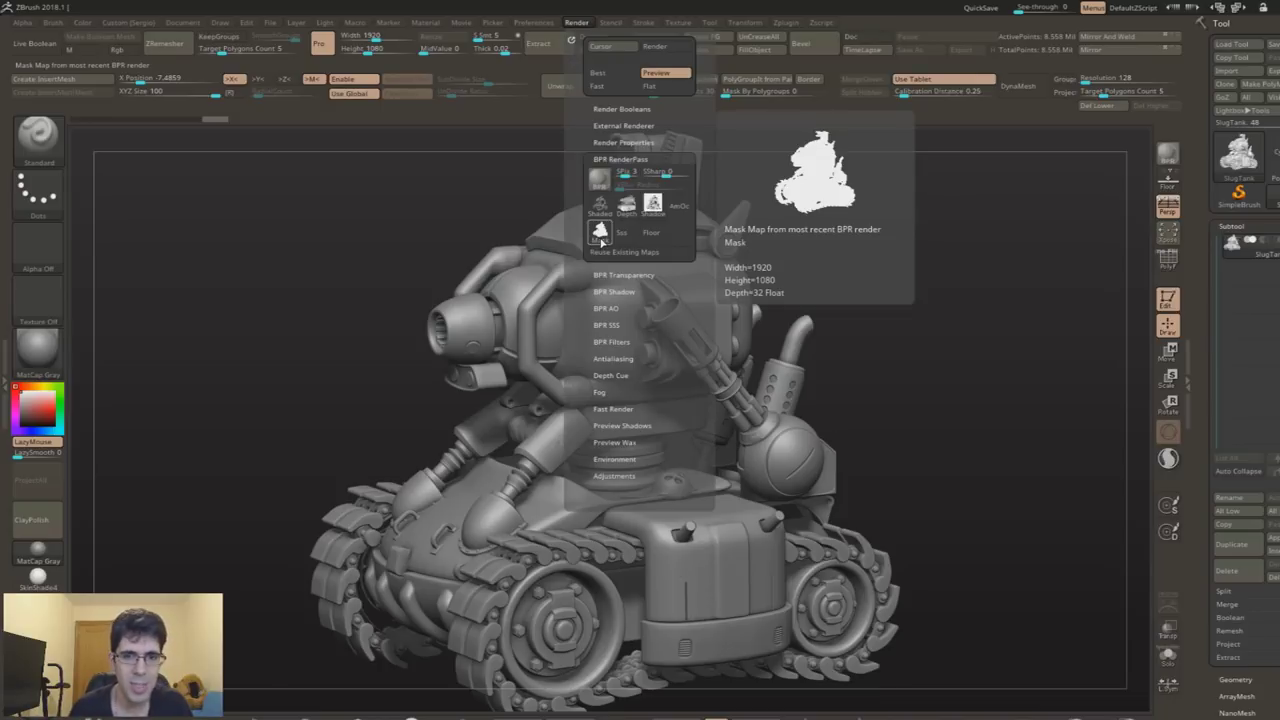
pyautogui.click(600, 204)
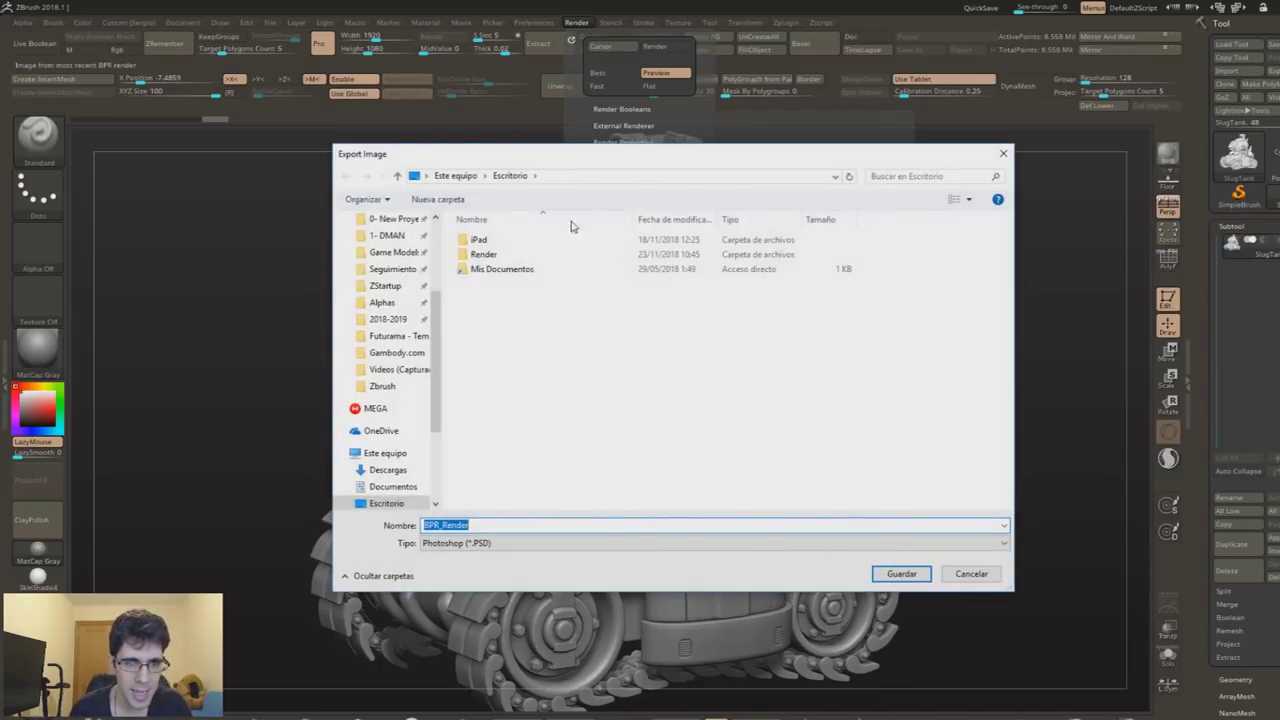
pyautogui.doubleClick(514, 256)
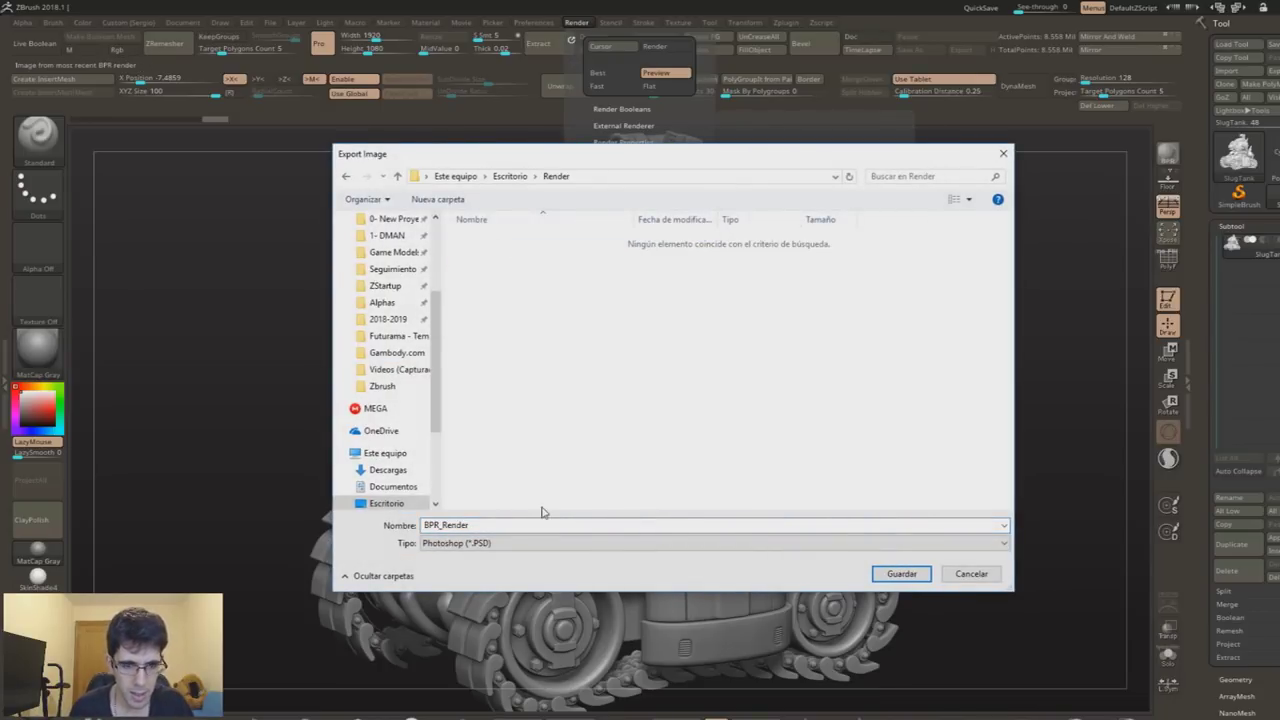
pyautogui.click(900, 574)
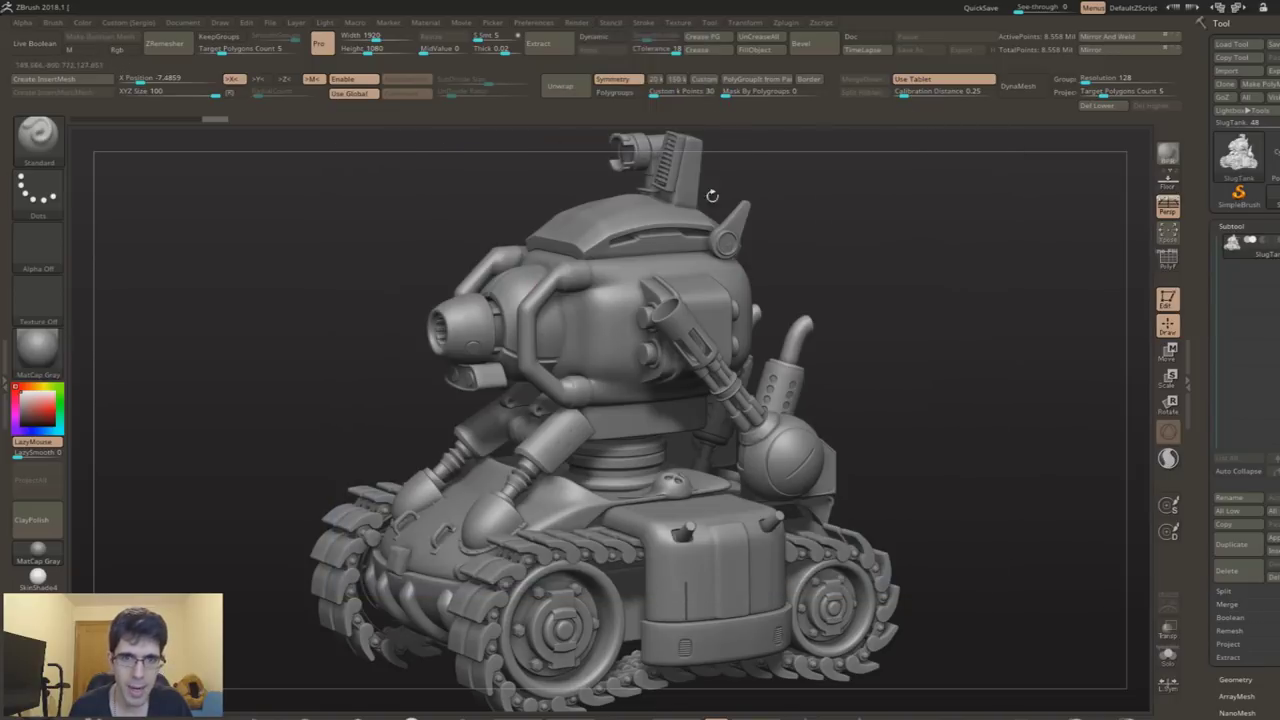
# Save the Shadow and Mask passes as PSD files in the same Render folder
pyautogui.click(590, 24)
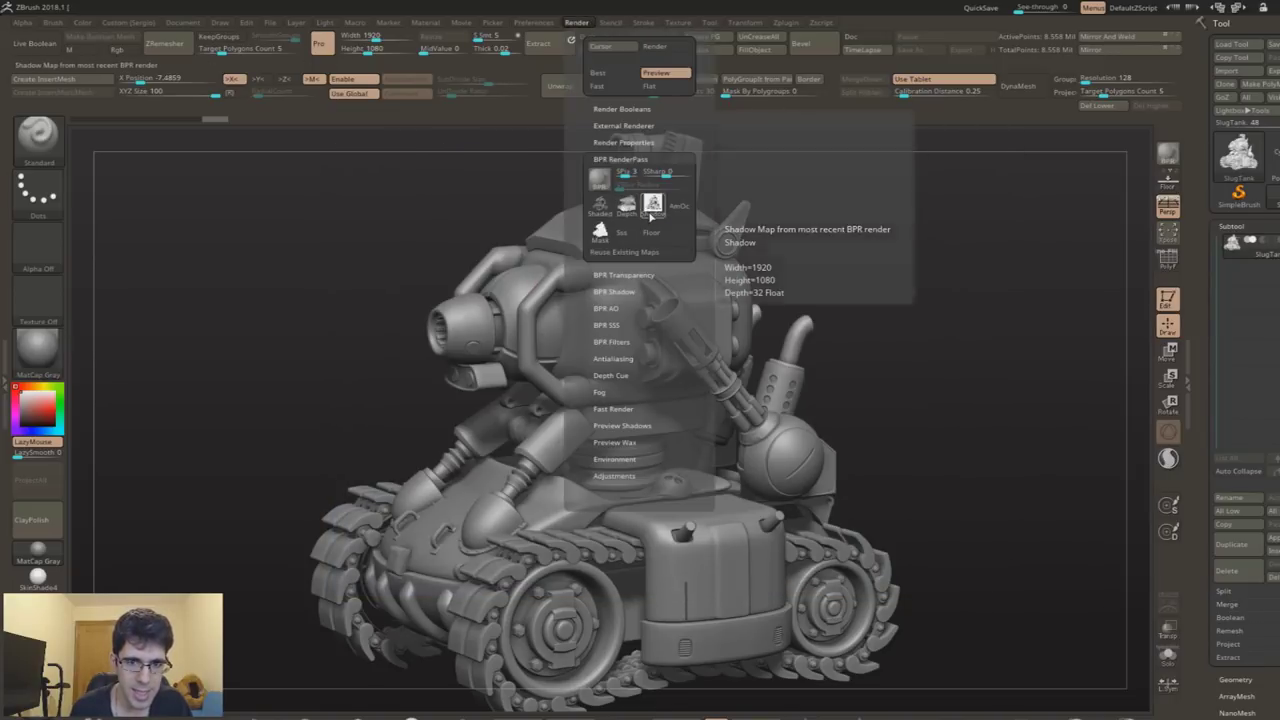
pyautogui.click(652, 207)
pyautogui.click(900, 572)
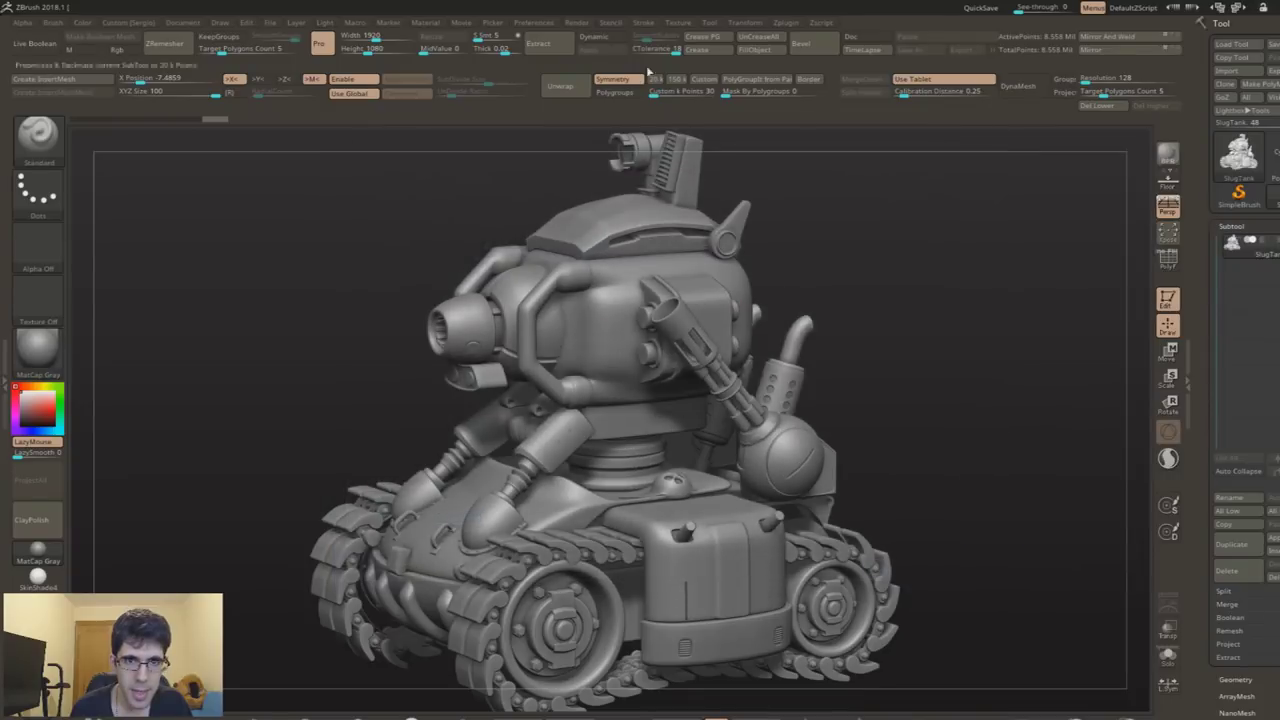
pyautogui.click(598, 24)
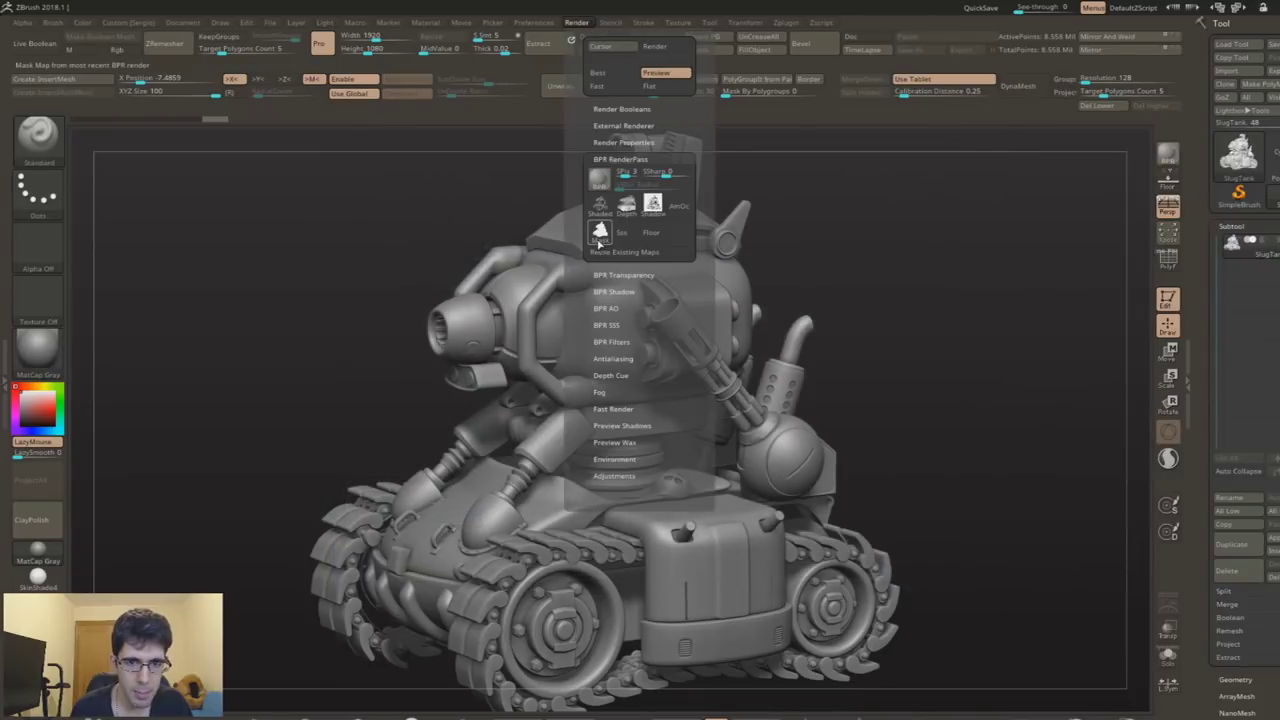
pyautogui.click(599, 232)
pyautogui.click(900, 572)
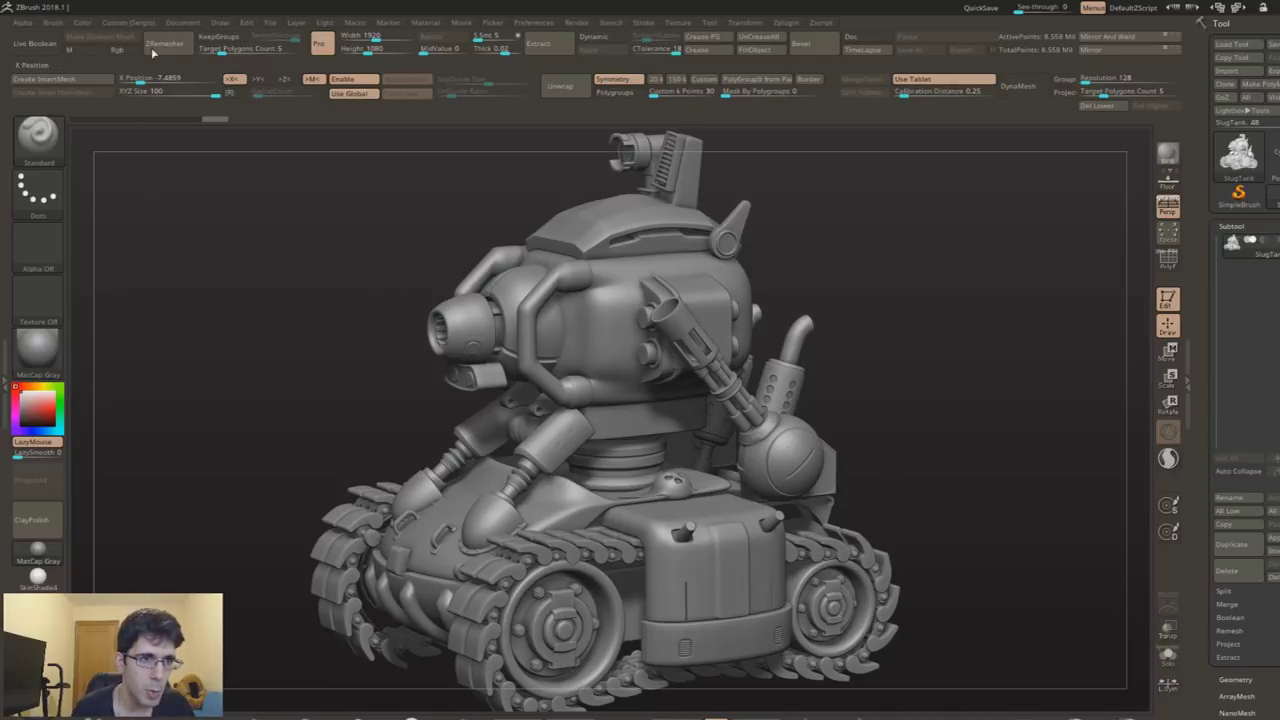
pyautogui.click(220, 22)
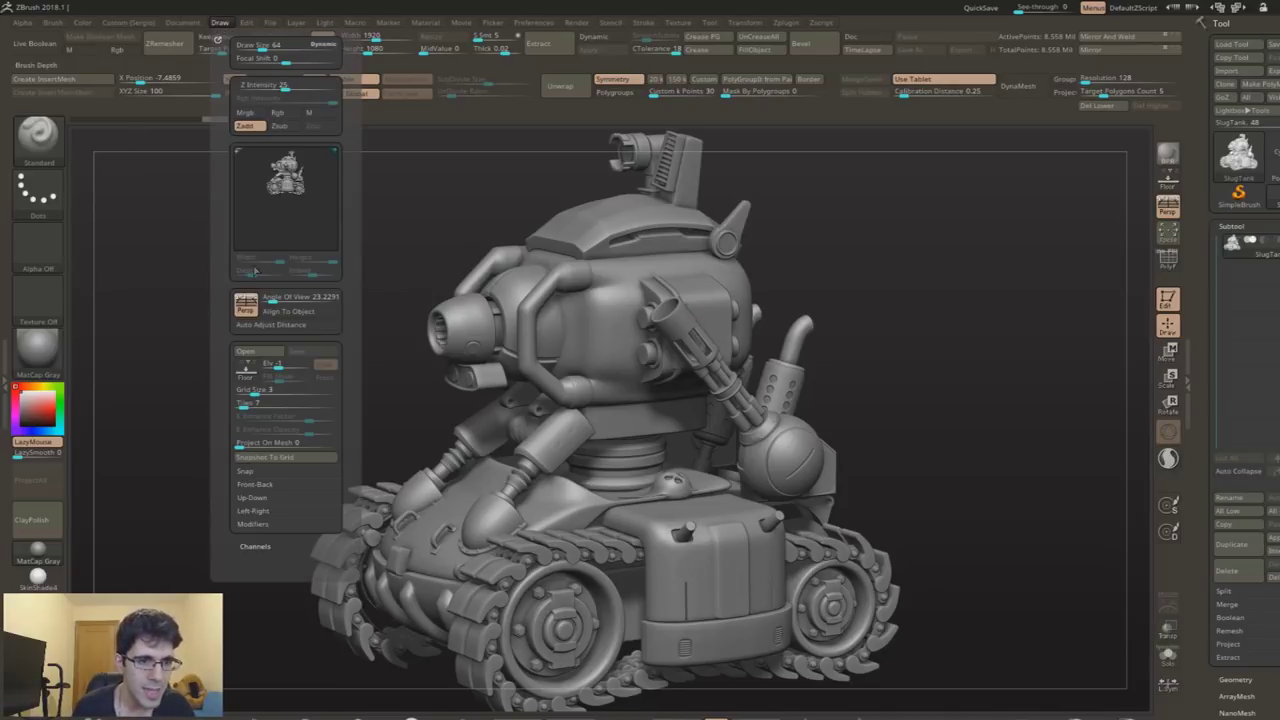
pyautogui.click(278, 297)
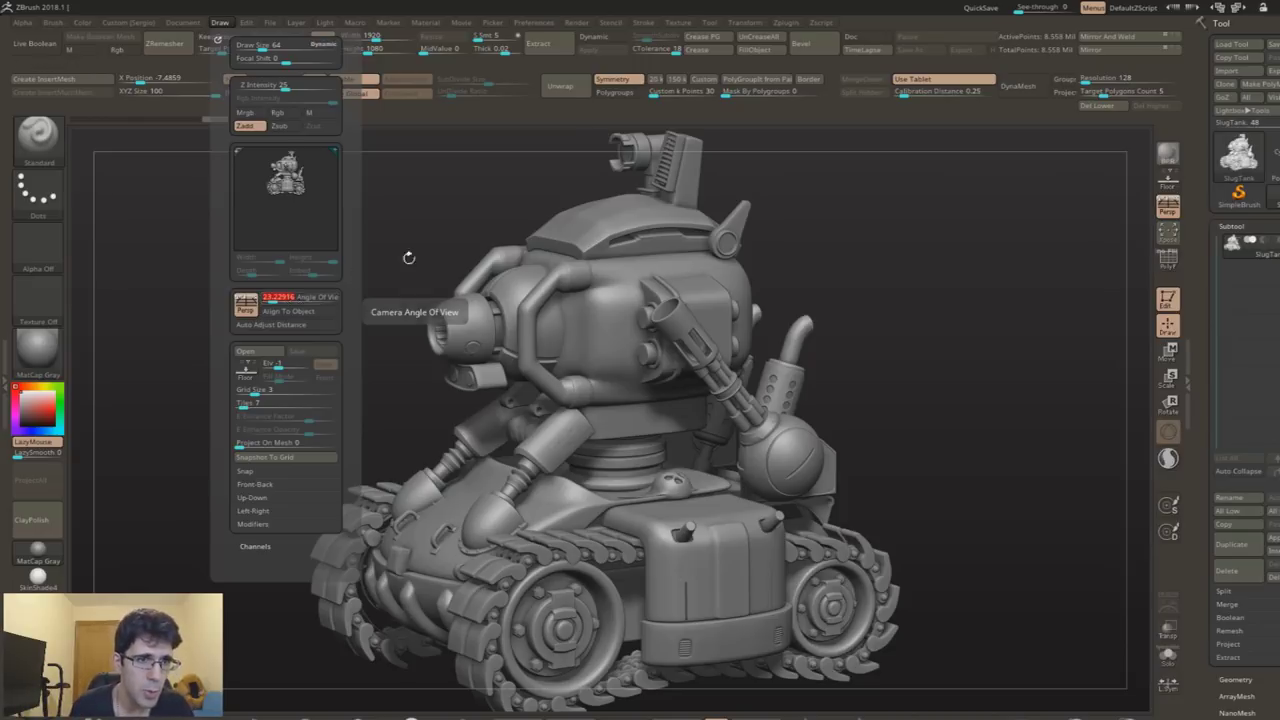
pyautogui.click(187, 26)
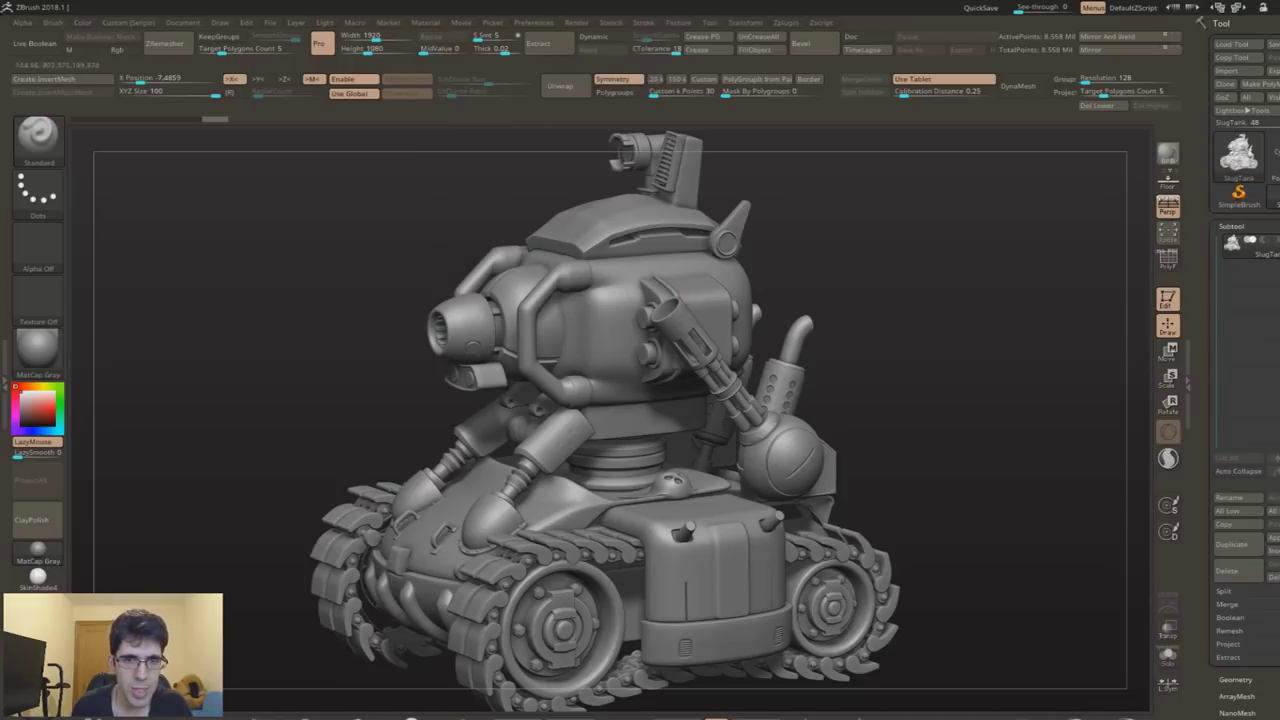
pyautogui.click(590, 22)
# Cancel the mask export and apply BasicMaterial to the tank
pyautogui.click(600, 210)
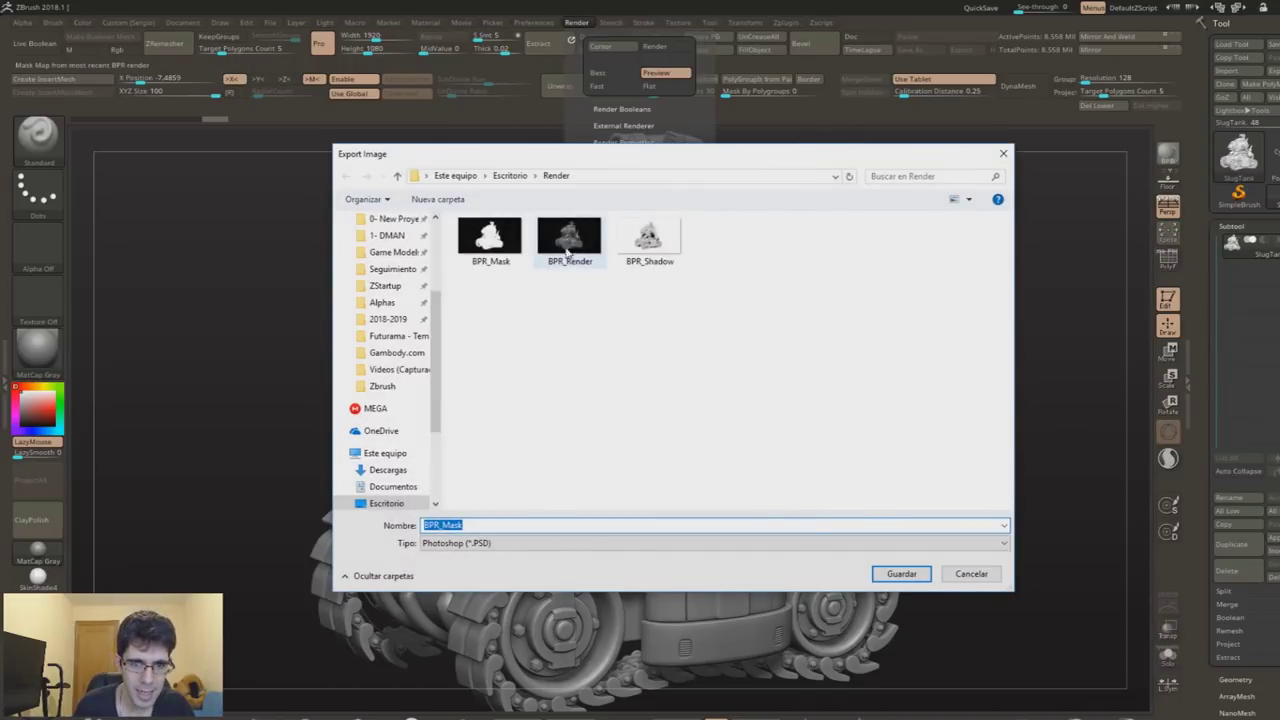
pyautogui.click(1003, 153)
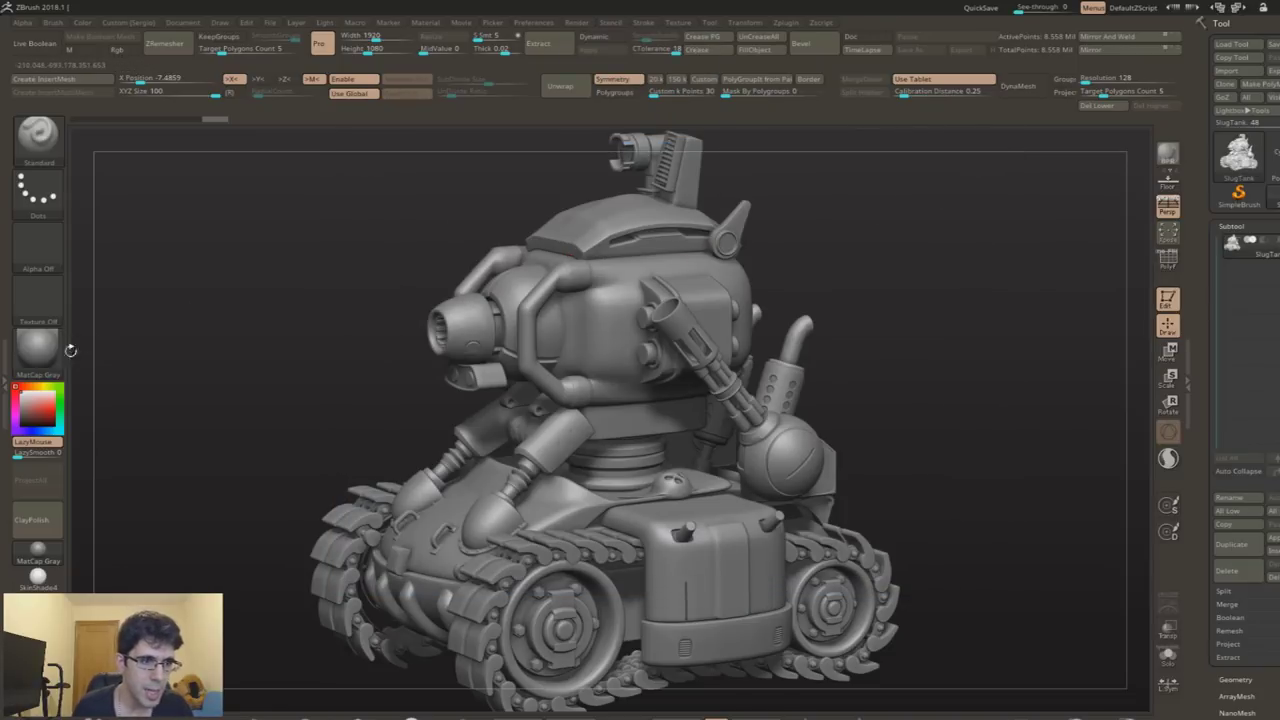
pyautogui.click(38, 350)
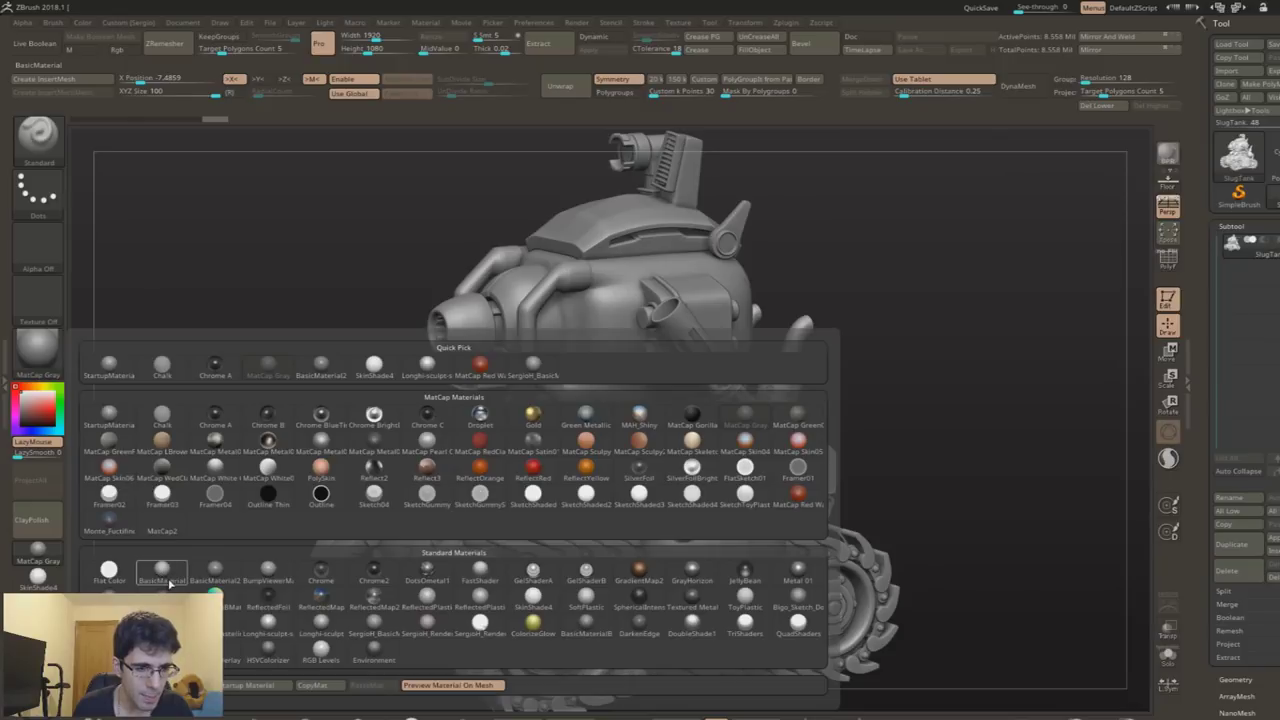
pyautogui.moveTo(162, 573)
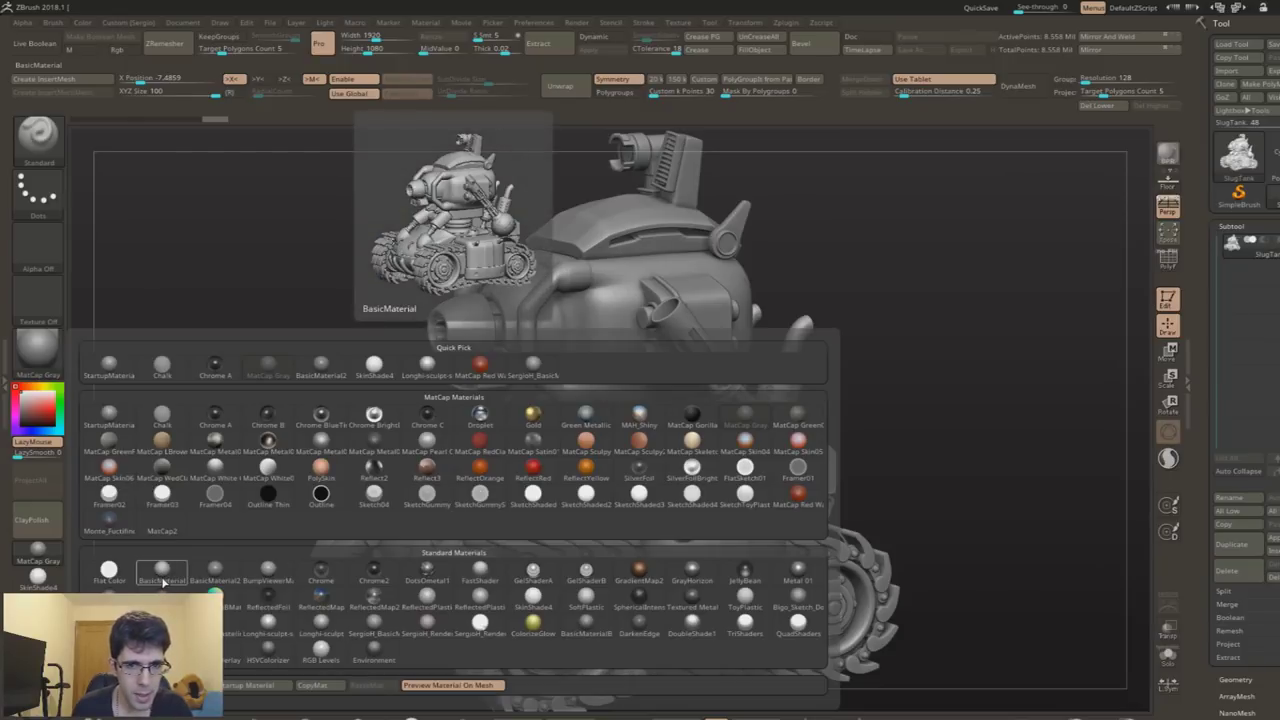
pyautogui.click(163, 575)
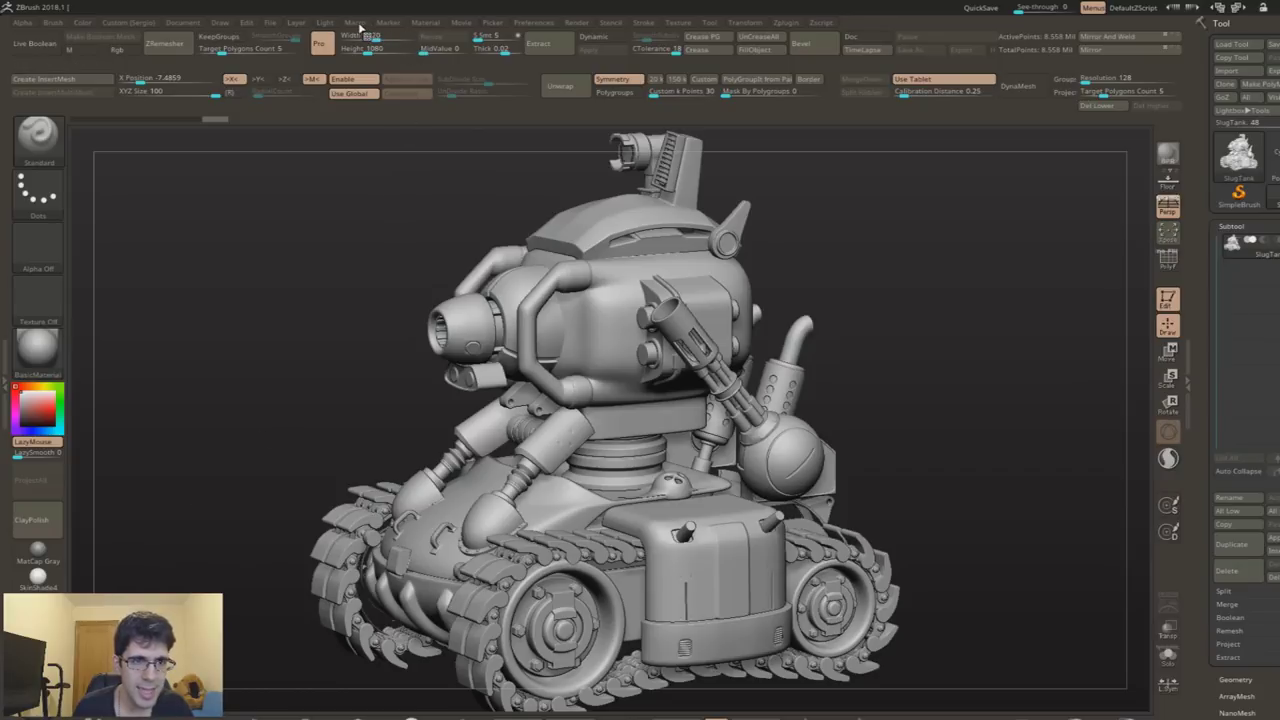
# Move the light to the upper left and re-render with BPR using Shift+R
pyautogui.click(326, 23)
pyautogui.moveTo(363, 70); pyautogui.dragTo(349, 60)
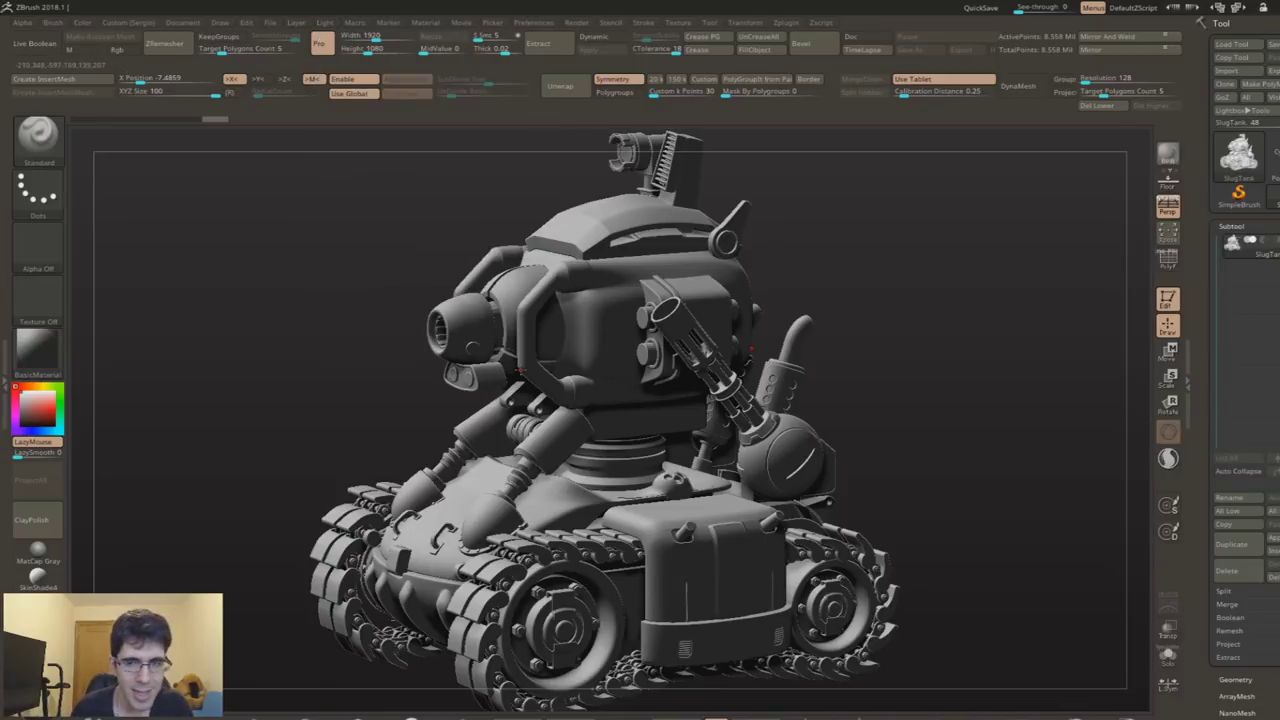
pyautogui.hotkey('shift', 'r')
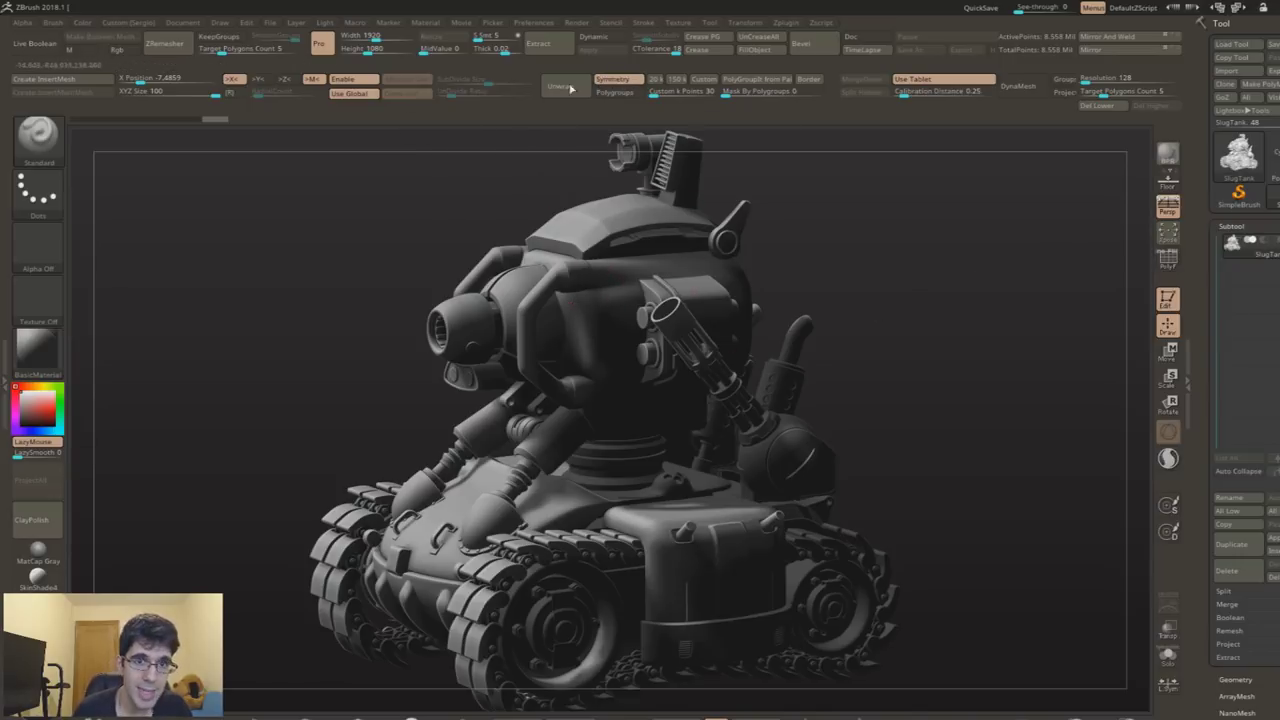
# Export the shaded render as BPR_Render2 into the Render folder
pyautogui.click(580, 22)
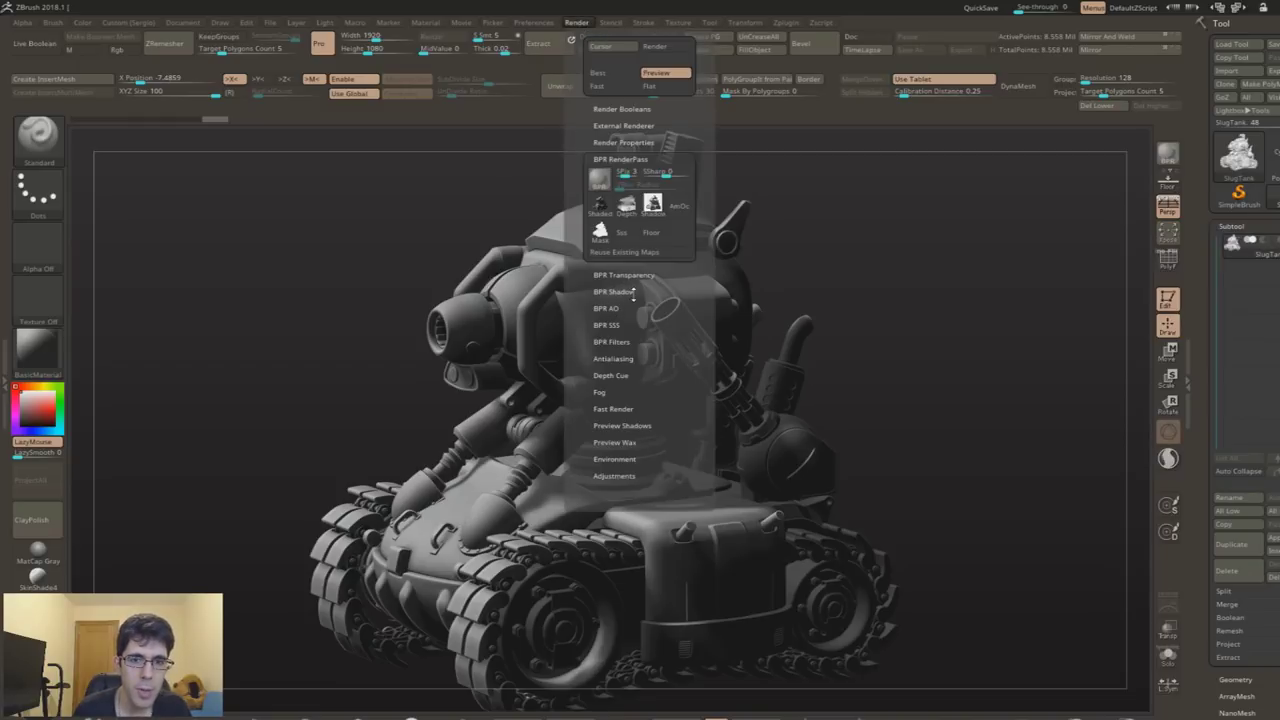
pyautogui.click(603, 215)
pyautogui.click(508, 525)
pyautogui.write('2')
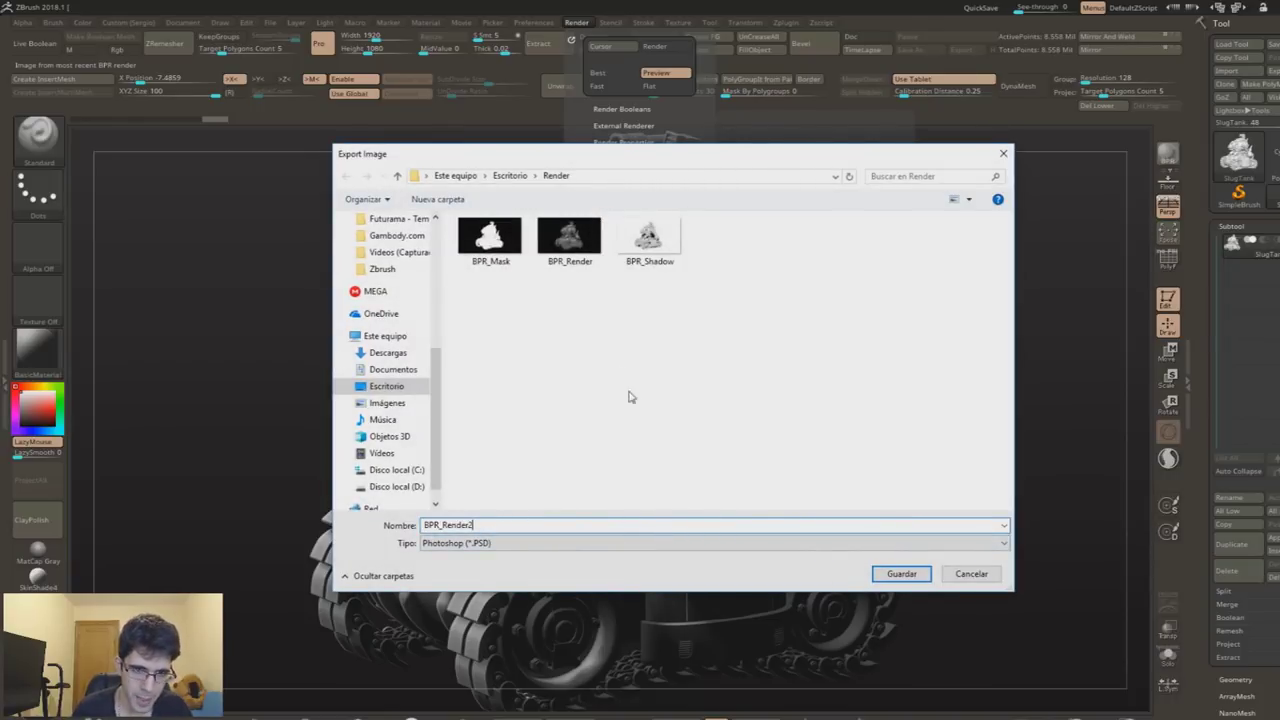
pyautogui.click(899, 574)
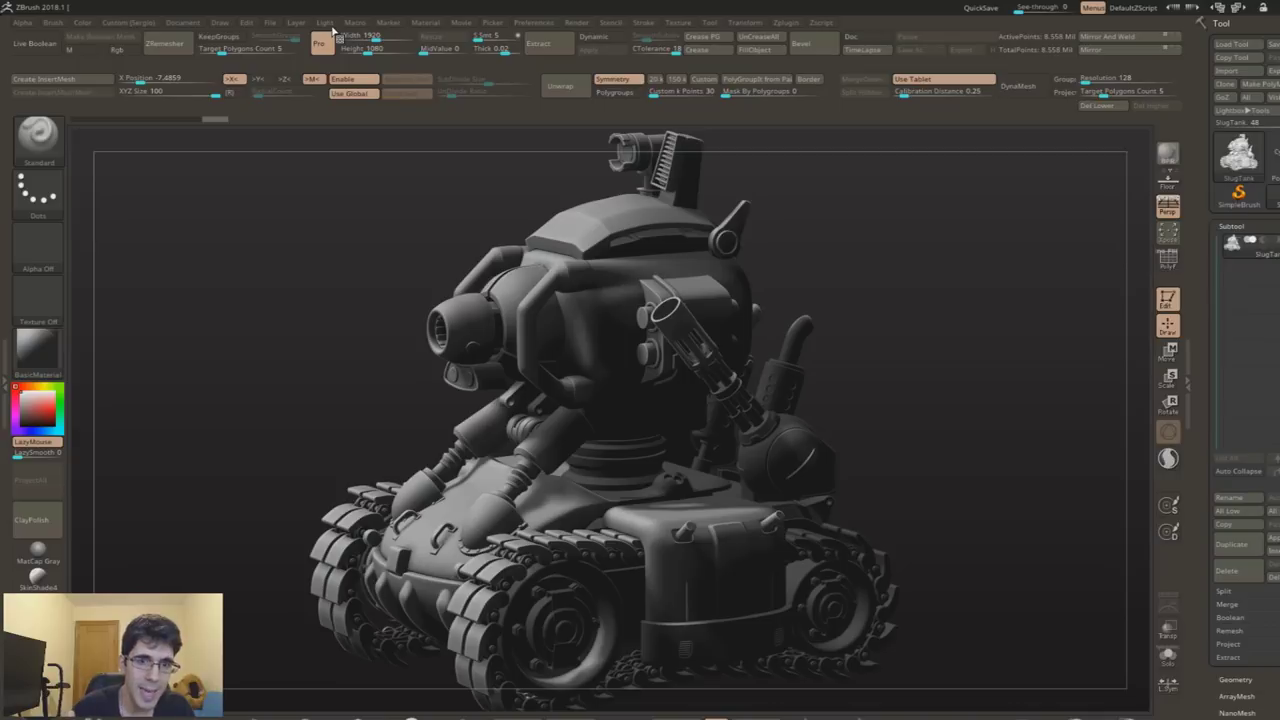
pyautogui.click(325, 22)
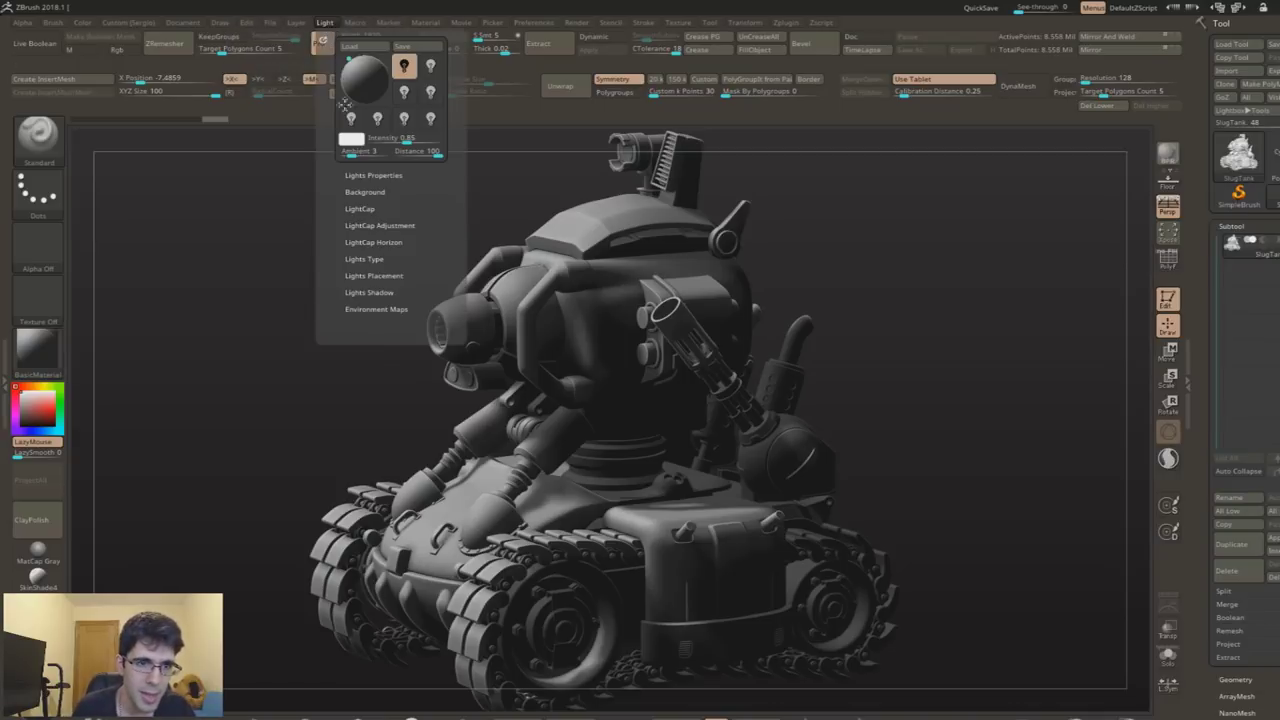
# Place the light above the tank and tint it pale lavender
pyautogui.click(376, 74)
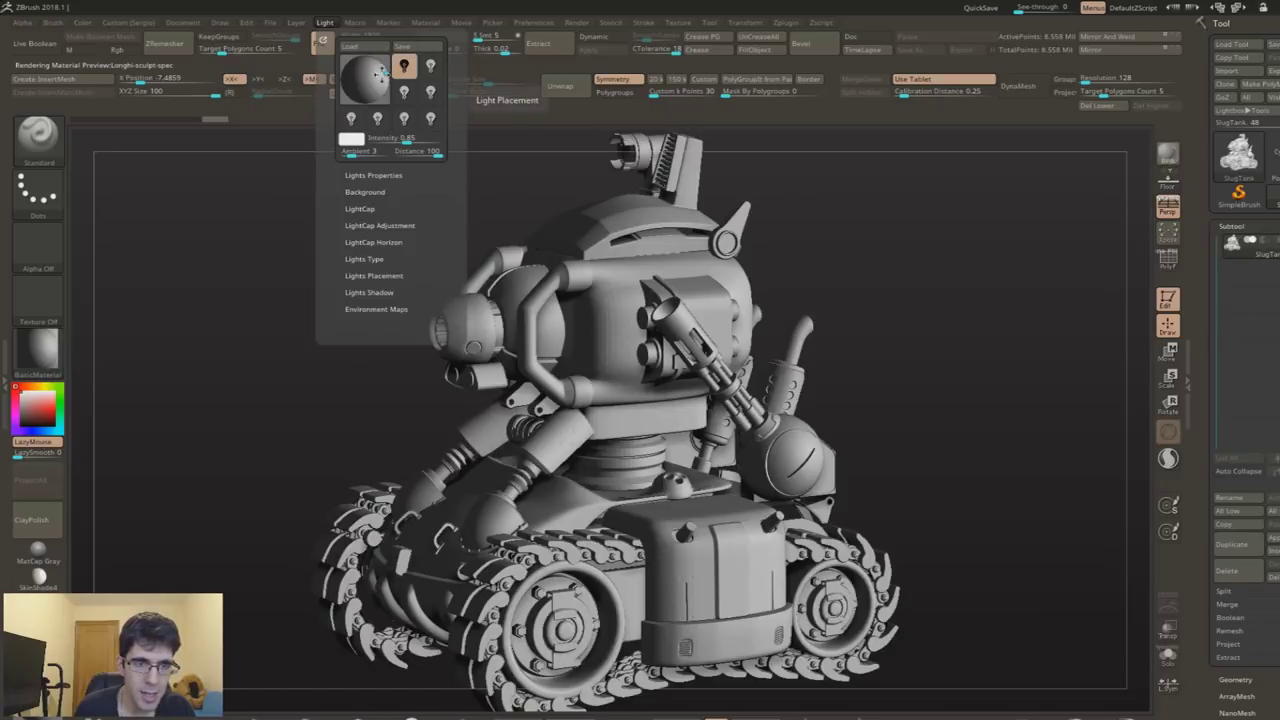
pyautogui.click(380, 65)
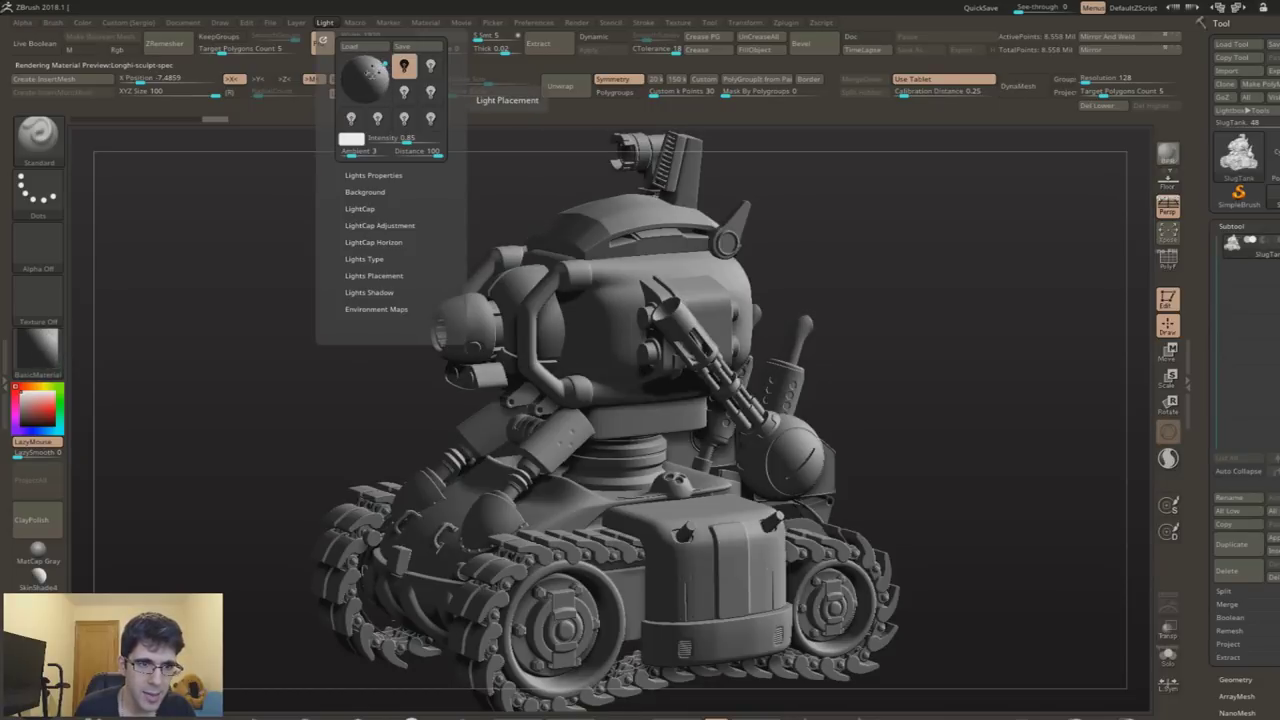
pyautogui.click(351, 139)
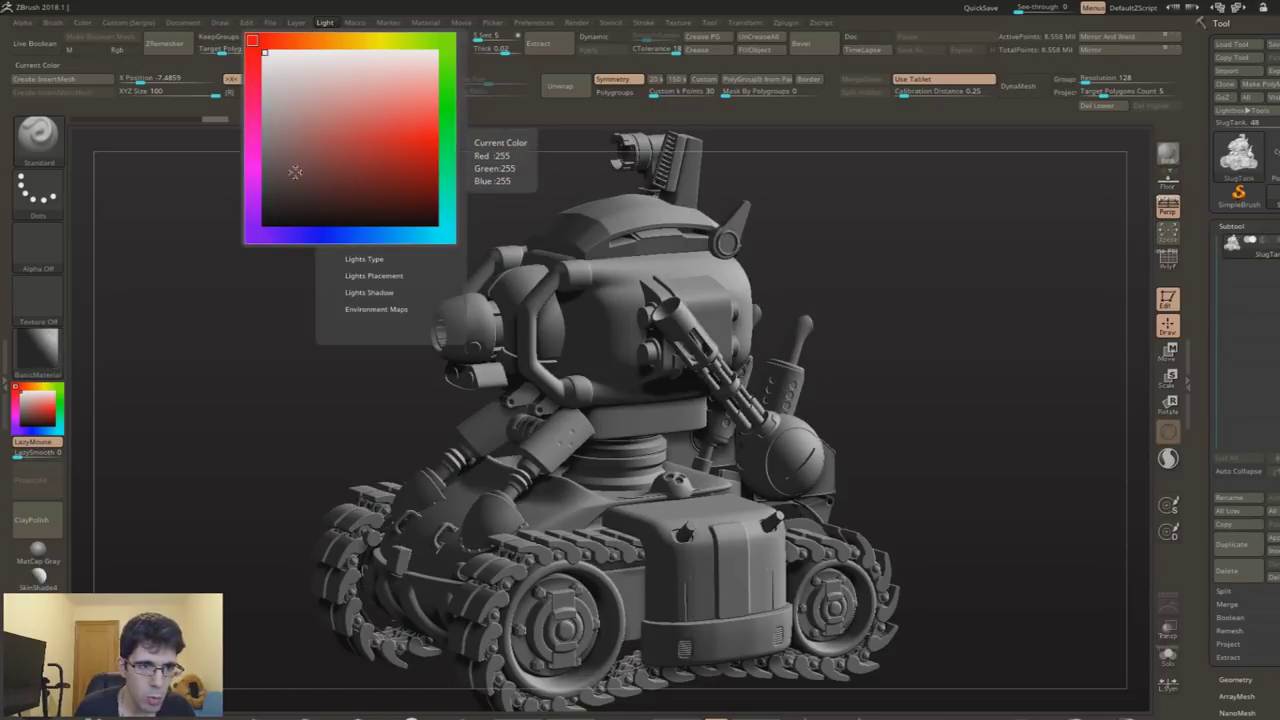
pyautogui.click(309, 235)
pyautogui.click(337, 174)
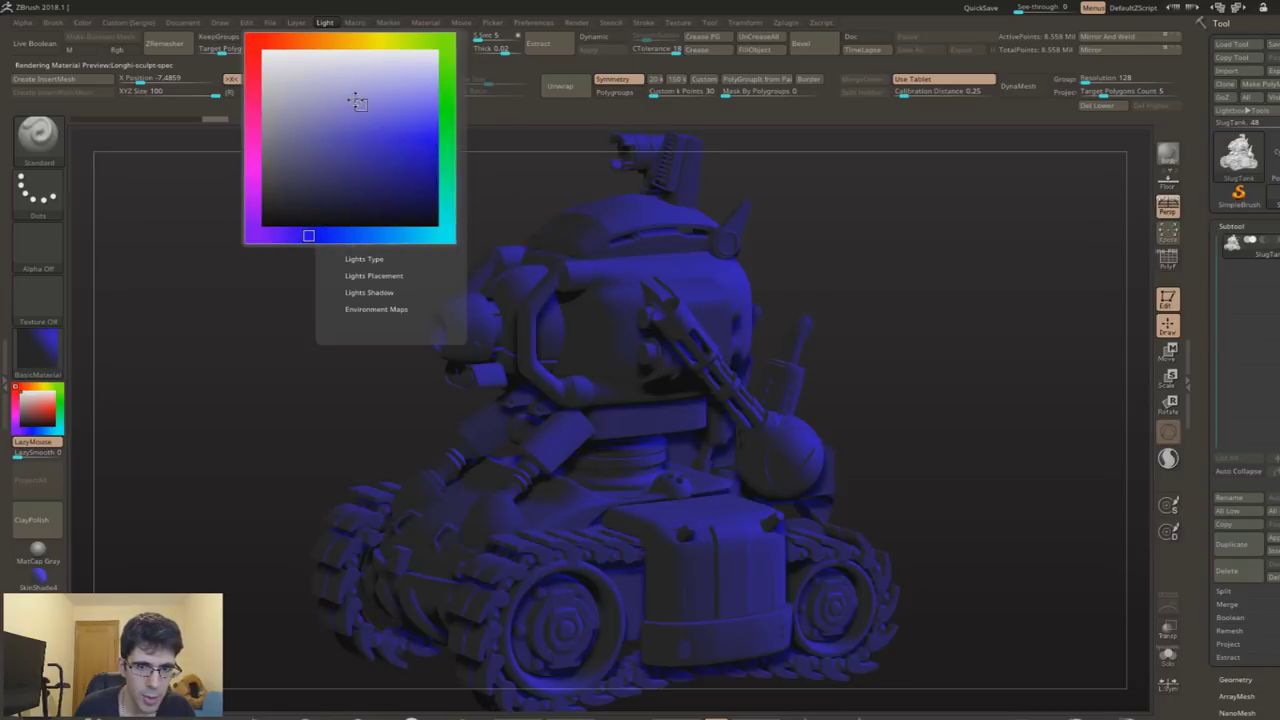
pyautogui.click(357, 101)
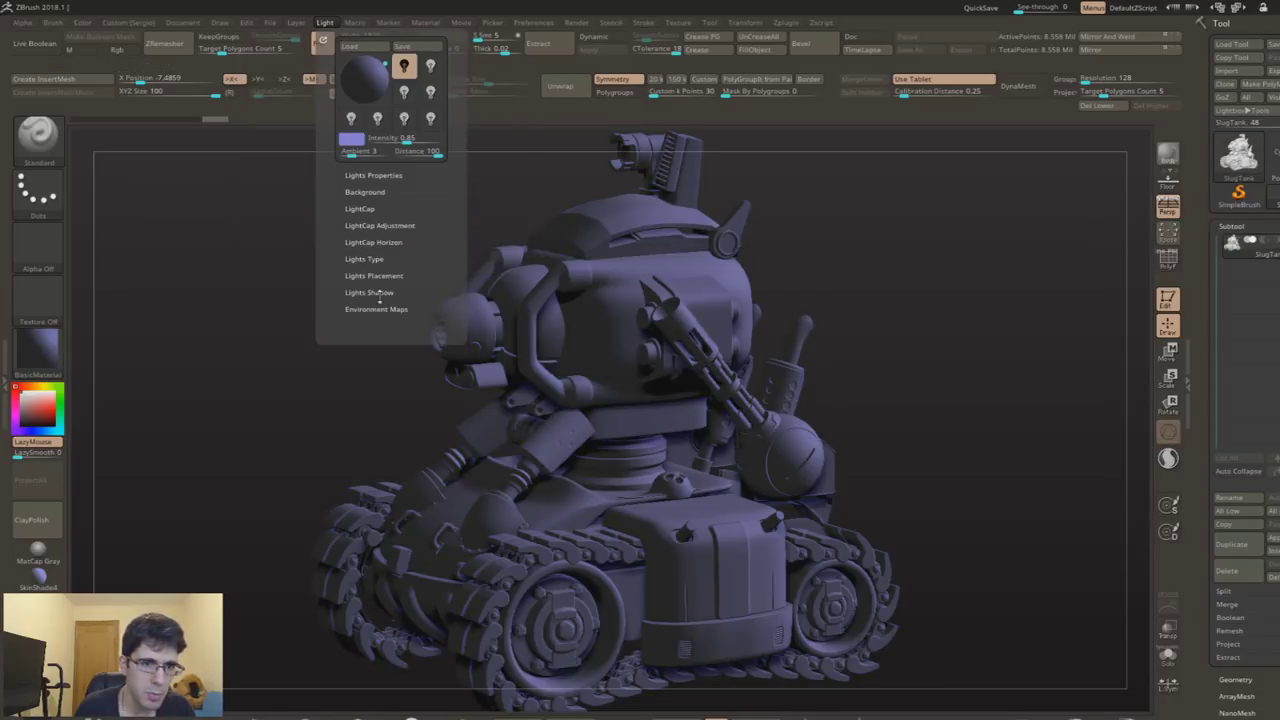
# Raise the light intensity to about 1.63 and render with BPR shadows
pyautogui.moveTo(395, 139); pyautogui.dragTo(413, 140)
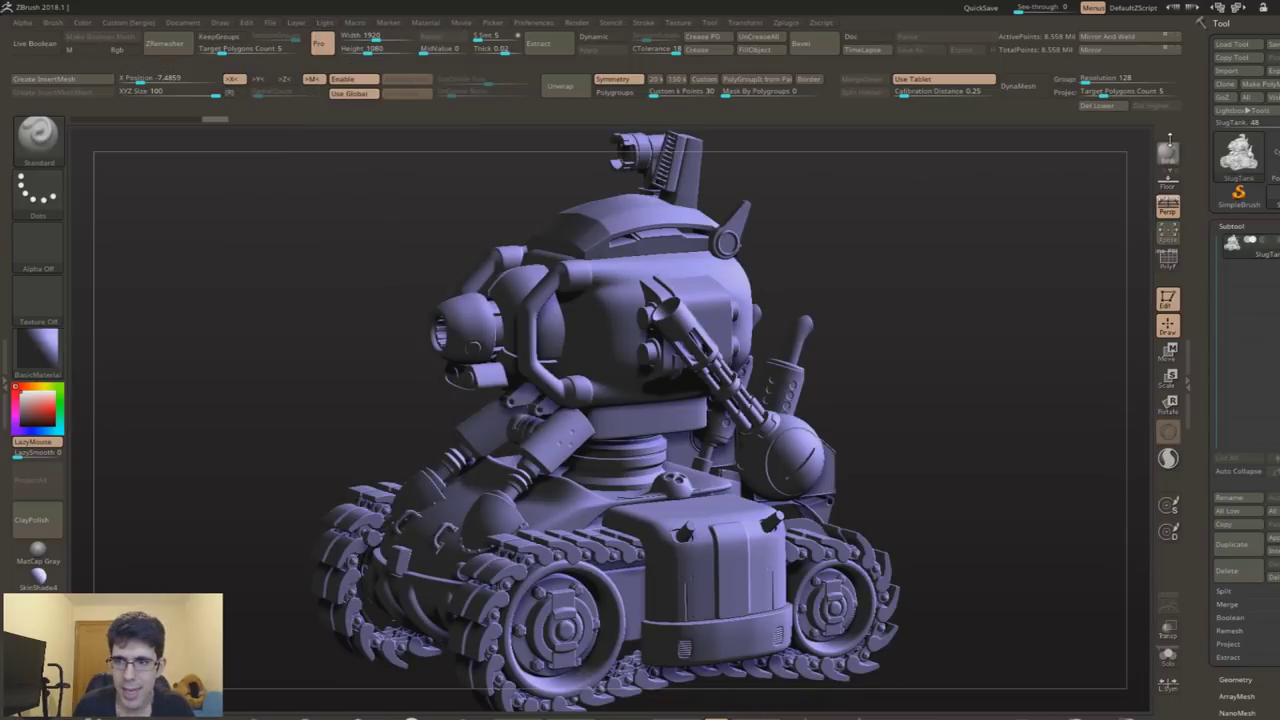
pyautogui.click(1168, 152)
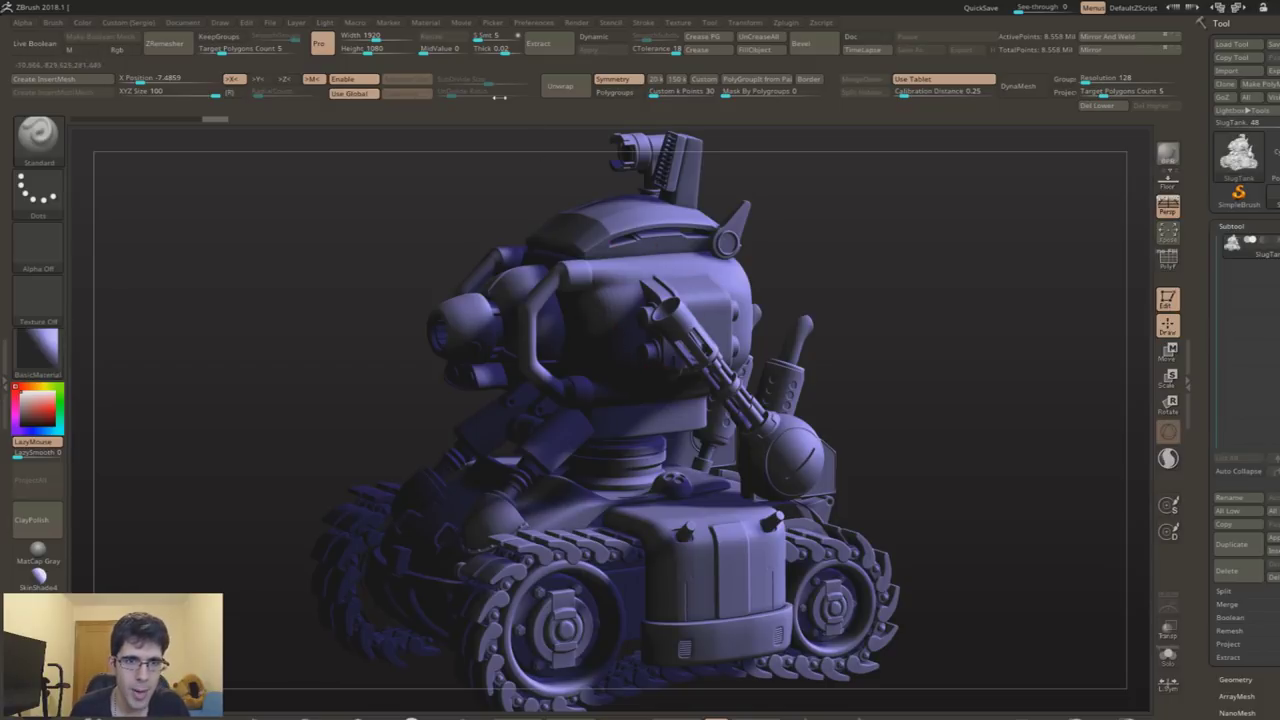
pyautogui.click(580, 22)
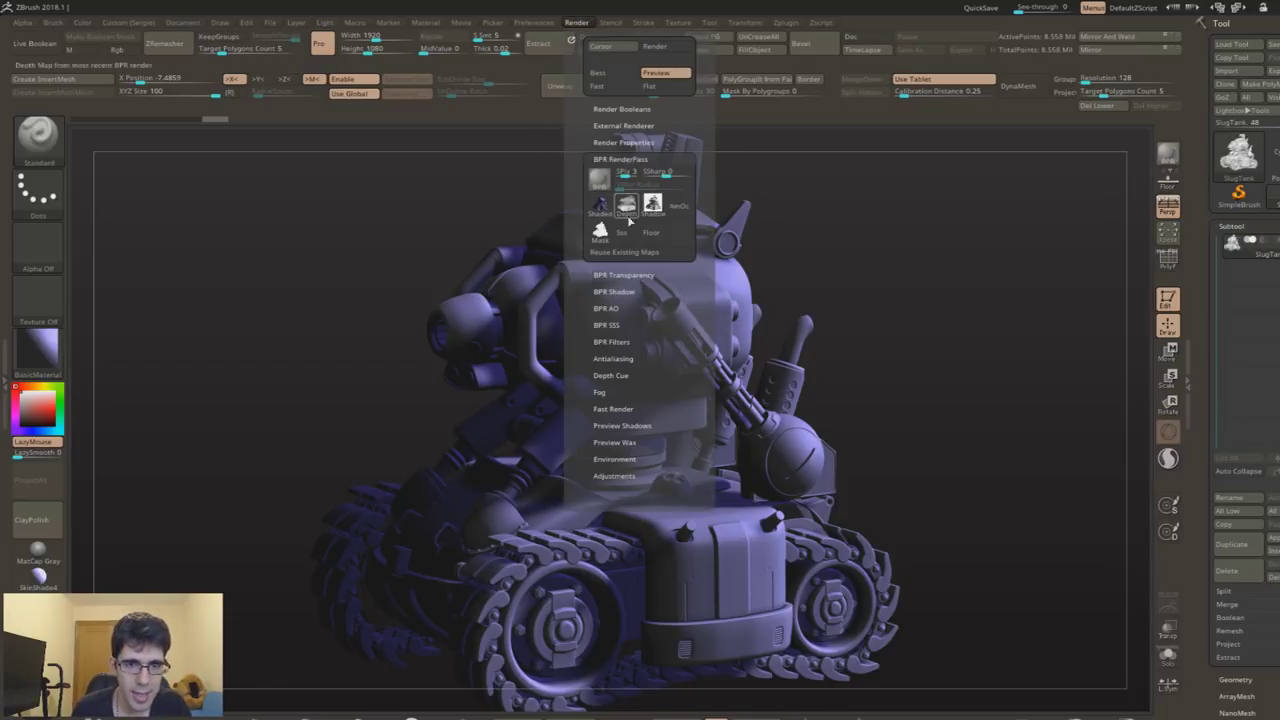
# Export the shaded lavender render as BPR_Render3 PSD into the Render folder
pyautogui.click(600, 206)
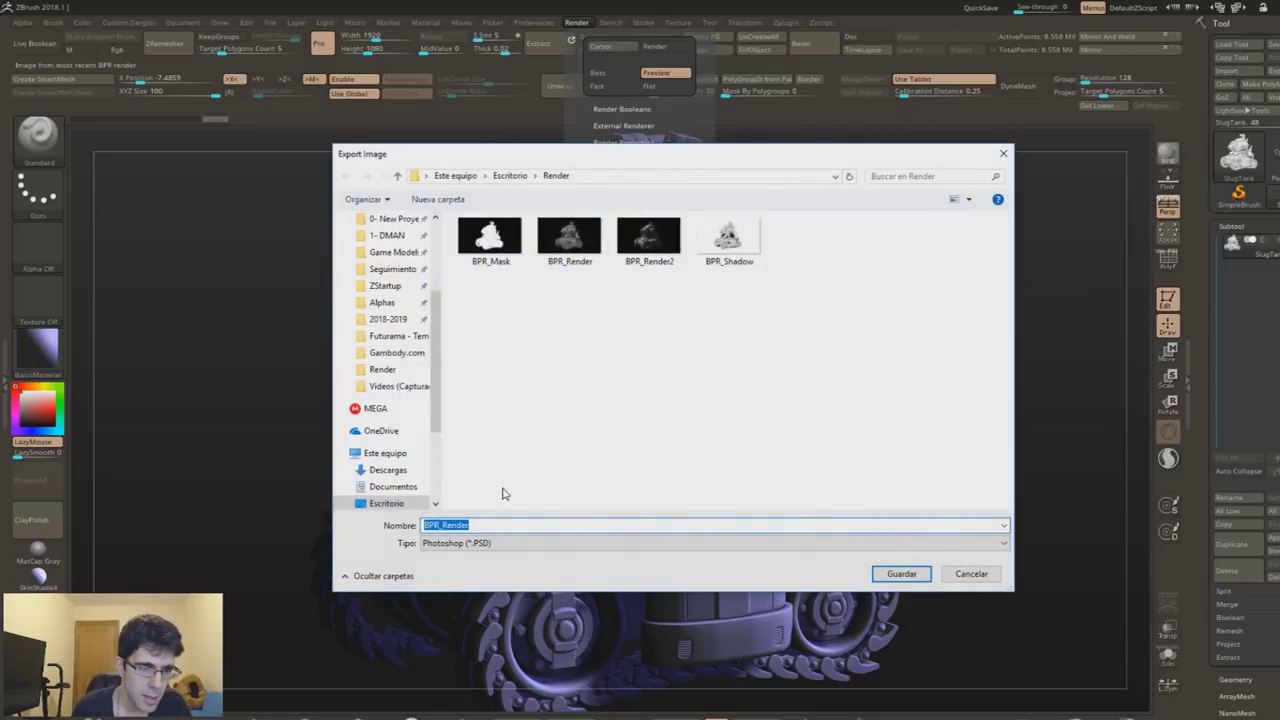
pyautogui.click(512, 527)
pyautogui.write('3')
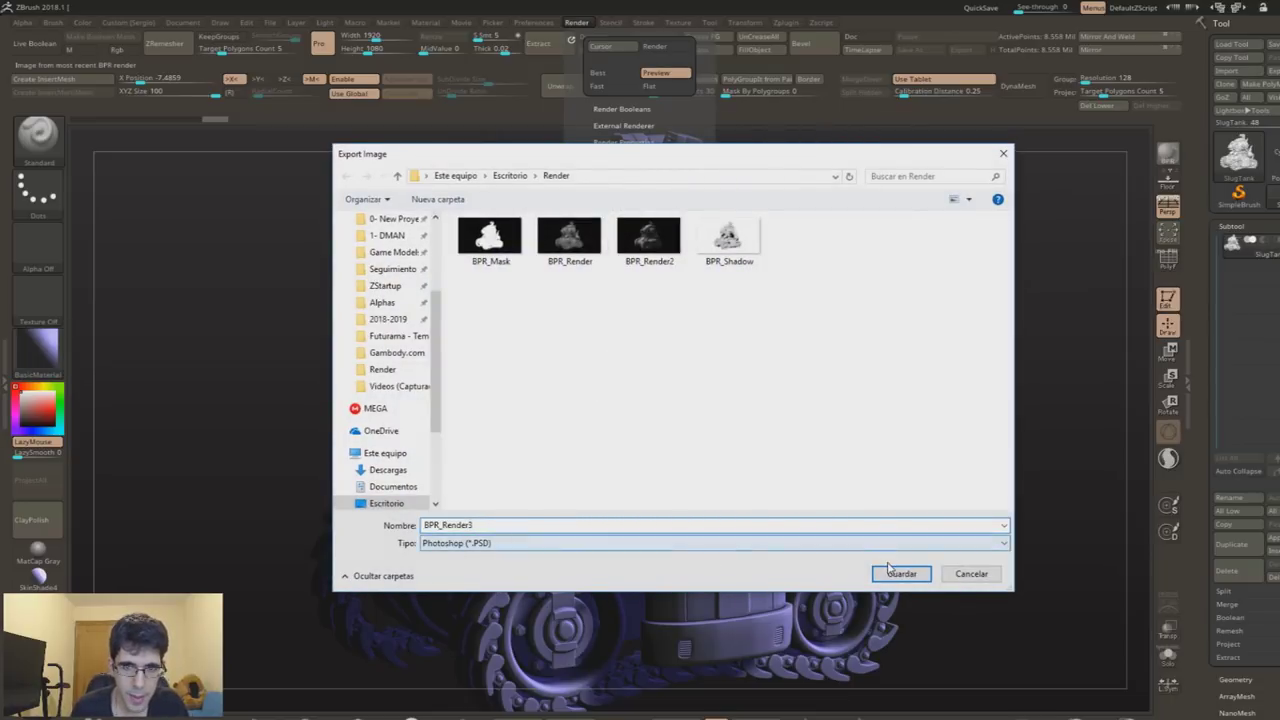
pyautogui.click(900, 574)
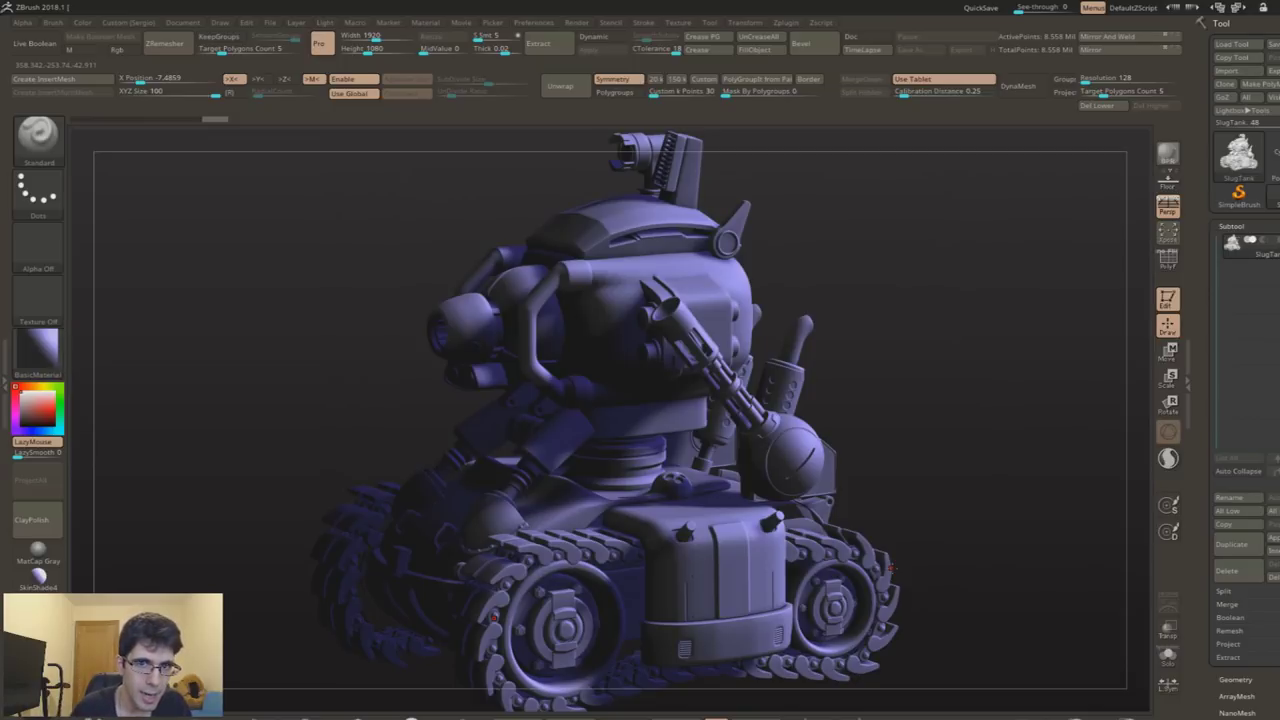
pyautogui.click(325, 22)
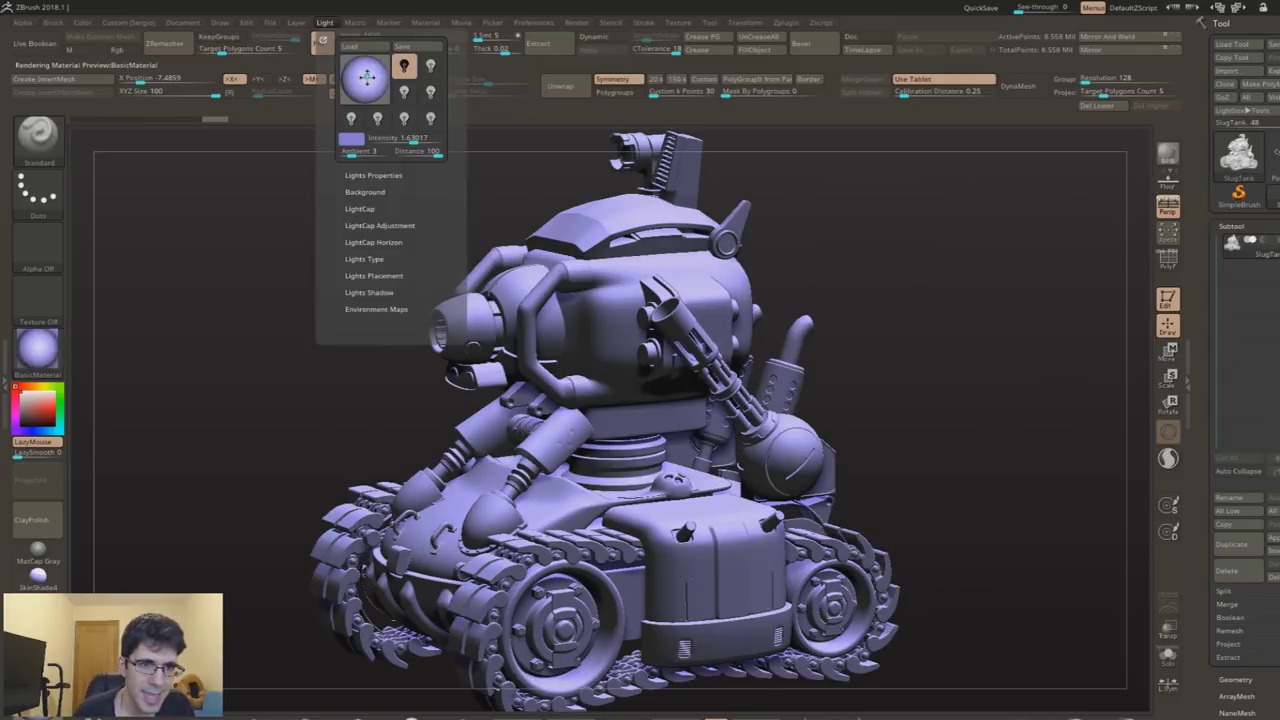
# Move the light to the top-back of the tank for a darker, warm brown look
pyautogui.click(370, 70)
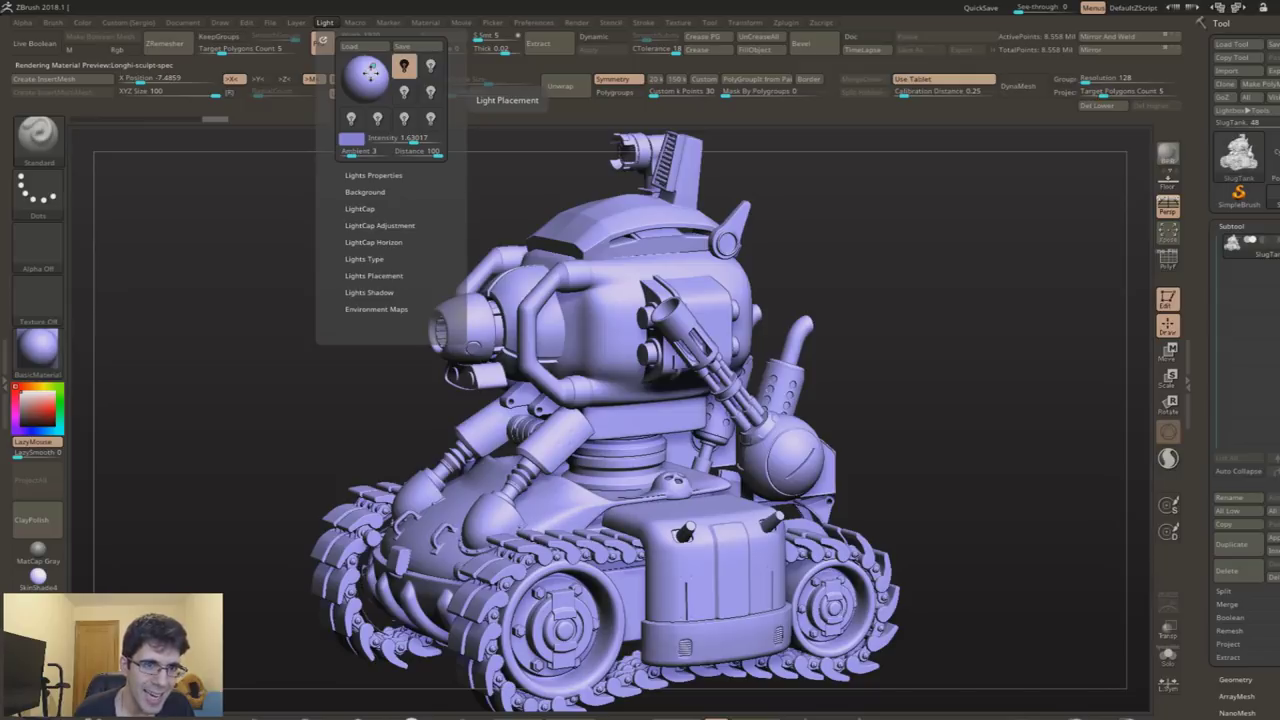
pyautogui.moveTo(370, 70); pyautogui.dragTo(365, 64)
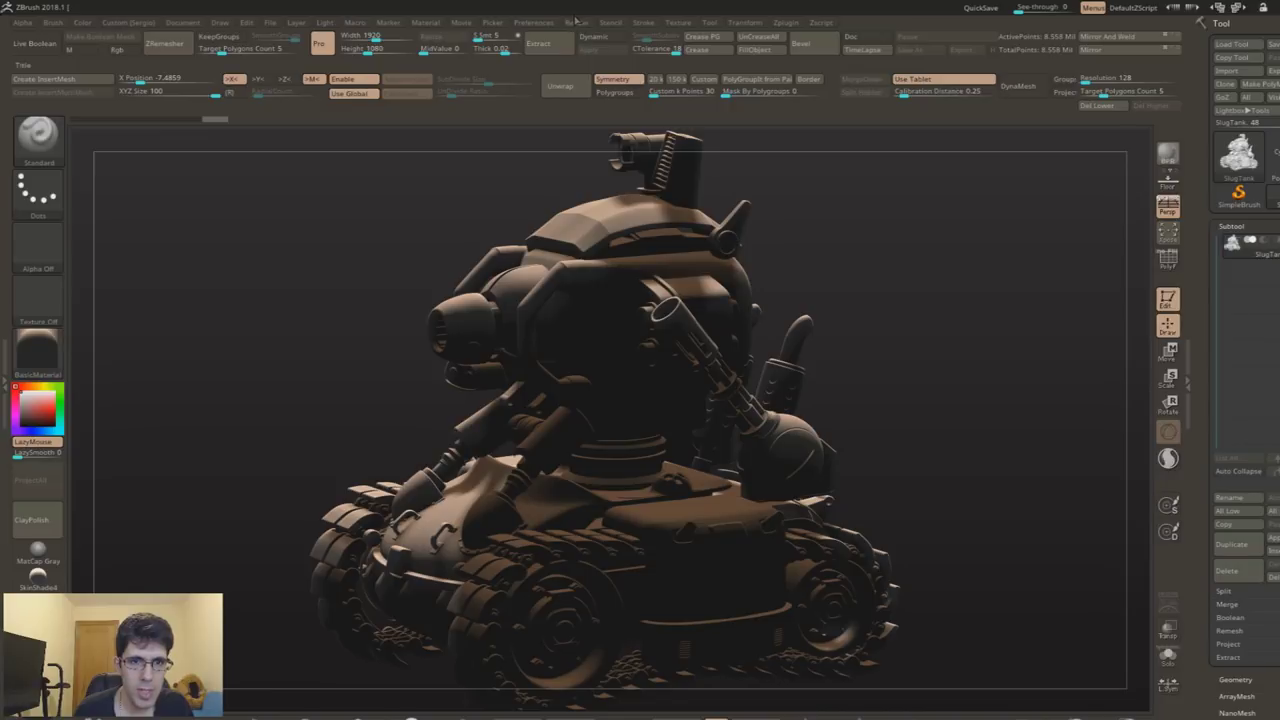
pyautogui.click(577, 22)
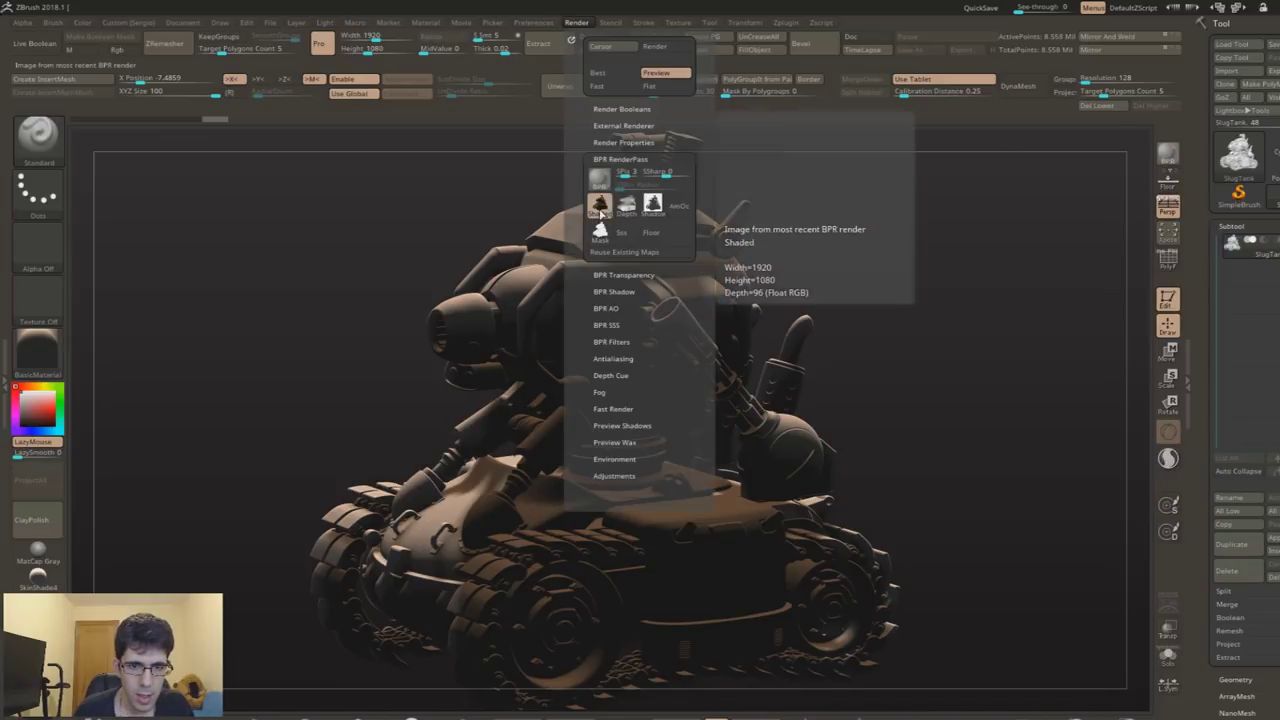
# Save the brown render as BPR_Render4, then give the tank the ReflectedMap material
pyautogui.click(600, 180)
pyautogui.click(607, 525)
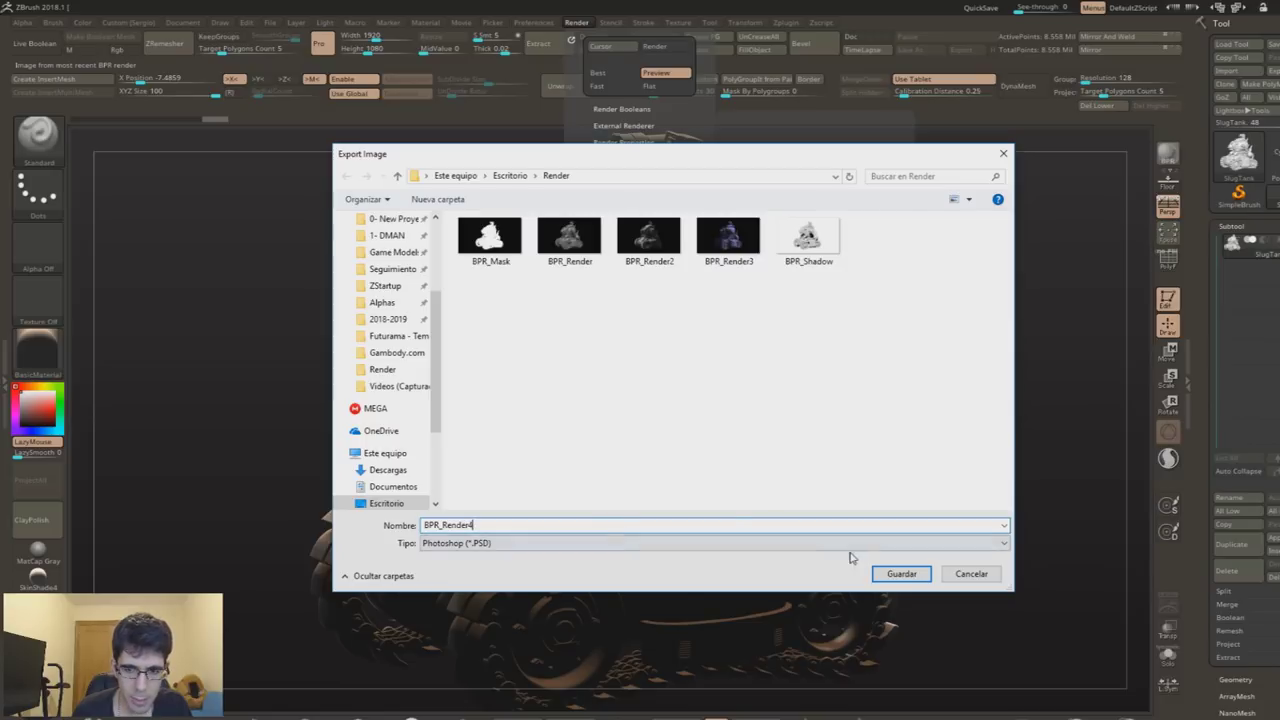
pyautogui.click(901, 573)
pyautogui.click(58, 362)
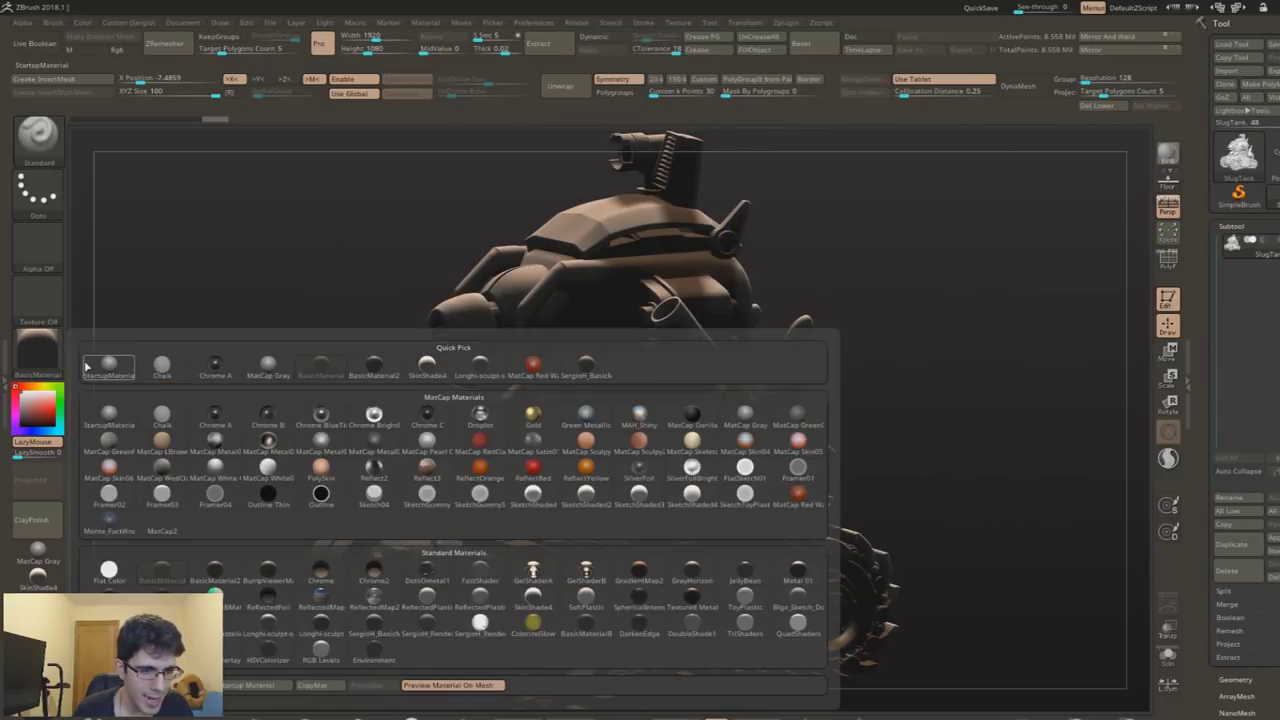
pyautogui.click(333, 601)
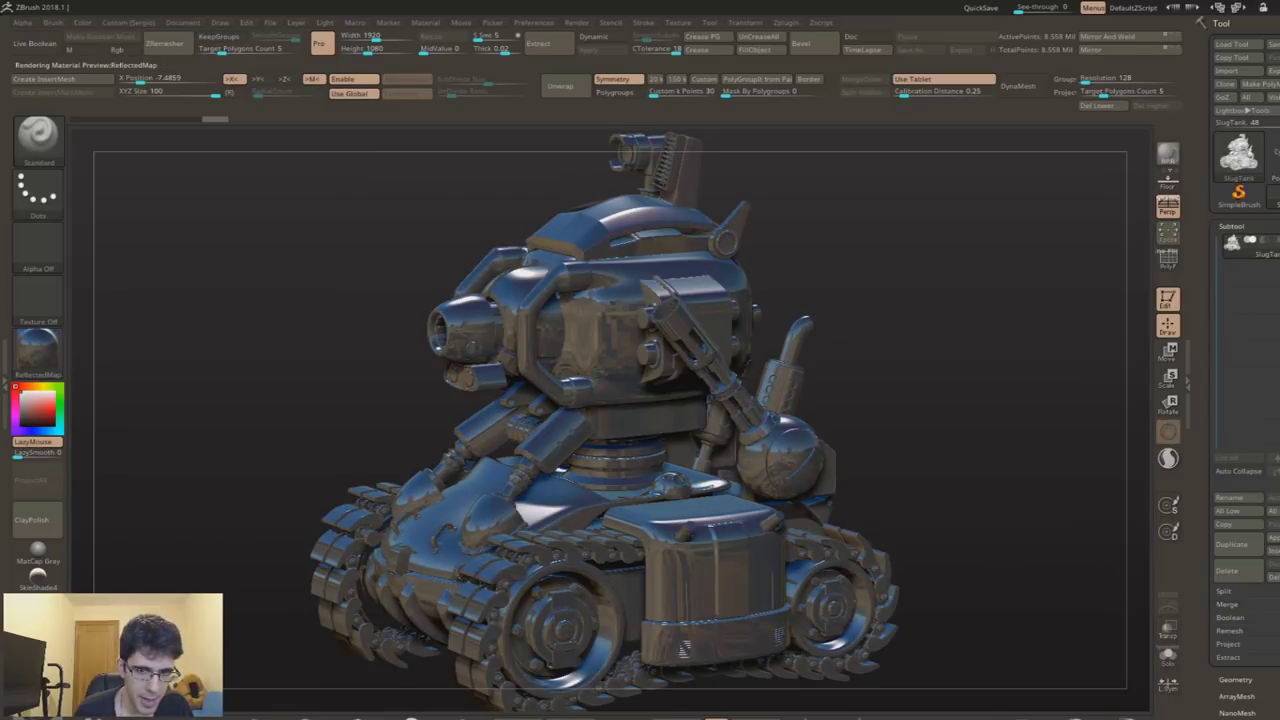
# Move the light to the top-left and BPR-render the reflective tank
pyautogui.click(325, 22)
pyautogui.moveTo(370, 101); pyautogui.dragTo(370, 73)
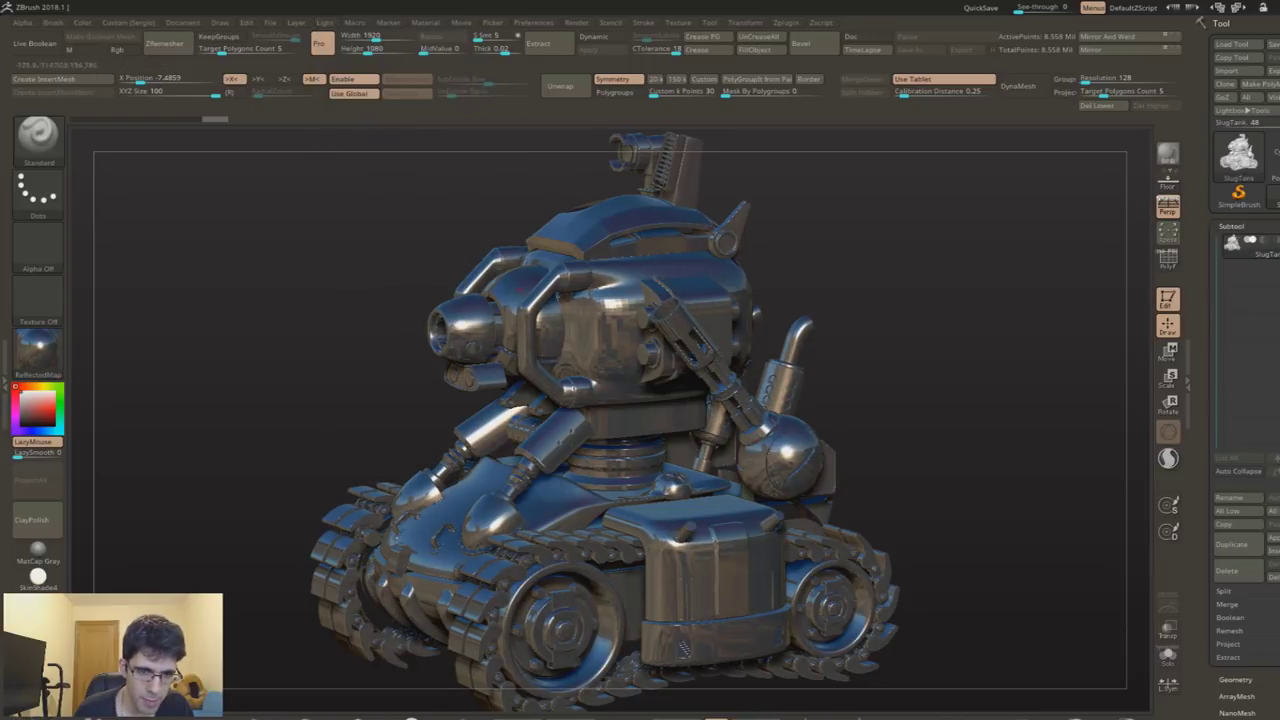
pyautogui.click(1168, 158)
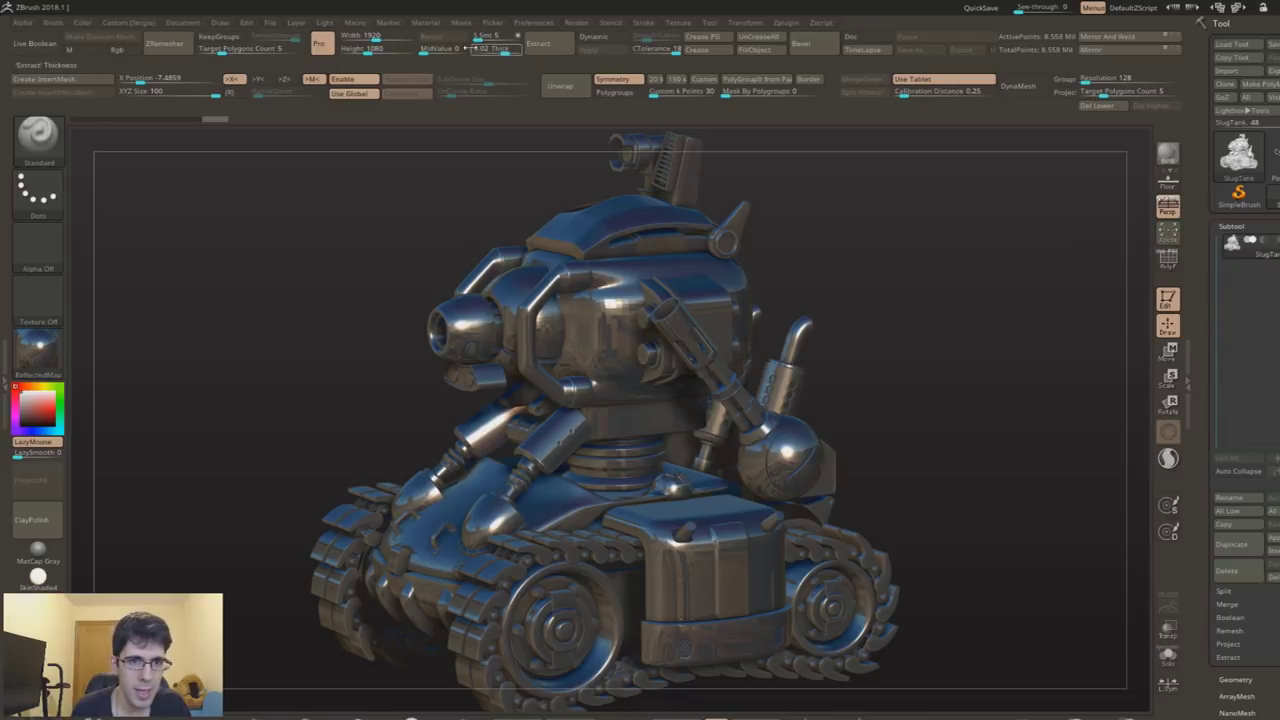
# Export the shaded BPR render pass as BPR_Reflec
pyautogui.click(578, 22)
pyautogui.click(600, 205)
pyautogui.click(569, 525)
pyautogui.press('BackSpace')
pyautogui.press('BackSpace')
pyautogui.press('BackSpace')
pyautogui.press('BackSpace')
pyautogui.press('BackSpace')
pyautogui.write('Refle')
pyautogui.press('Return')
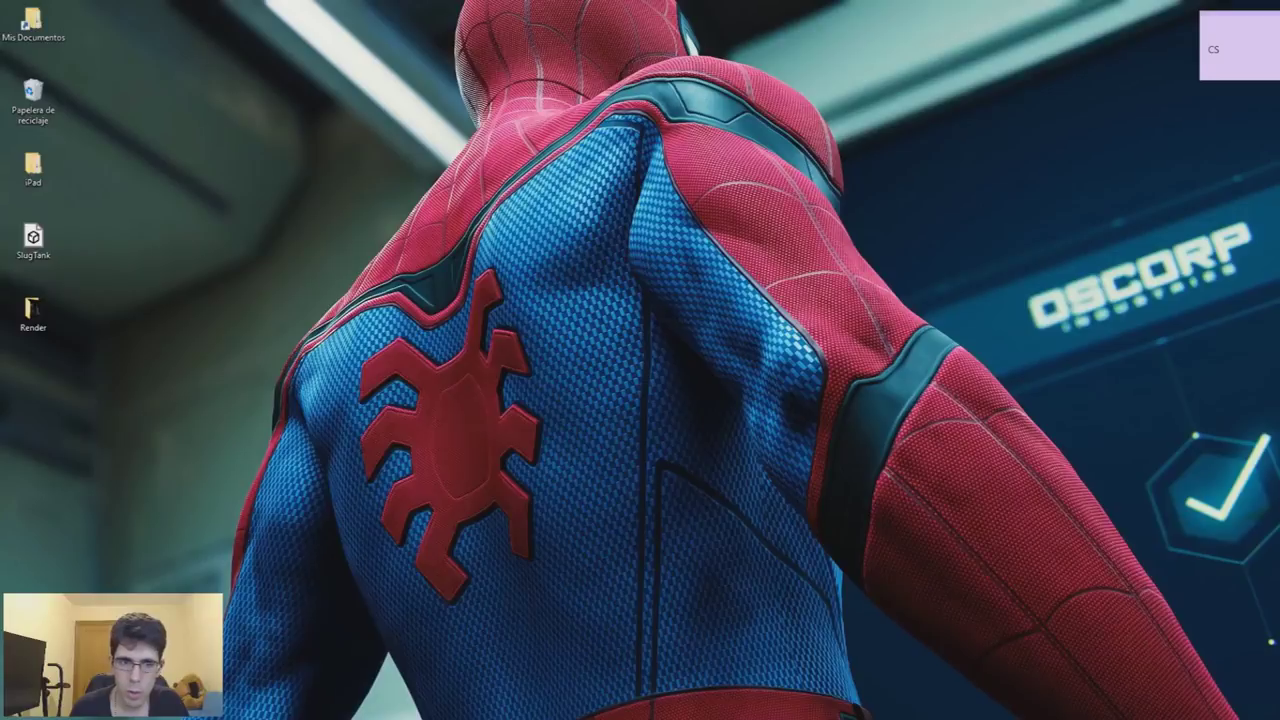
# Open the desktop Render folder and bring BPR_Render.PSD into Photoshop
pyautogui.doubleClick(33, 312)
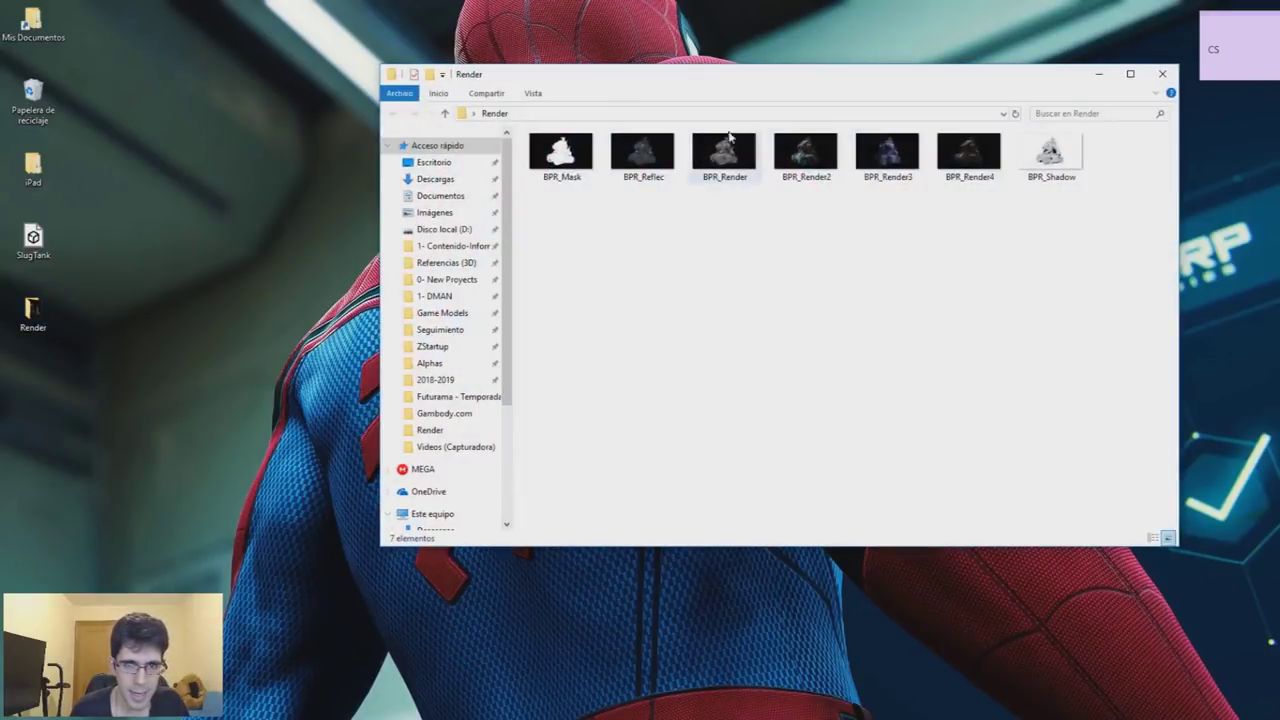
pyautogui.moveTo(735, 90); pyautogui.dragTo(577, 108)
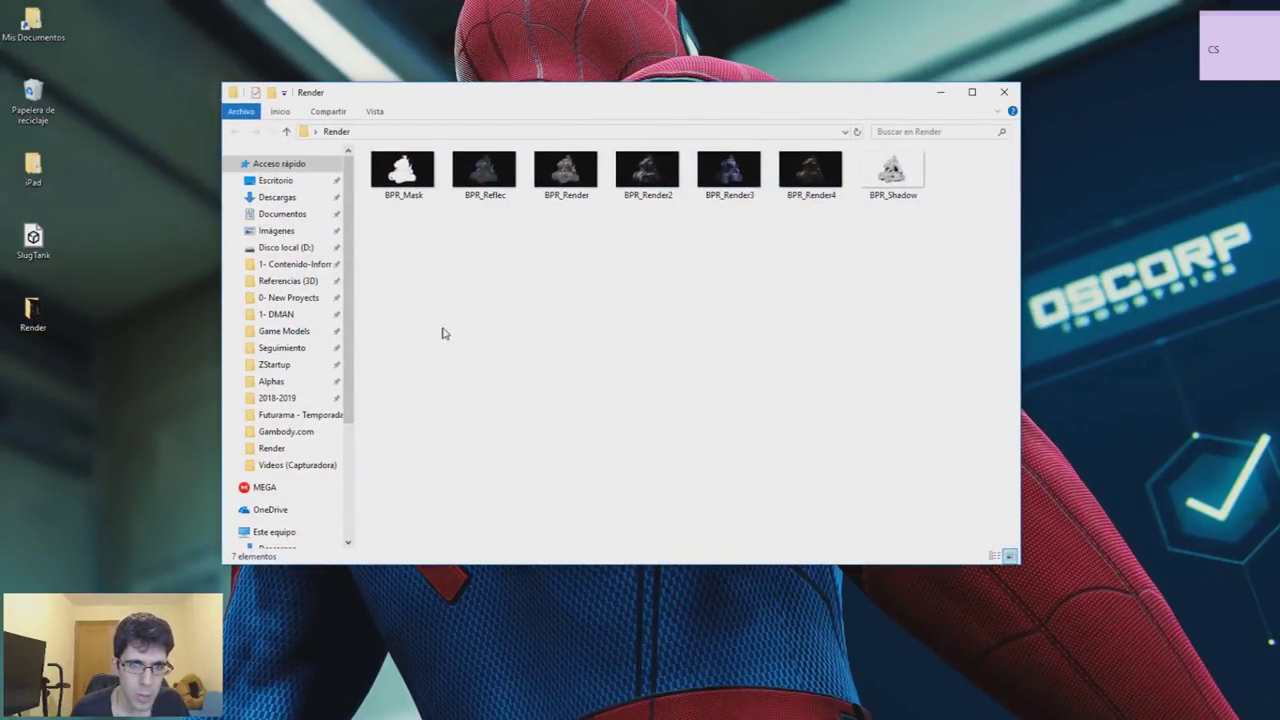
pyautogui.moveTo(565, 170)
pyautogui.mouseDown()
pyautogui.moveTo(500, 715)
pyautogui.moveTo(542, 470)
pyautogui.mouseUp()
pyautogui.press('Return')
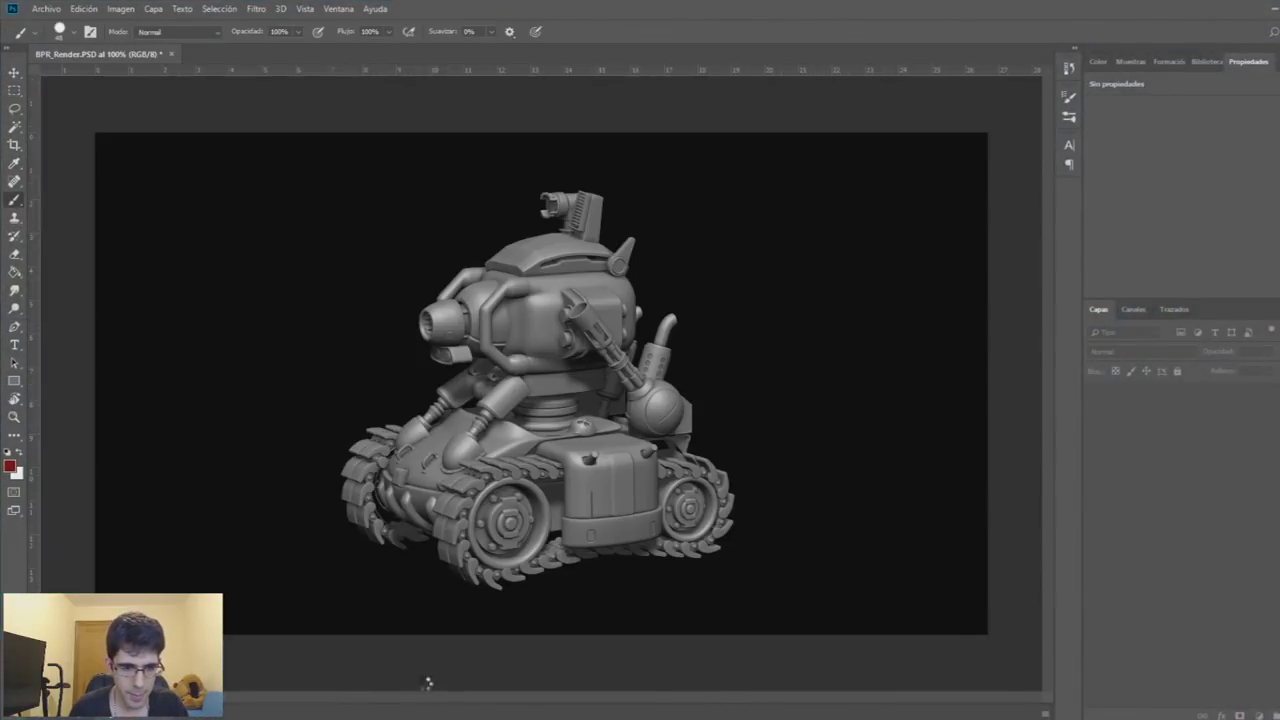
# Place BPR_Render2, BPR_Render3 and BPR_Render4 onto the canvas as layers
pyautogui.moveTo(431, 680)
pyautogui.click(456, 680)
pyautogui.moveTo(627, 221)
pyautogui.mouseDown()
pyautogui.moveTo(706, 160)
pyautogui.moveTo(790, 180)
pyautogui.mouseUp()
pyautogui.moveTo(615, 97); pyautogui.dragTo(907, 55)
pyautogui.moveTo(940, 128); pyautogui.dragTo(455, 335)
pyautogui.press('Return')
pyautogui.press('Return')
pyautogui.press('Return')
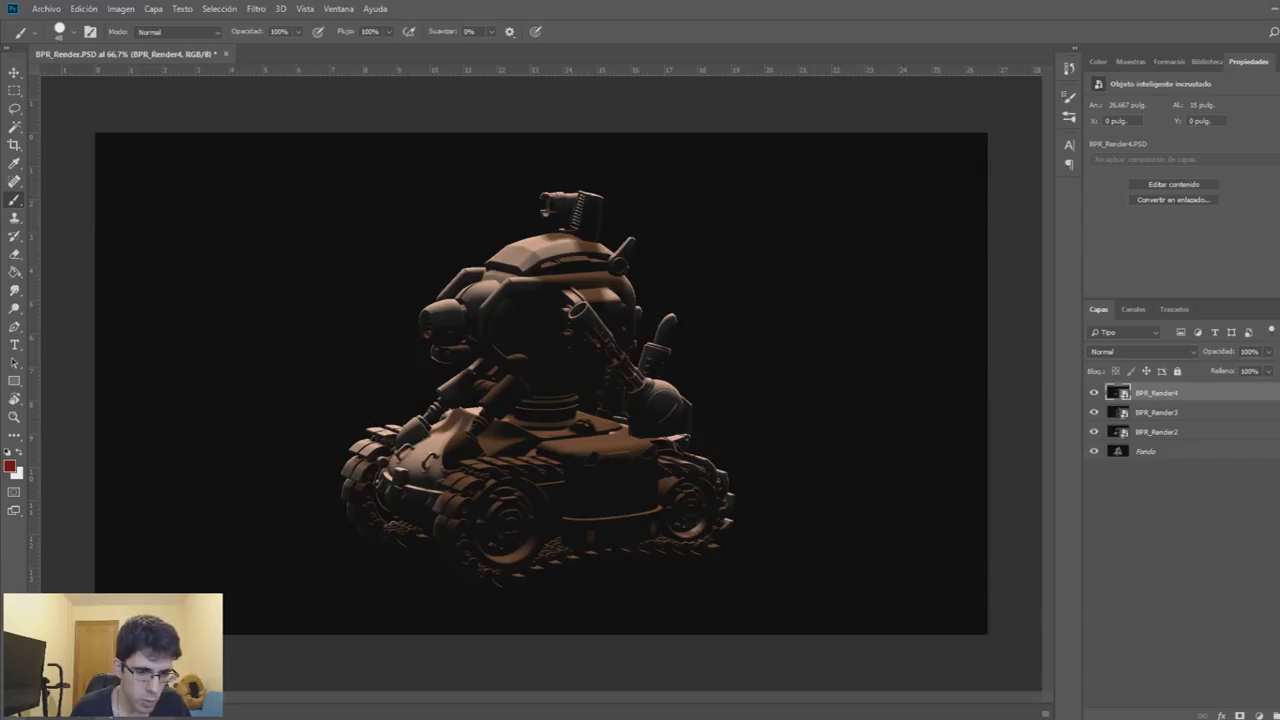
# Place BPR_Reflec, BPR_Shadow and BPR_Mask onto the canvas as layers
pyautogui.hotkey('alt', 'Tab')
pyautogui.moveTo(801, 199)
pyautogui.mouseDown()
pyautogui.moveTo(787, 186)
pyautogui.moveTo(812, 138)
pyautogui.moveTo(743, 206)
pyautogui.moveTo(459, 336)
pyautogui.mouseUp()
pyautogui.keyDown('ctrl'); pyautogui.click(1202, 135); pyautogui.keyUp('ctrl')
pyautogui.press('Return')
pyautogui.press('Return')
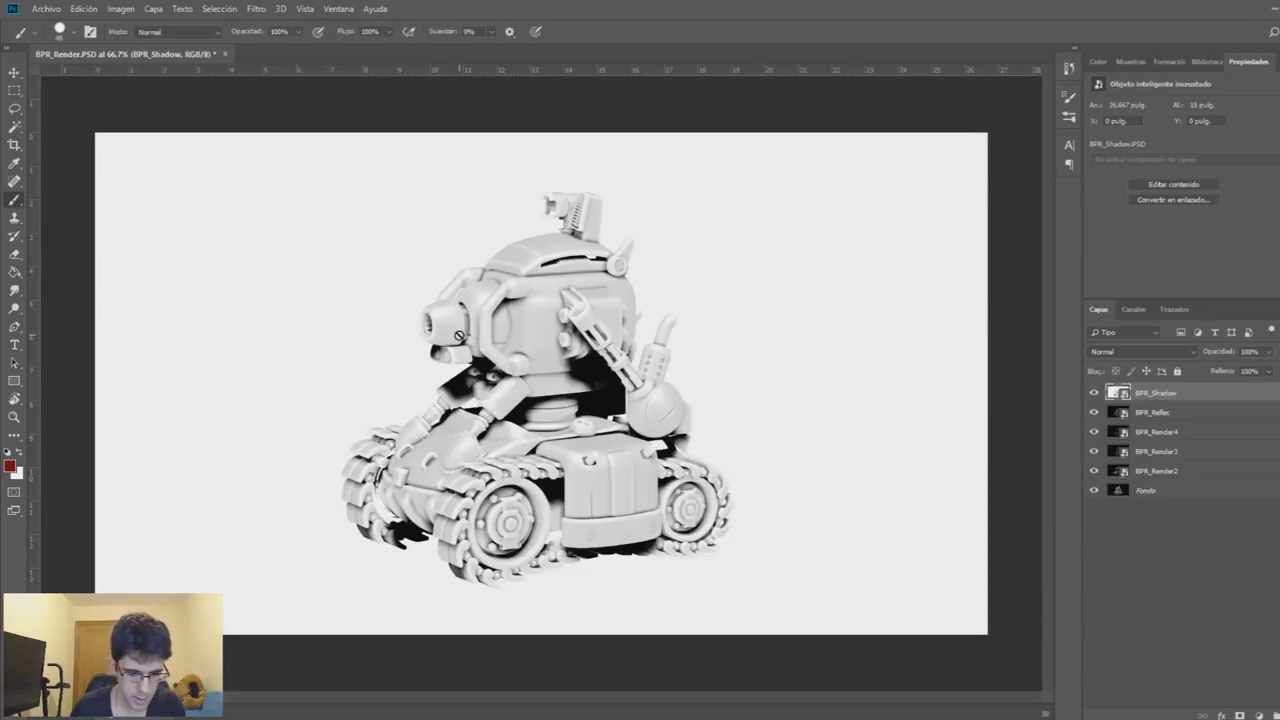
pyautogui.hotkey('alt', 'Tab')
pyautogui.click(711, 125)
pyautogui.moveTo(711, 125); pyautogui.dragTo(436, 271)
pyautogui.press('Return')
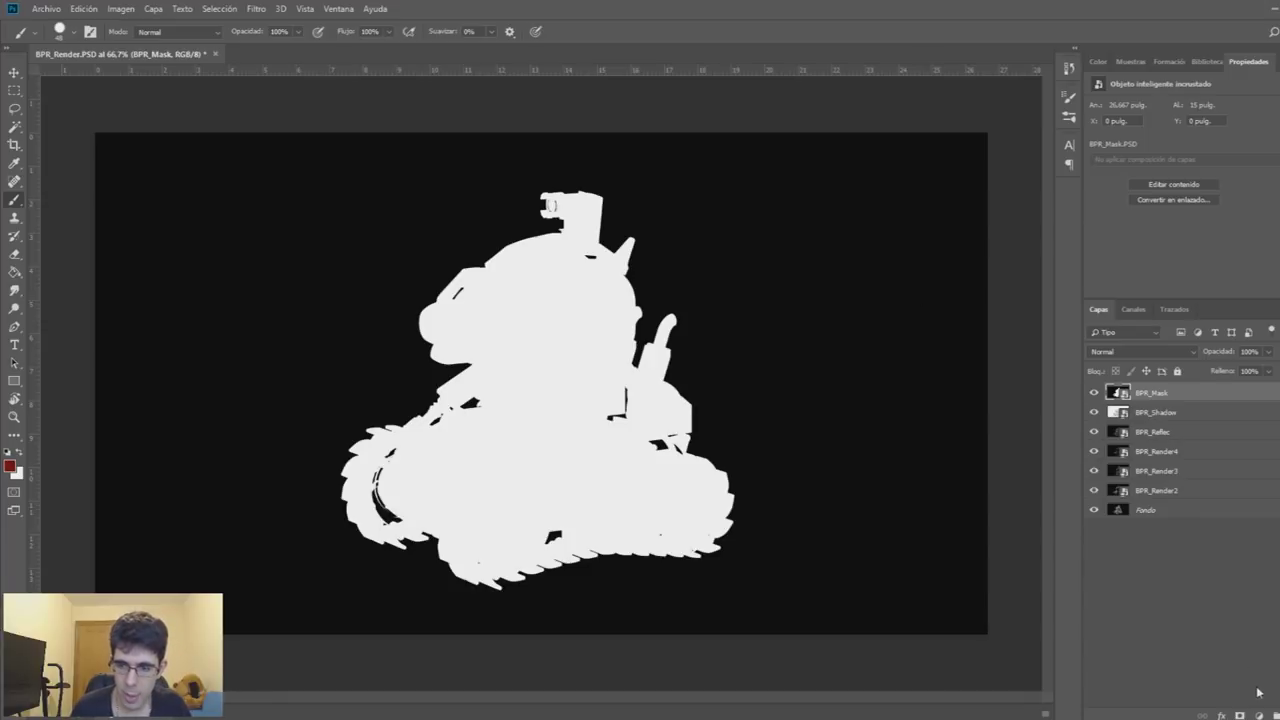
# Put the BPR_Mask layer into a new group named Render
pyautogui.hotkey('ctrl', 'g')
pyautogui.doubleClick(1147, 391)
pyautogui.write('er')
pyautogui.press('Return')
pyautogui.press('w')
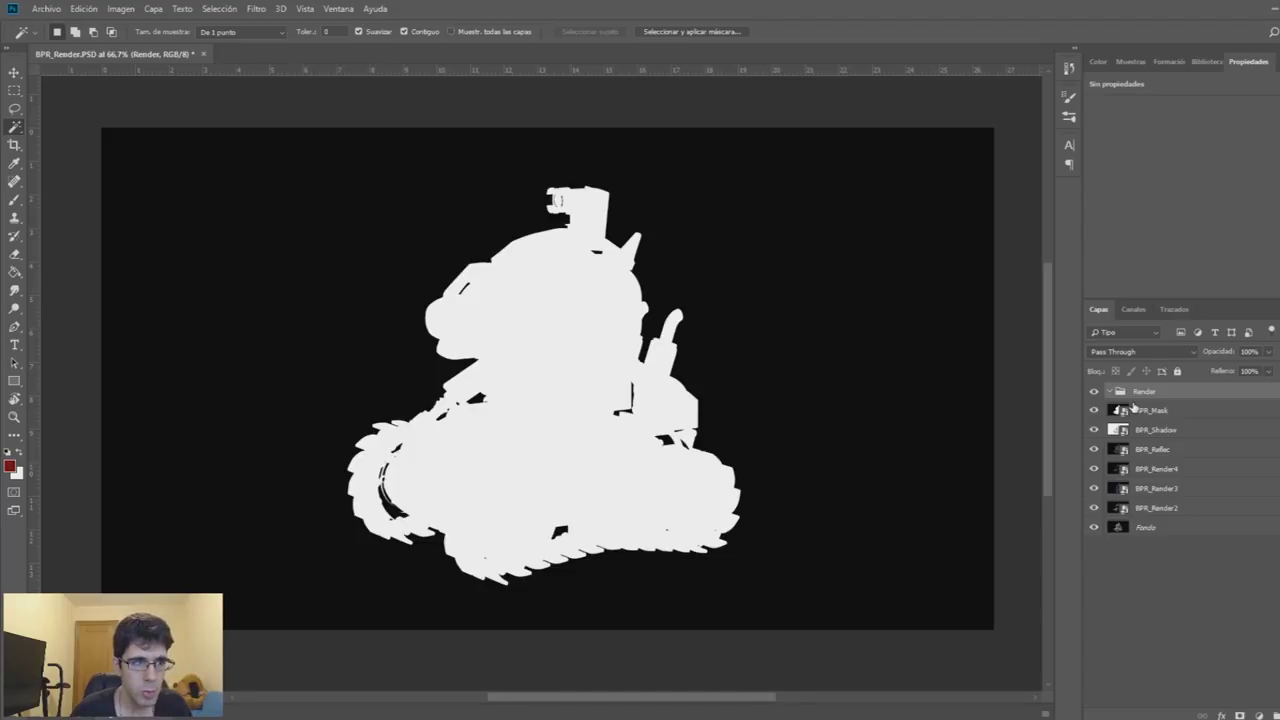
# Unlock the background into Capa 0 and move all render layers into the Render group
pyautogui.click(1161, 412)
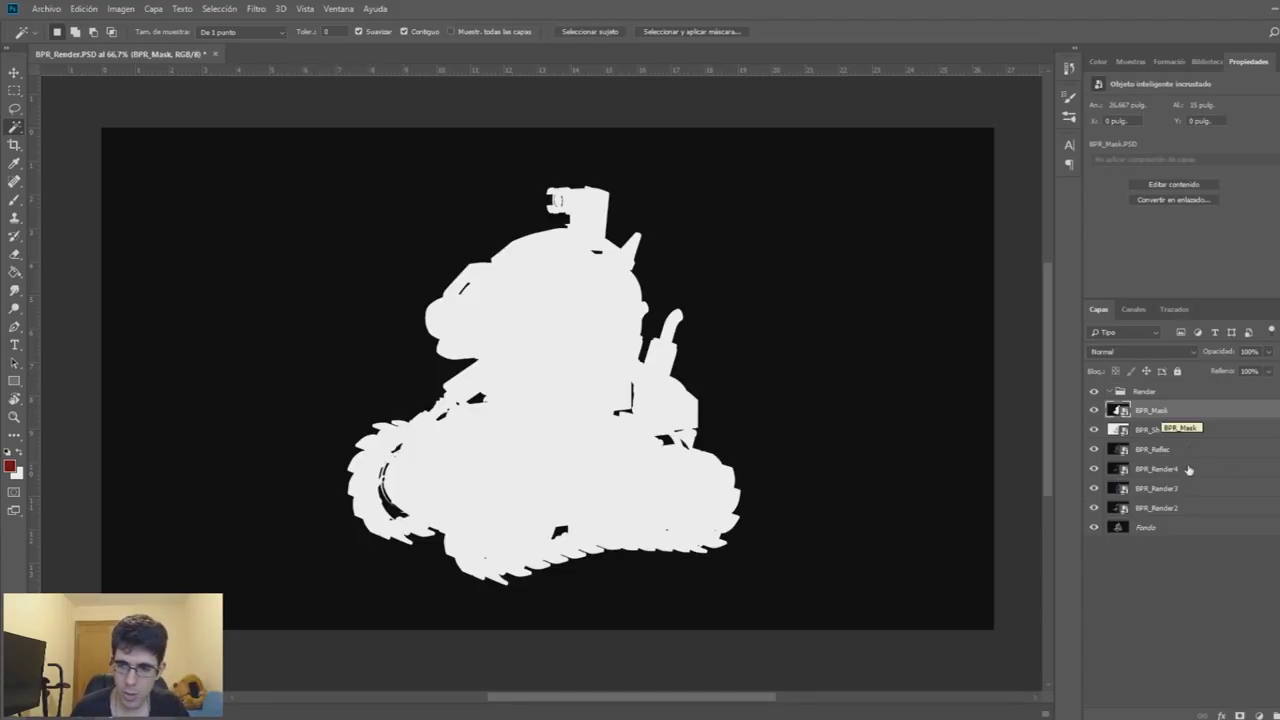
pyautogui.doubleClick(1200, 527)
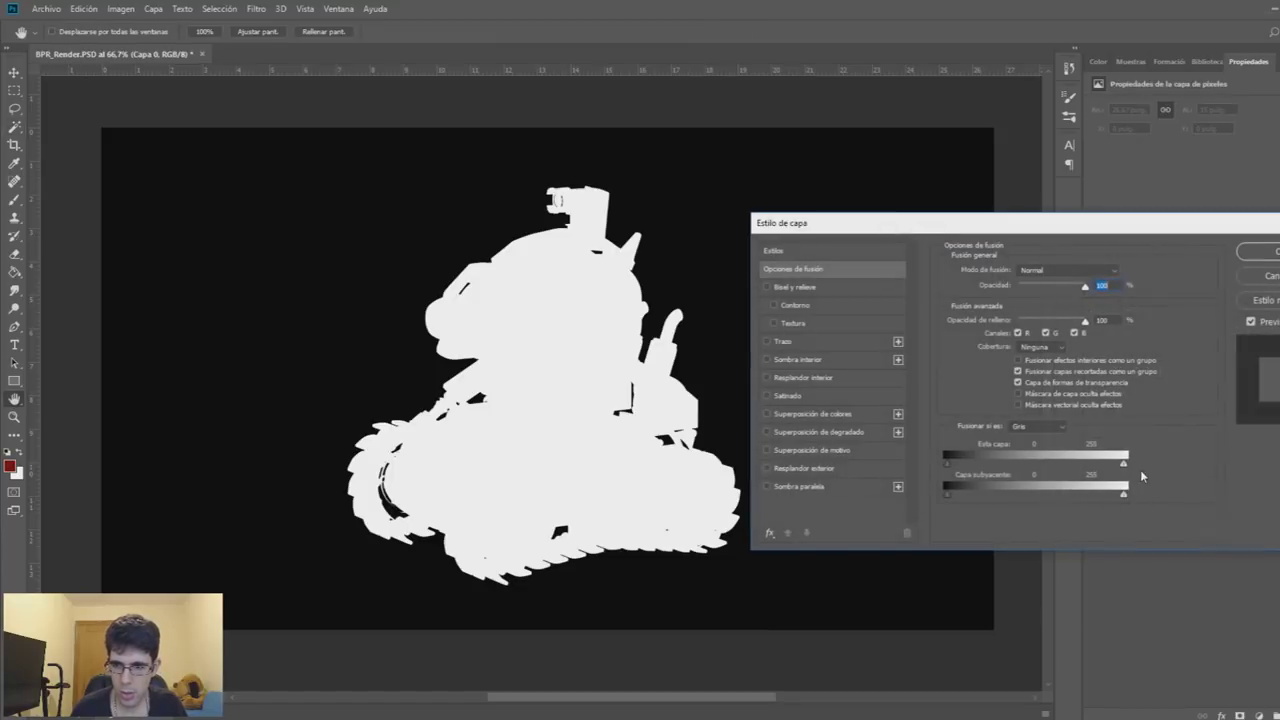
pyautogui.click(1256, 250)
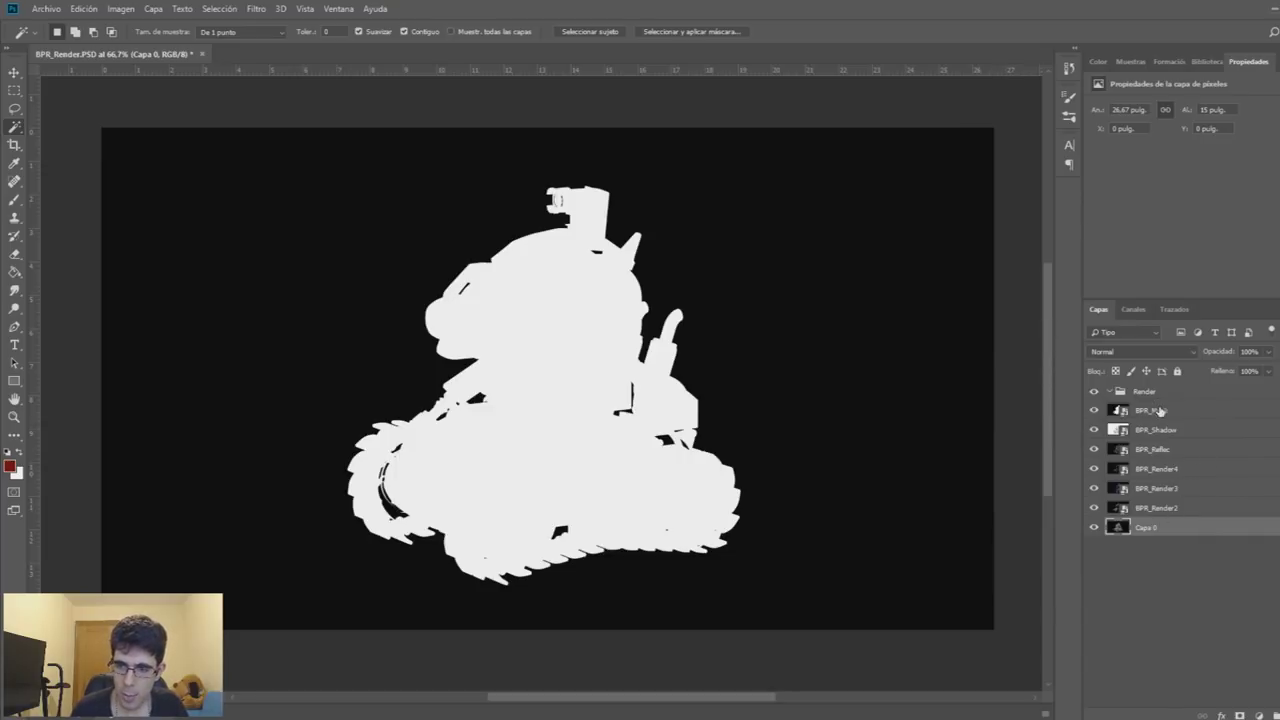
pyautogui.keyDown('shift'); pyautogui.click(1160, 410); pyautogui.keyUp('shift')
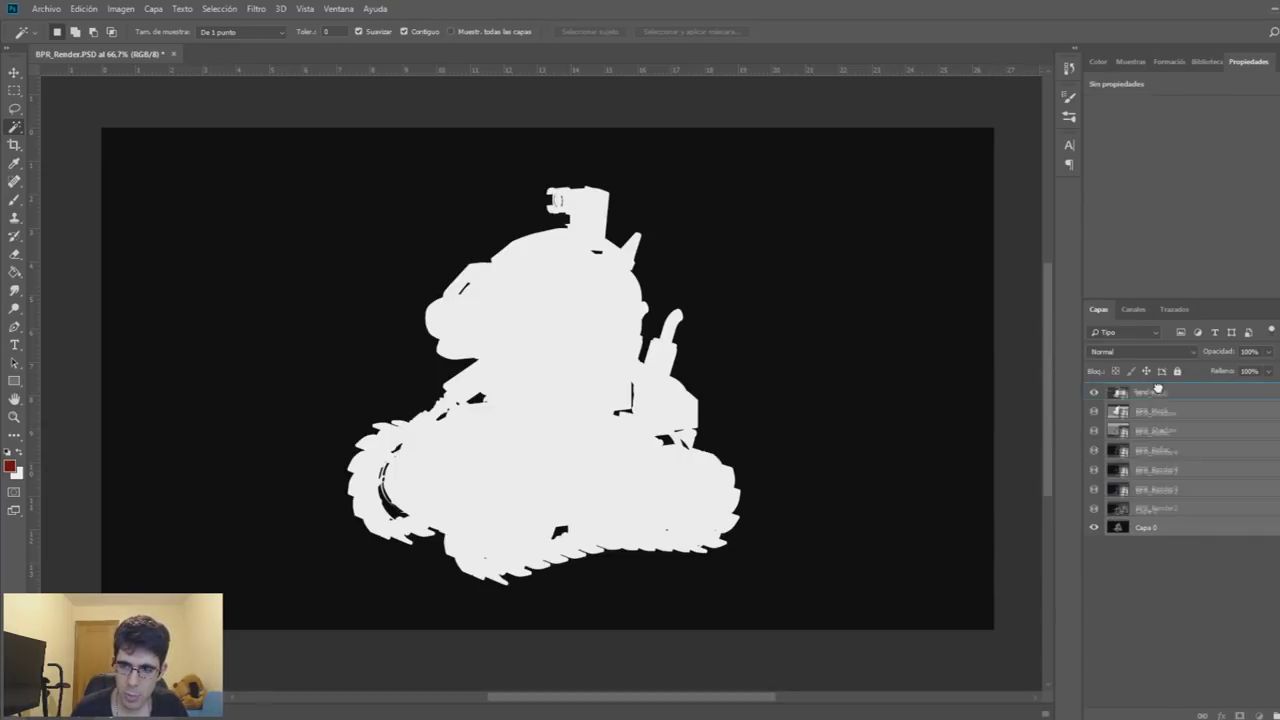
pyautogui.moveTo(1164, 411); pyautogui.dragTo(1150, 392)
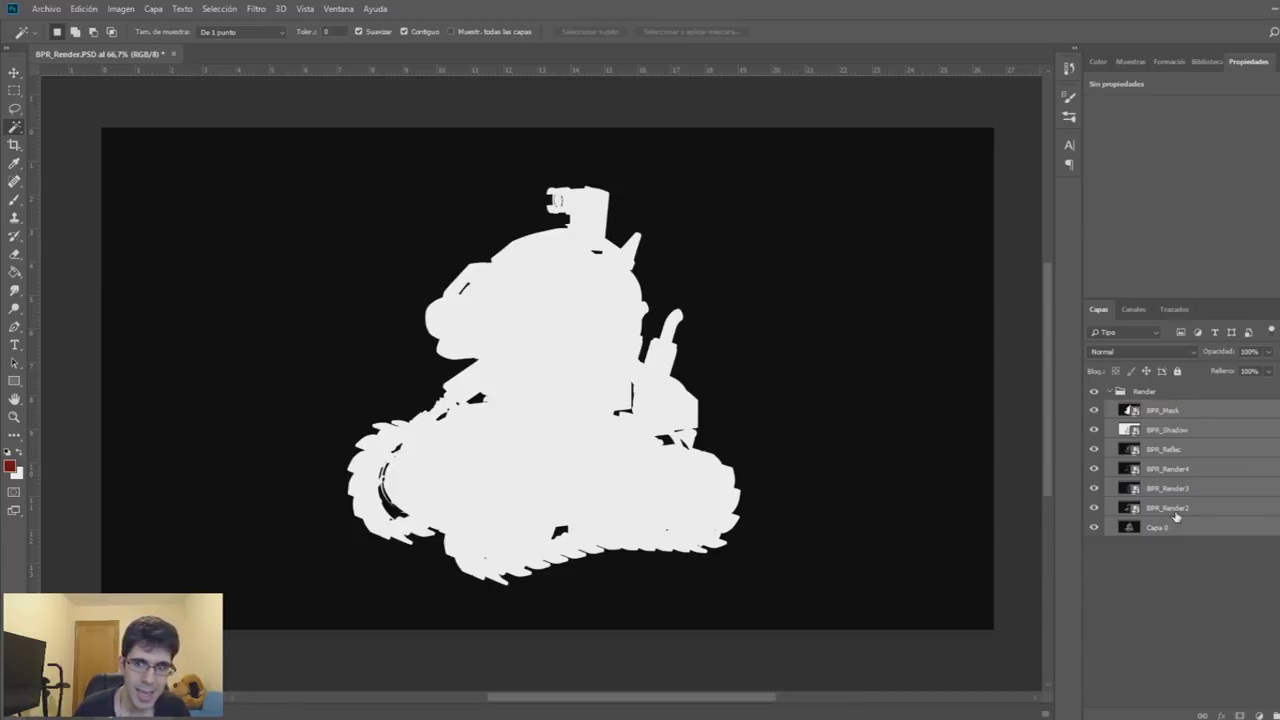
# Select the tank silhouette from BPR_Mask and apply it as the Render group's layer mask
pyautogui.click(1170, 413)
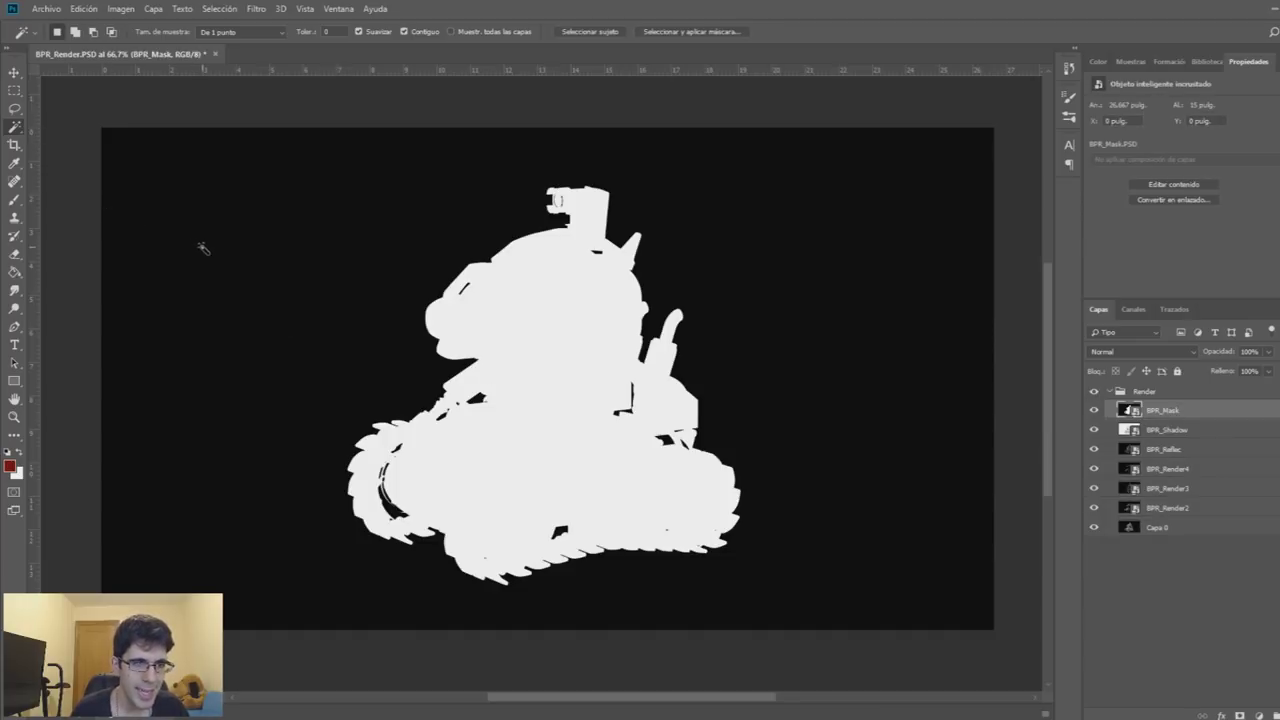
pyautogui.click(152, 190)
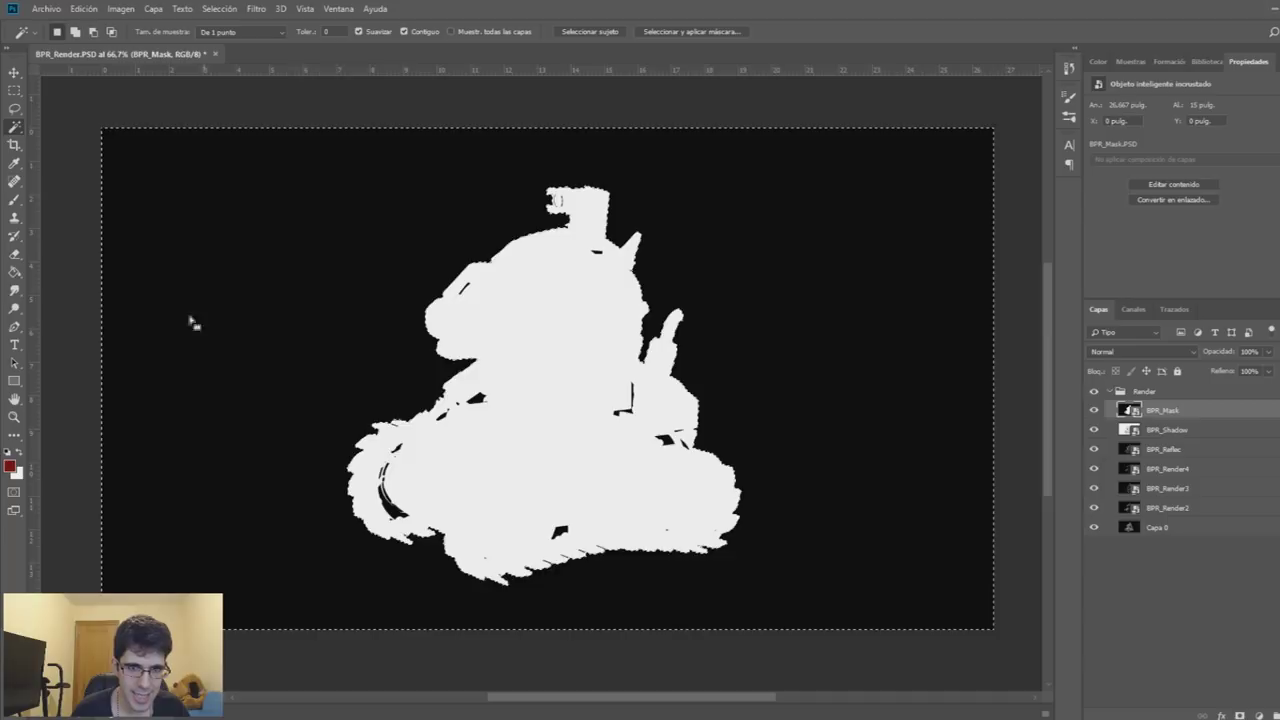
pyautogui.hotkey('ctrl', 'd')
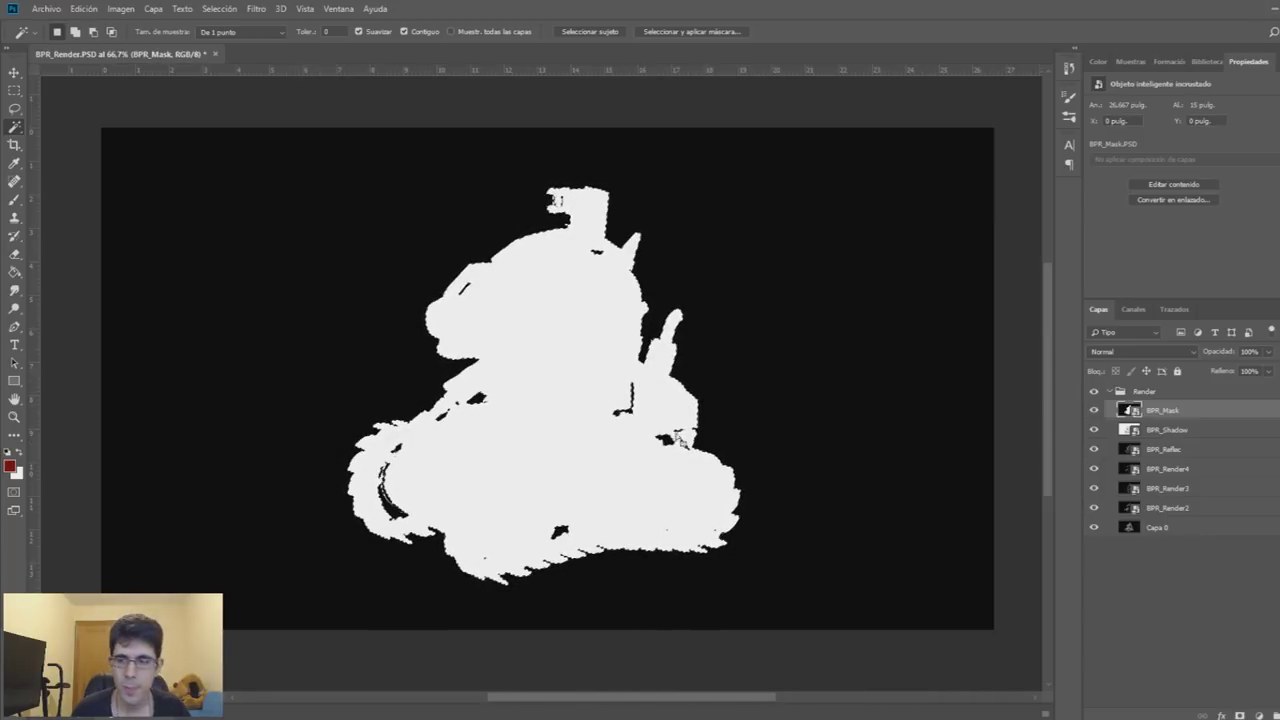
pyautogui.click(1155, 392)
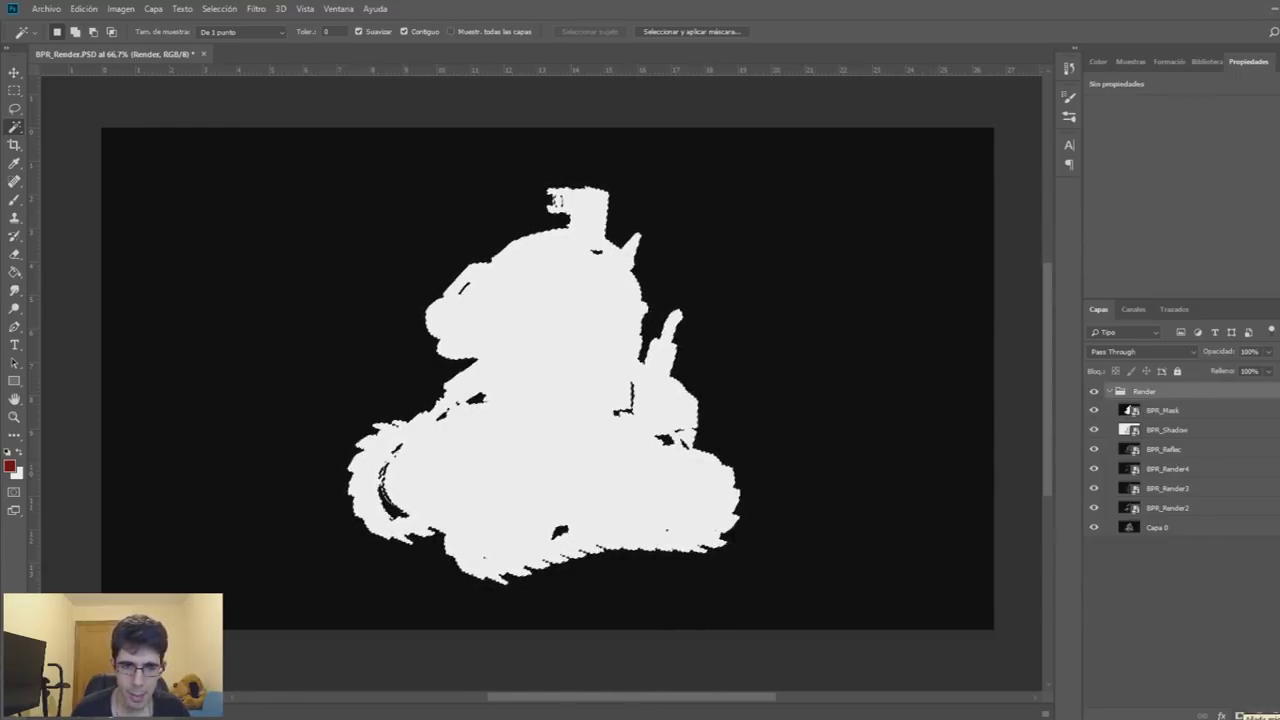
pyautogui.click(1239, 715)
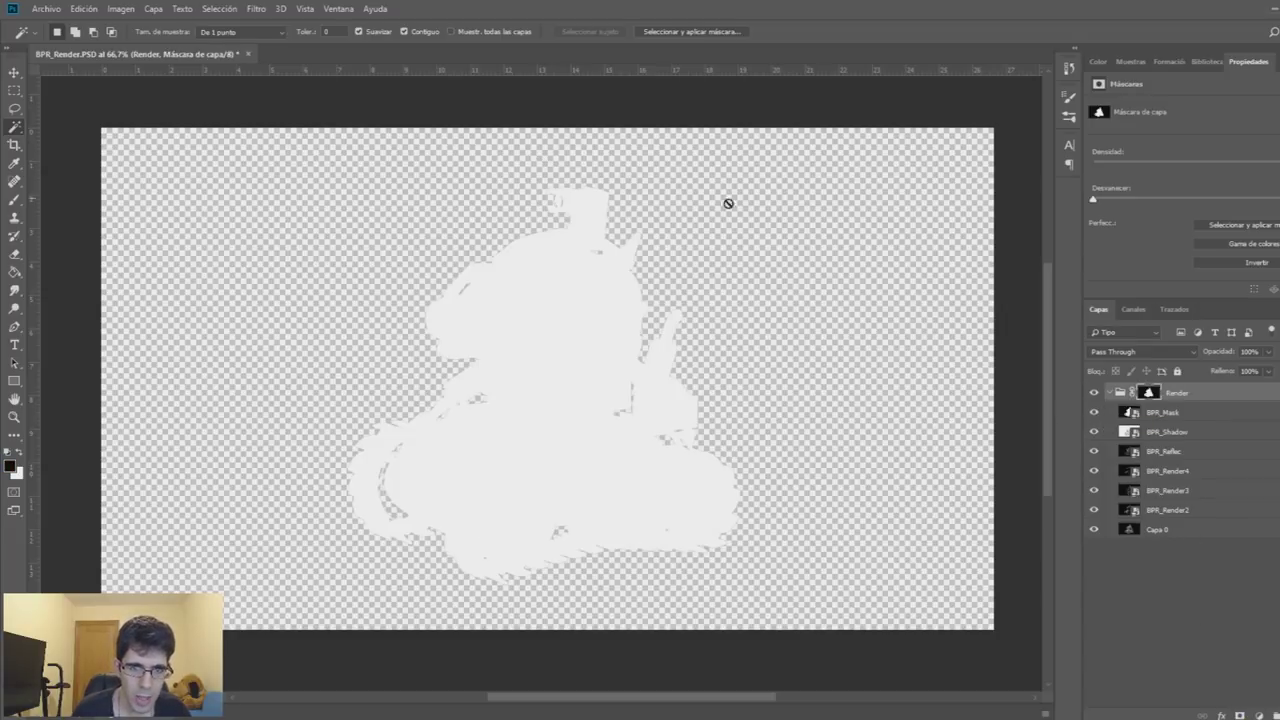
# Hide BPR_Mask and toggle the other render passes to compare their look
pyautogui.click(1093, 412)
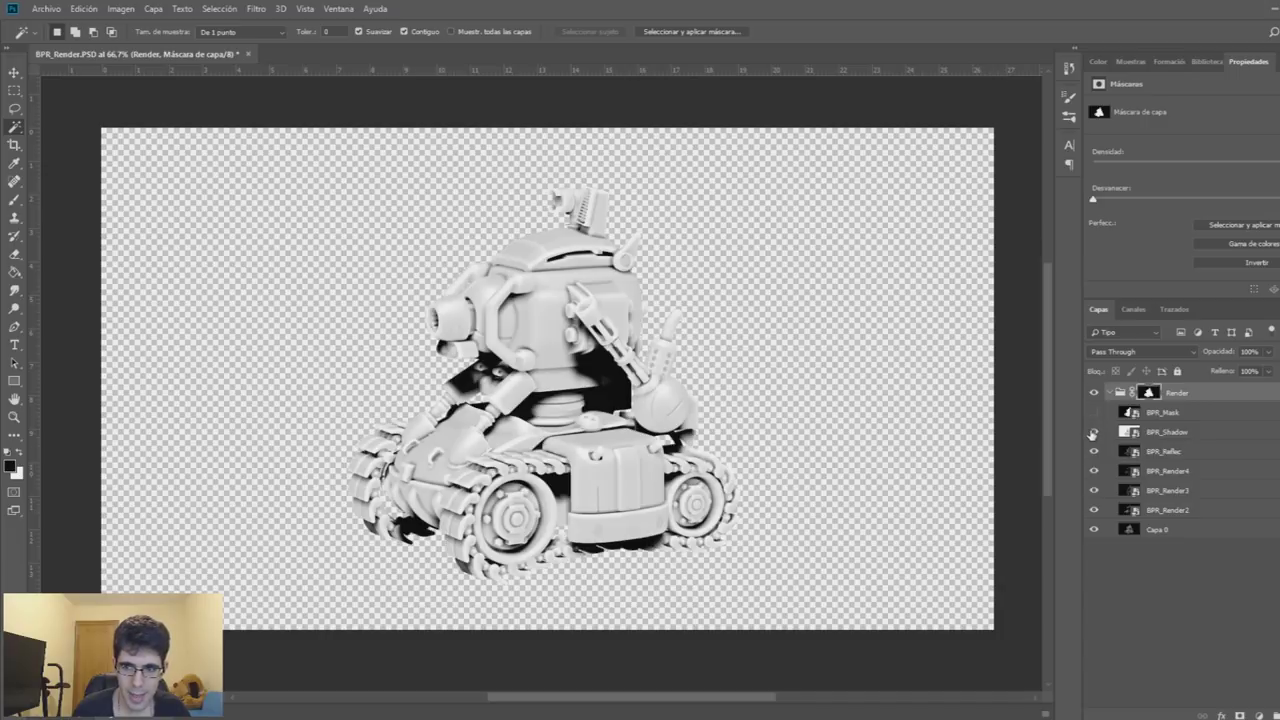
pyautogui.click(1093, 432)
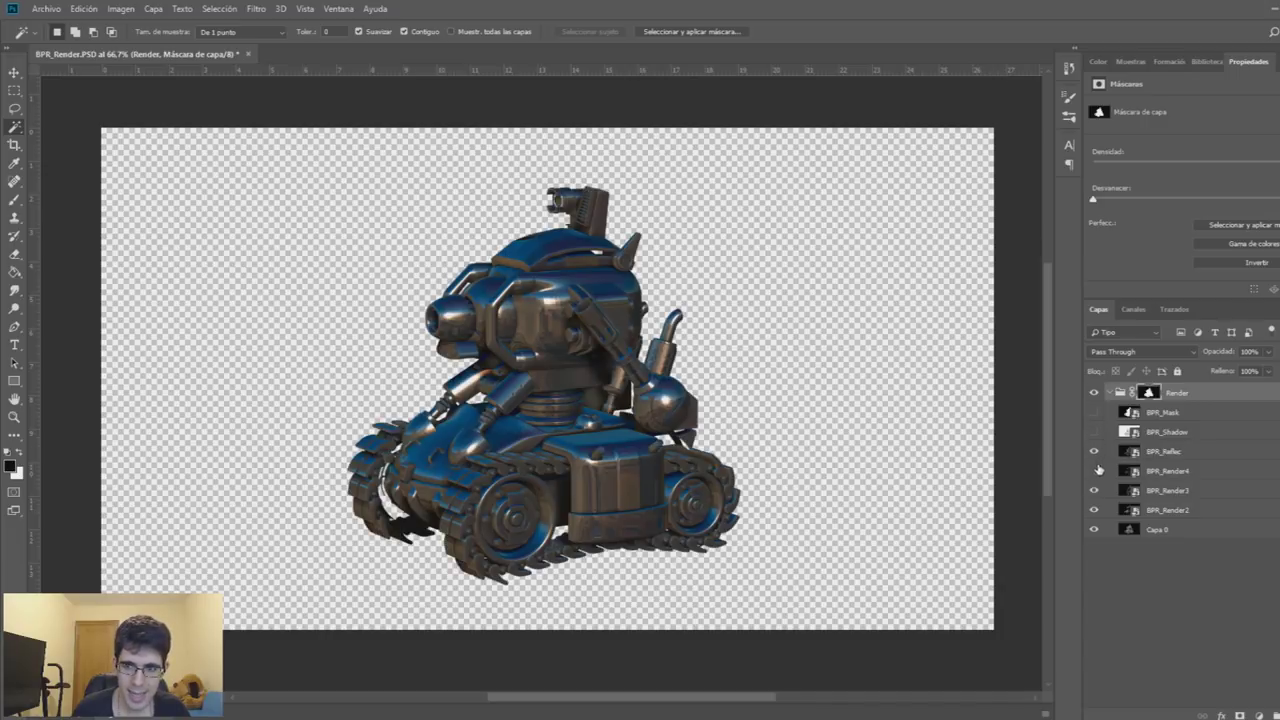
pyautogui.click(1093, 470)
pyautogui.click(1093, 470)
pyautogui.click(1093, 451)
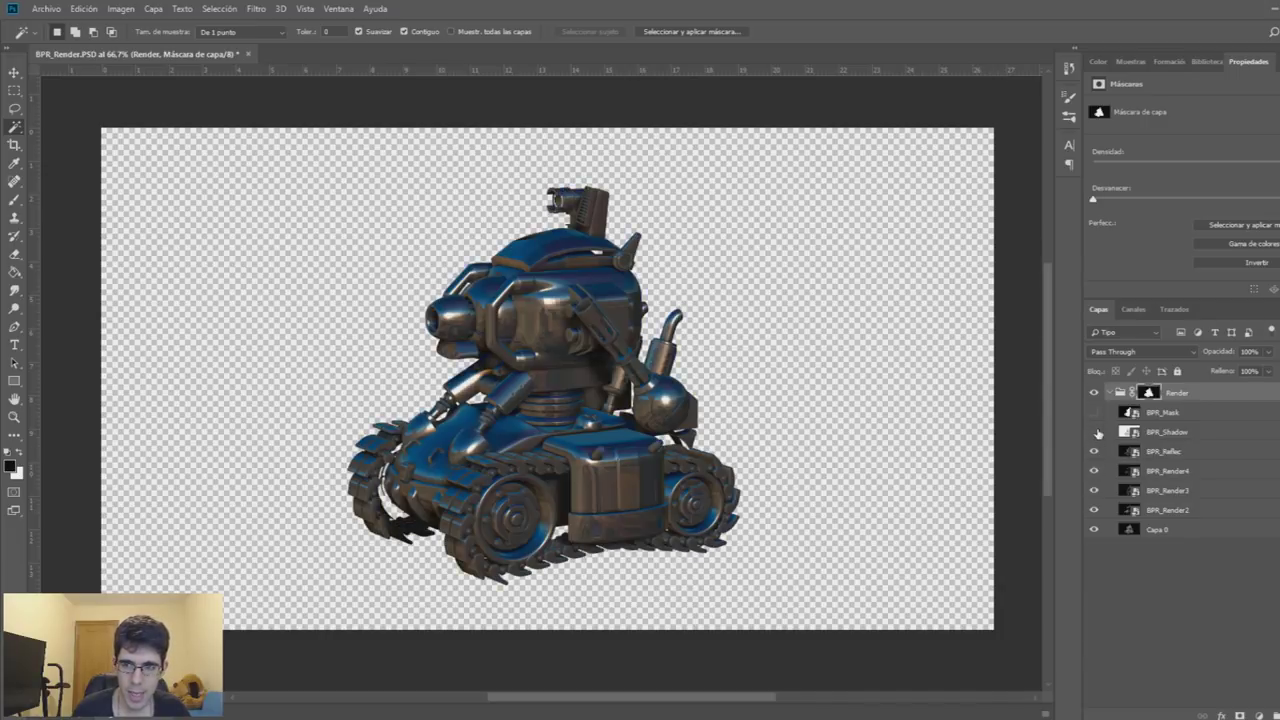
pyautogui.click(1094, 432)
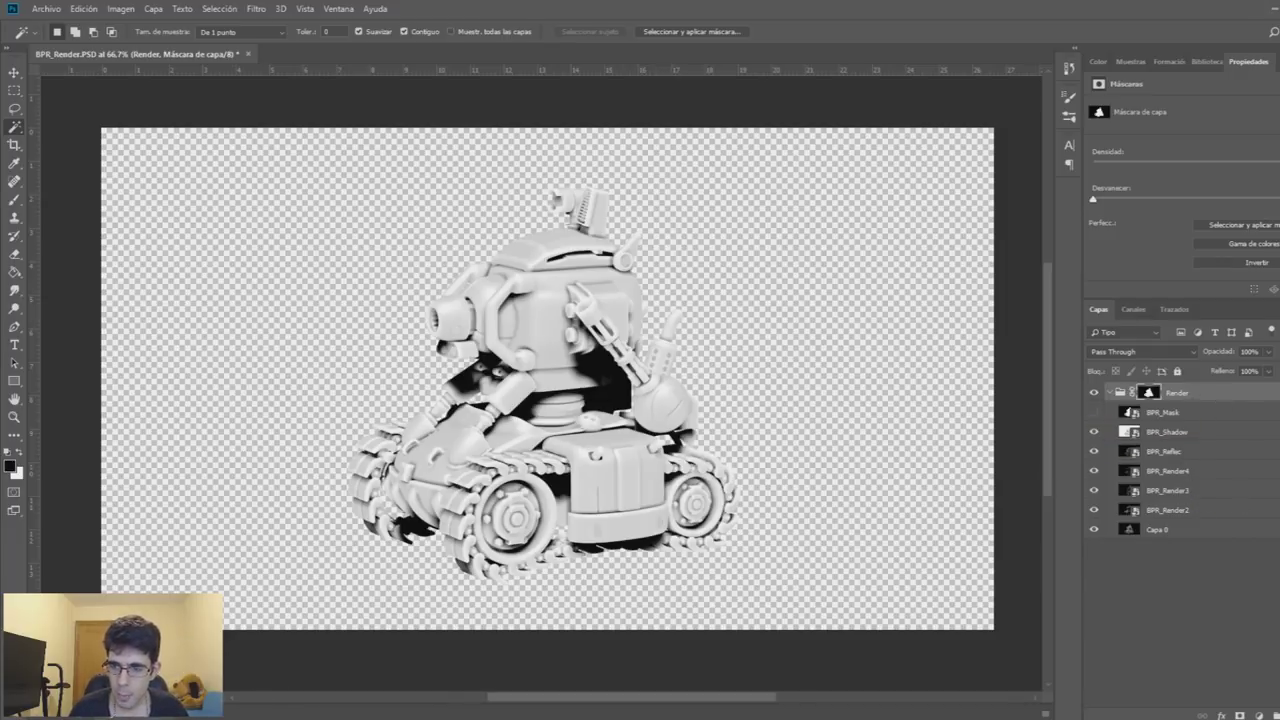
# Add a new empty layer below Capa 0
pyautogui.hotkey('ctrl', 'shift', 'alt', 'n')
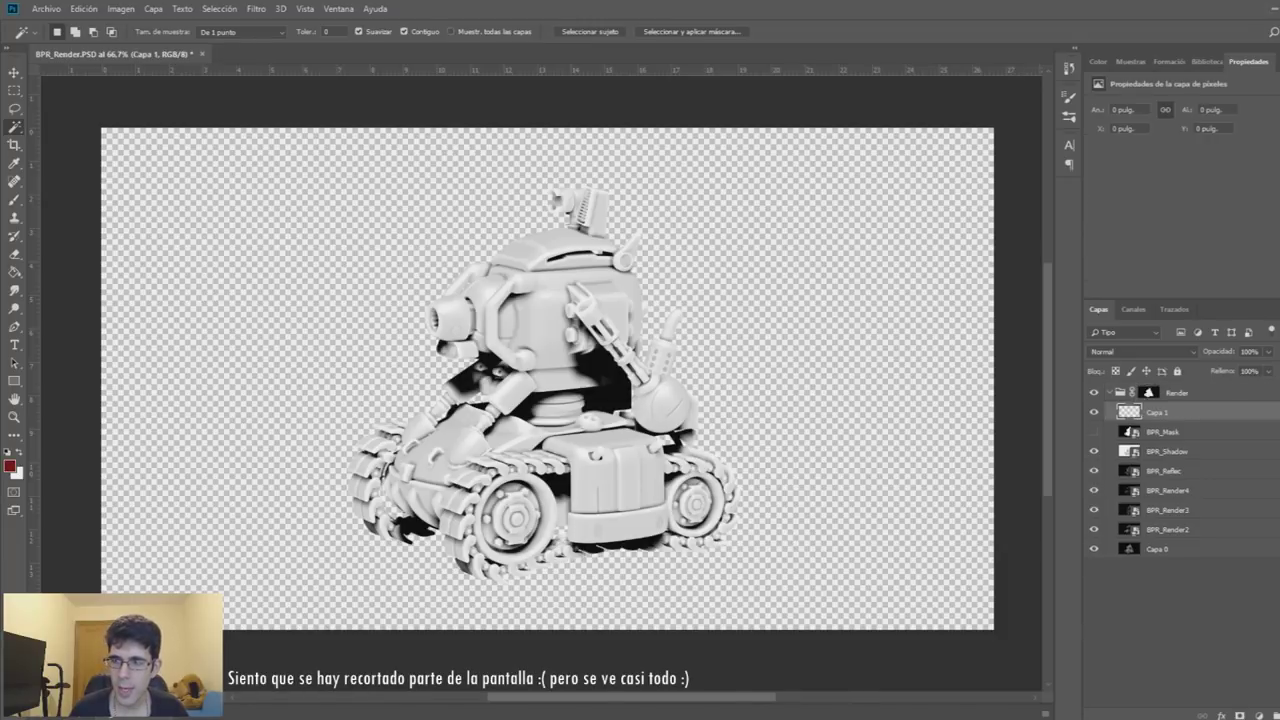
pyautogui.moveTo(1189, 417); pyautogui.dragTo(1188, 572)
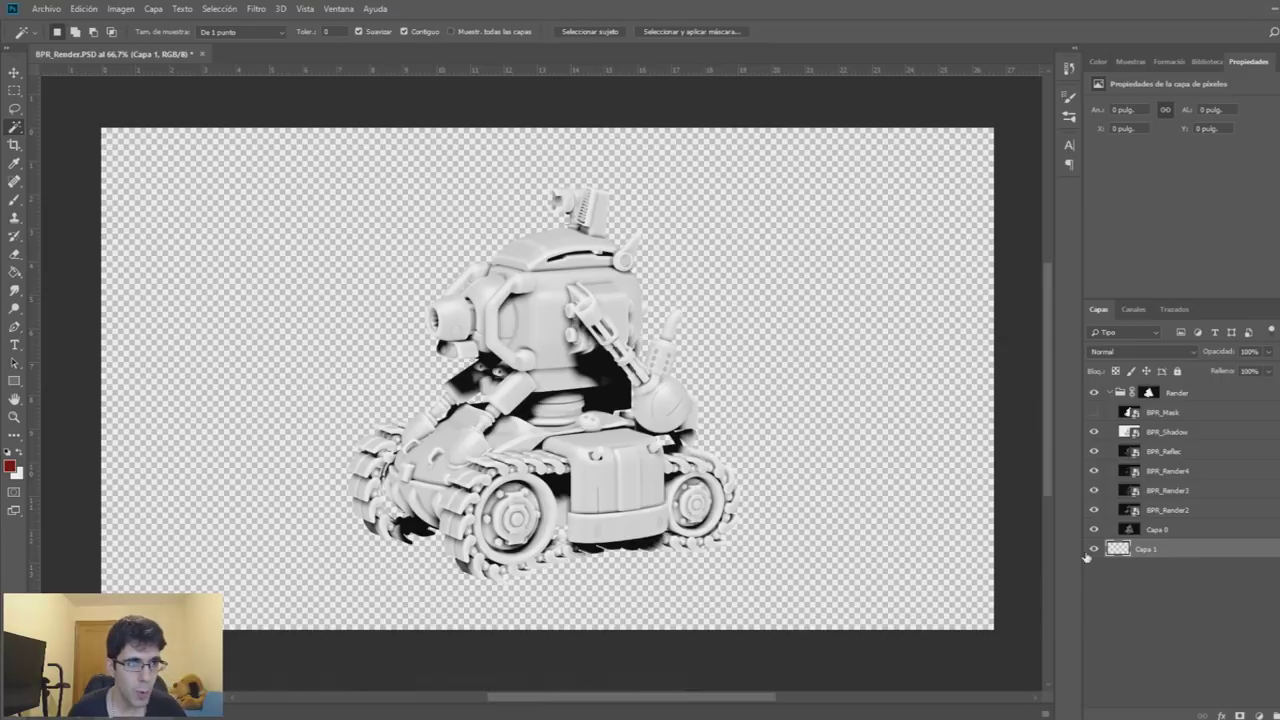
pyautogui.click(14, 271)
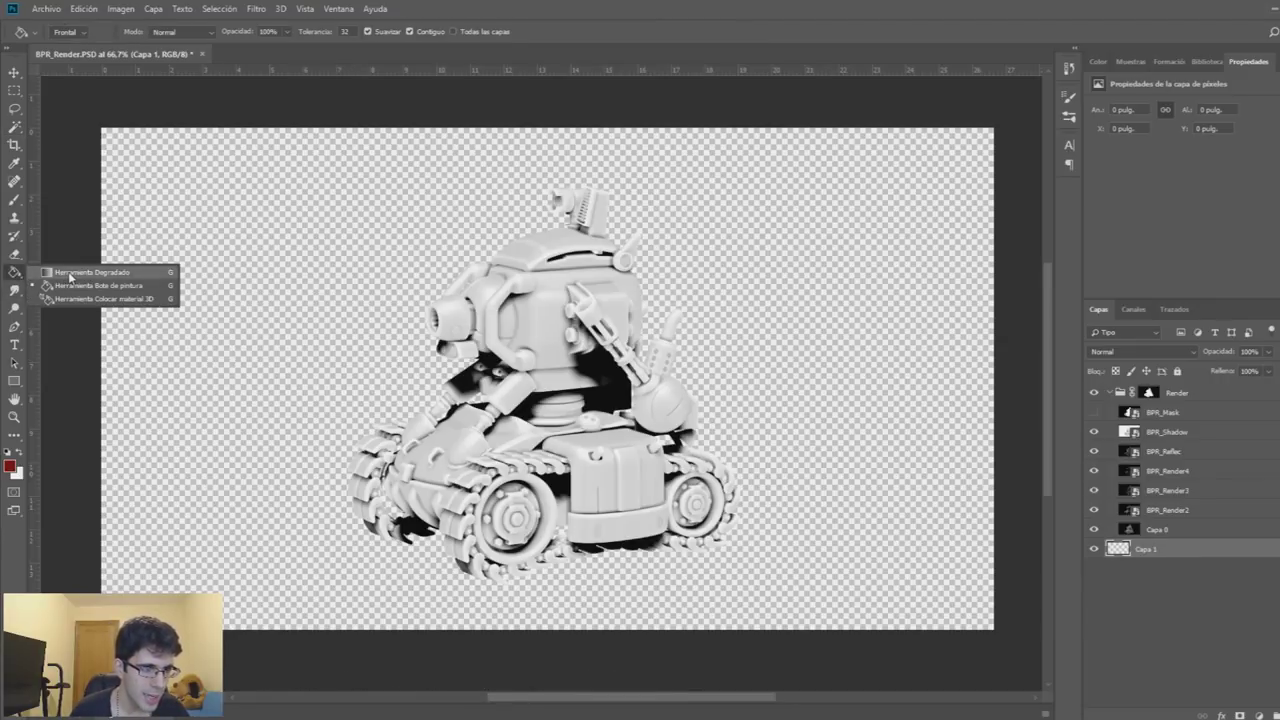
# Fill Capa 1 with a radial gradient reaching the canvas top
pyautogui.click(71, 274)
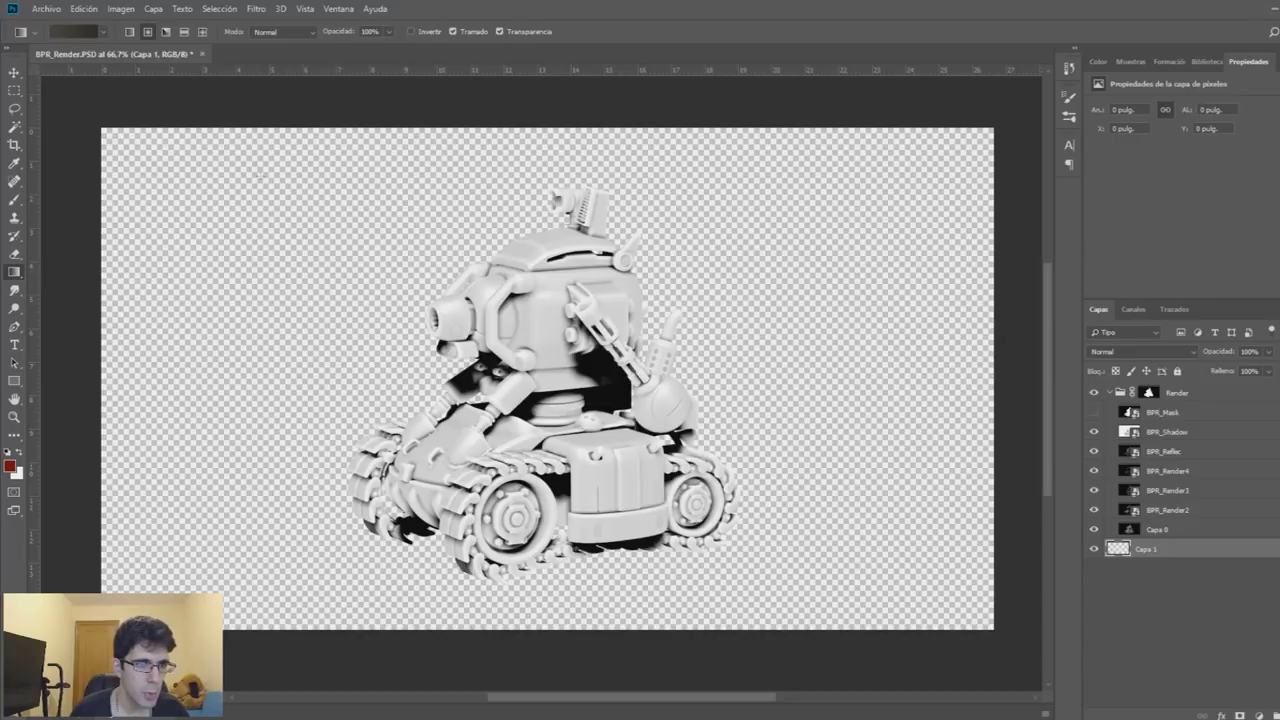
pyautogui.moveTo(565, 350); pyautogui.dragTo(1000, 434)
pyautogui.moveTo(350, 492); pyautogui.dragTo(984, 268)
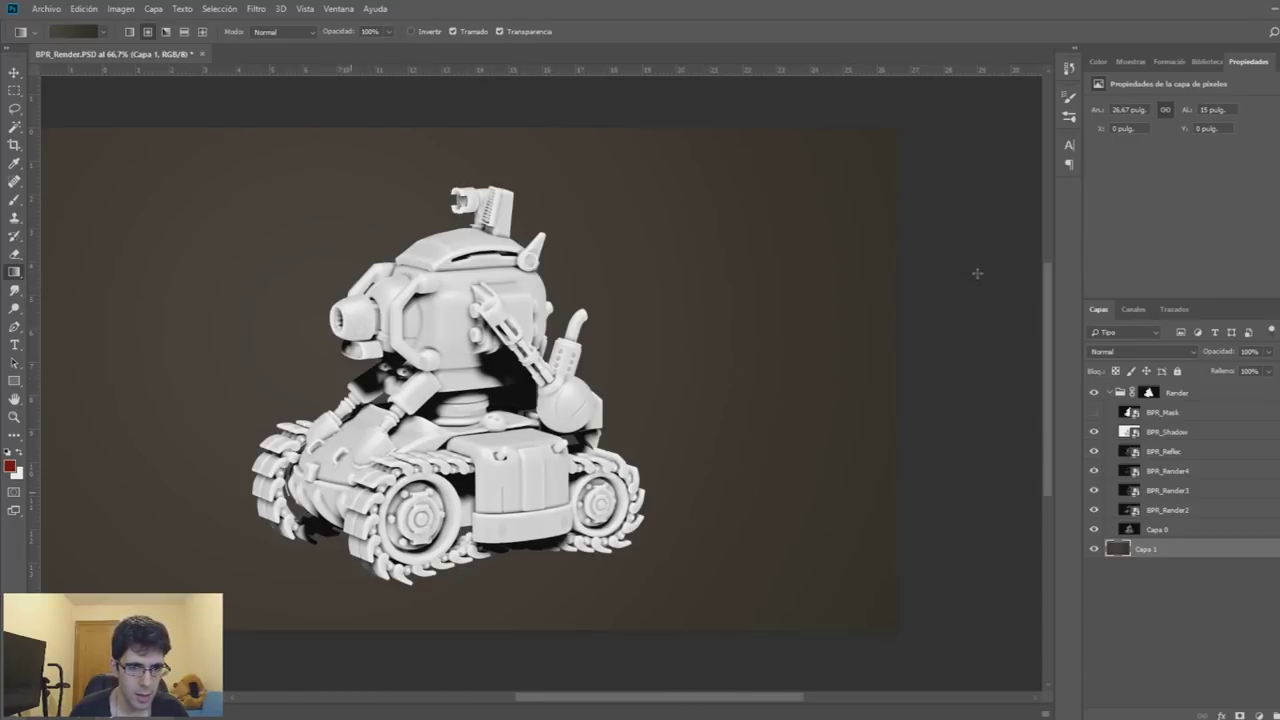
pyautogui.moveTo(193, 237); pyautogui.dragTo(263, 251)
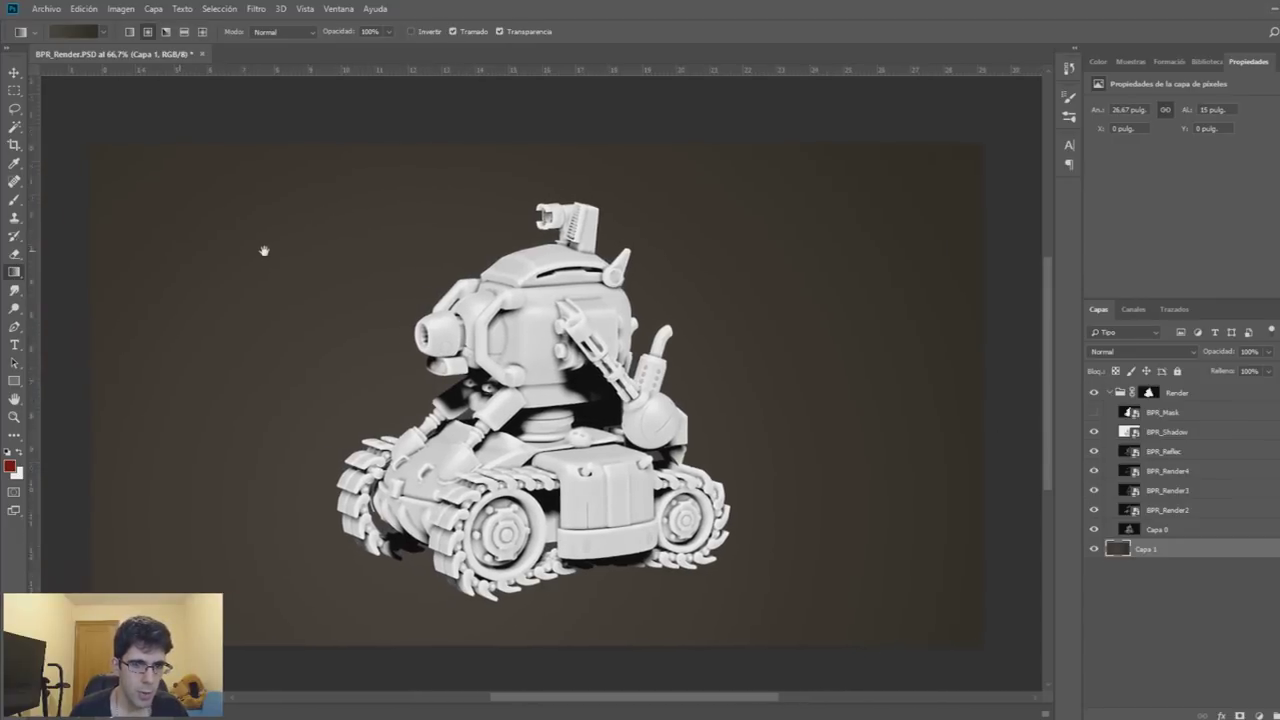
pyautogui.moveTo(506, 600); pyautogui.dragTo(585, 140)
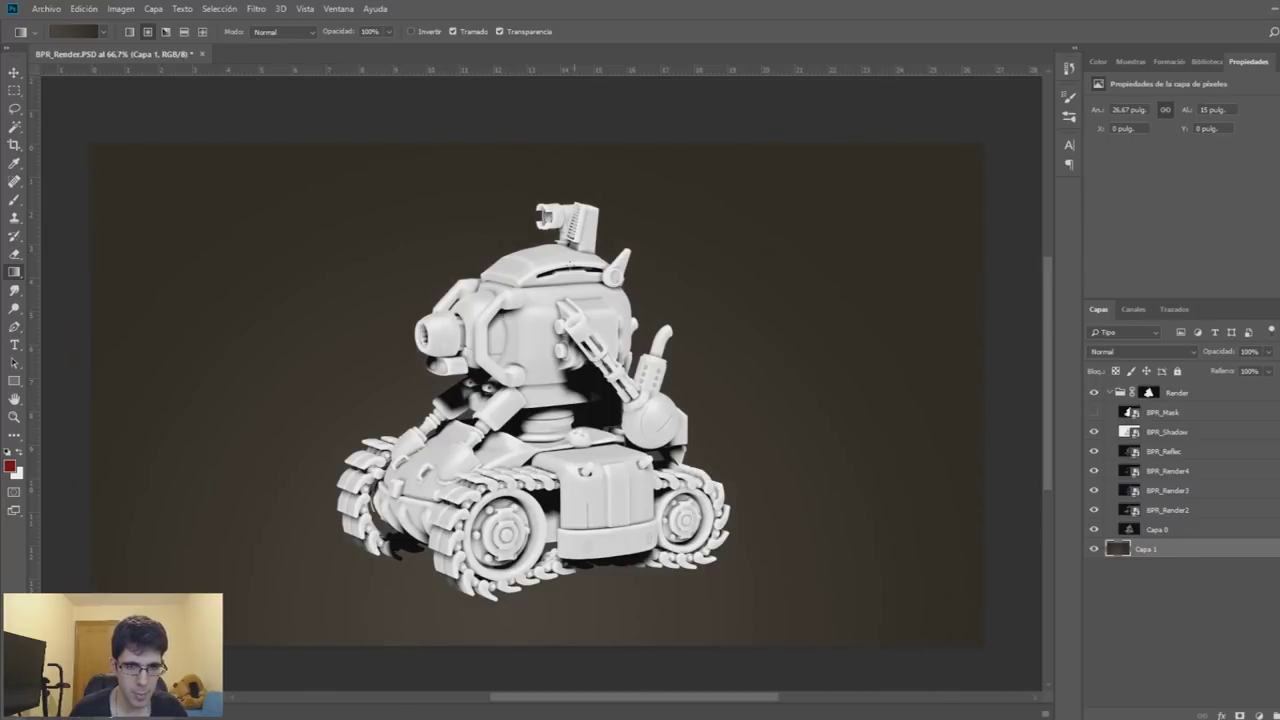
pyautogui.moveTo(567, 240); pyautogui.dragTo(574, 95)
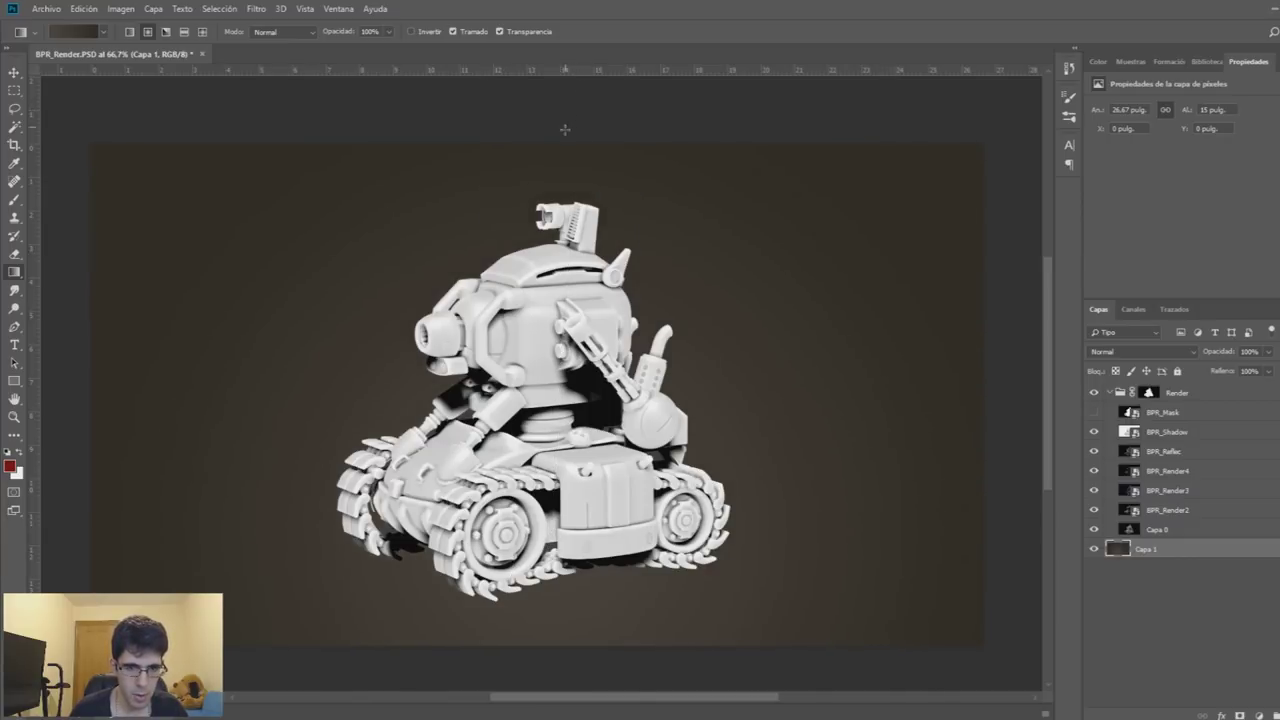
# Brighten the gradient with Levels set to 29 / 2.44 / 222
pyautogui.hotkey('ctrl', 'l')
pyautogui.moveTo(908, 298); pyautogui.dragTo(960, 298)
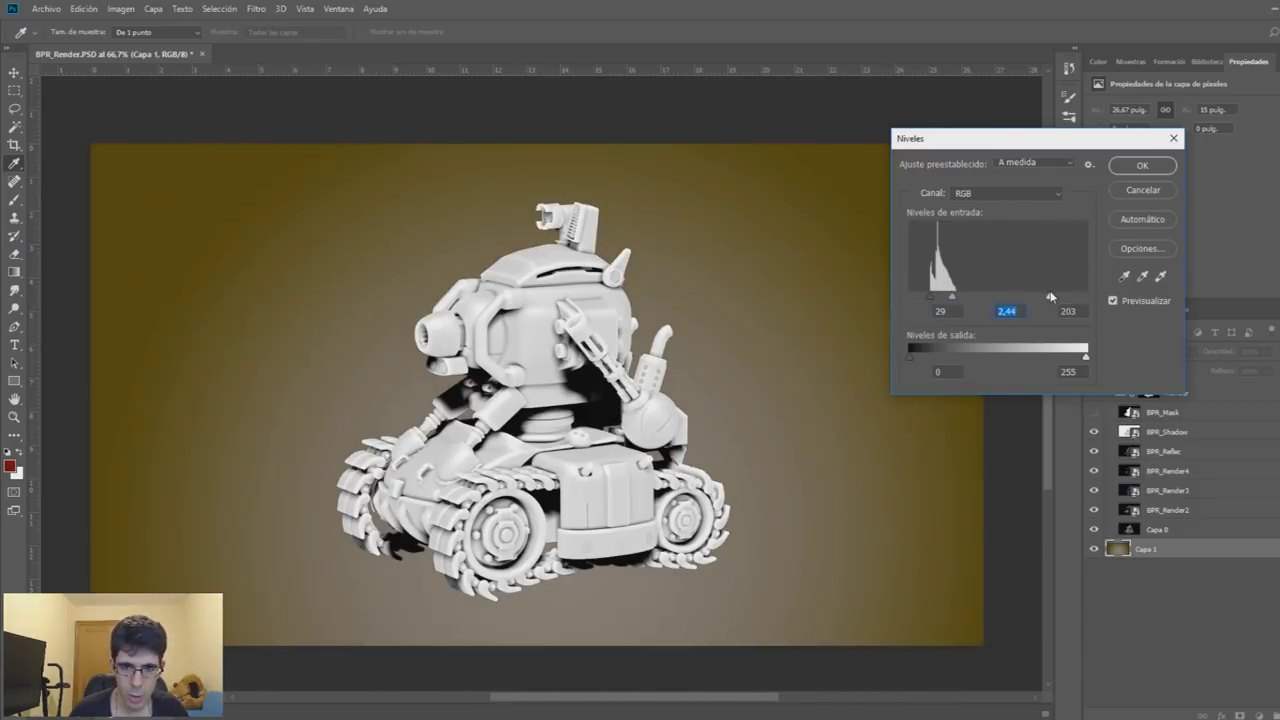
pyautogui.moveTo(1084, 297); pyautogui.dragTo(1063, 297)
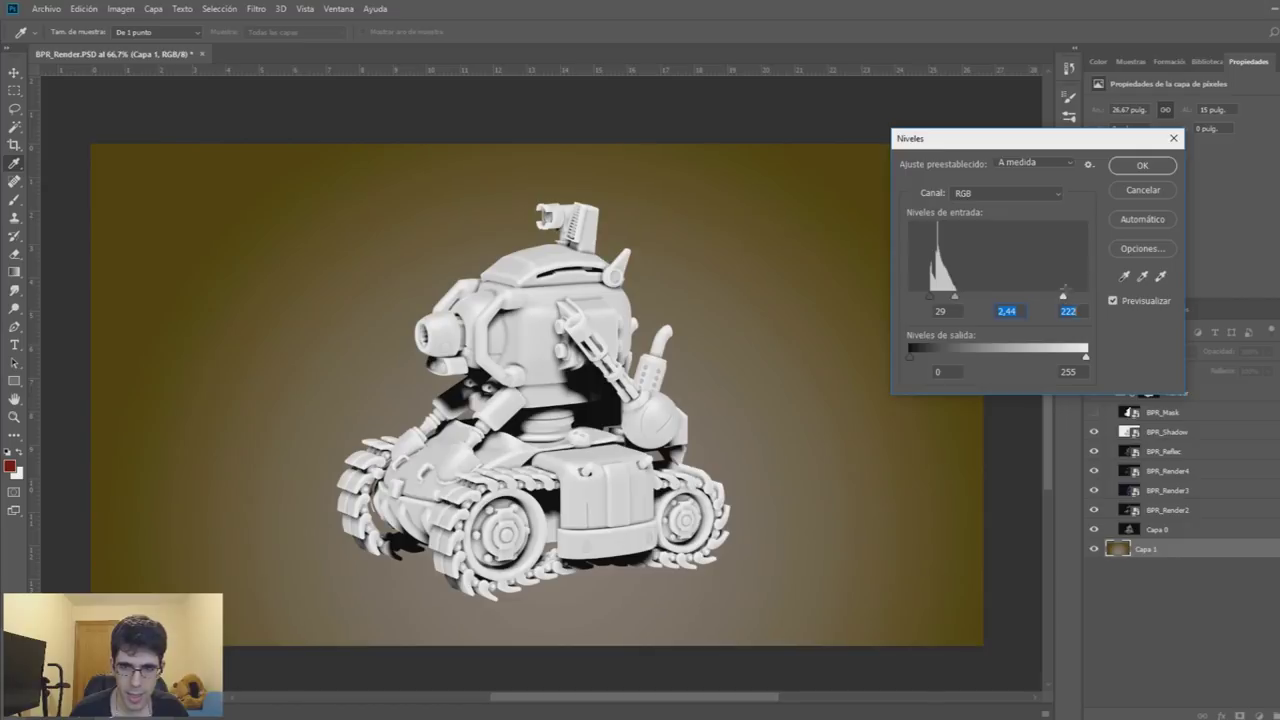
pyautogui.click(1128, 170)
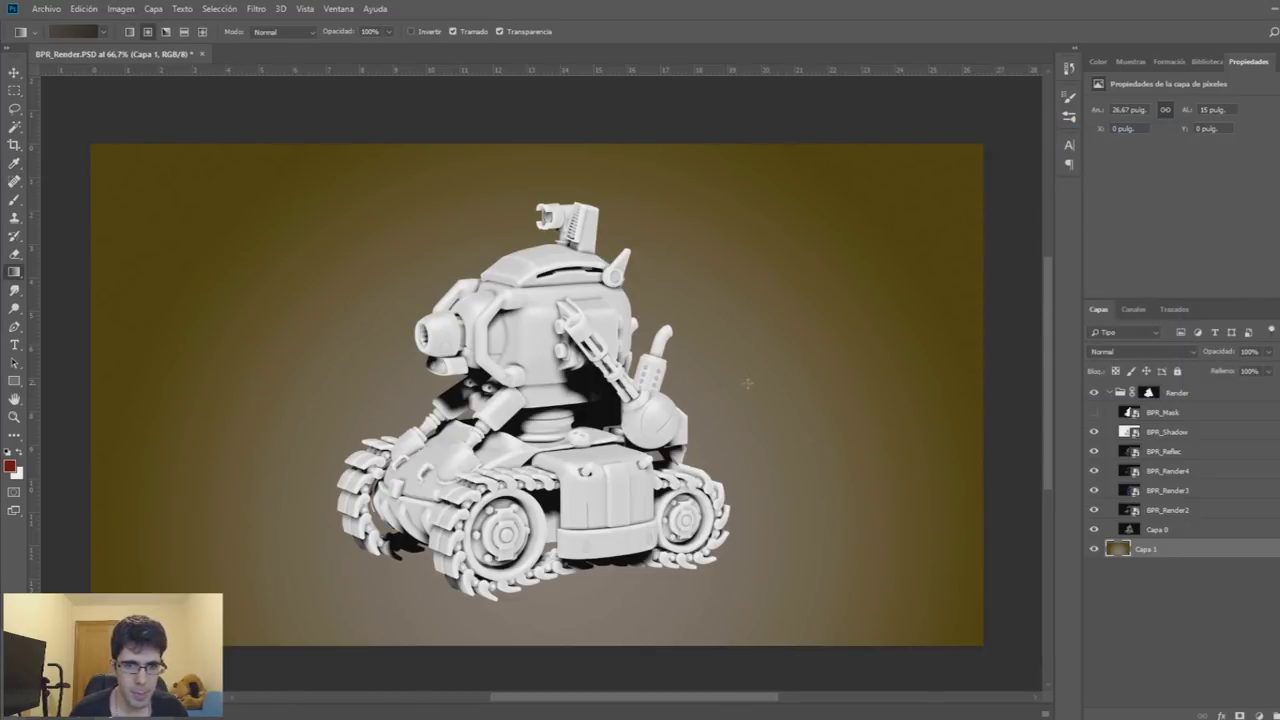
pyautogui.moveTo(1093, 431); pyautogui.dragTo(1094, 510)
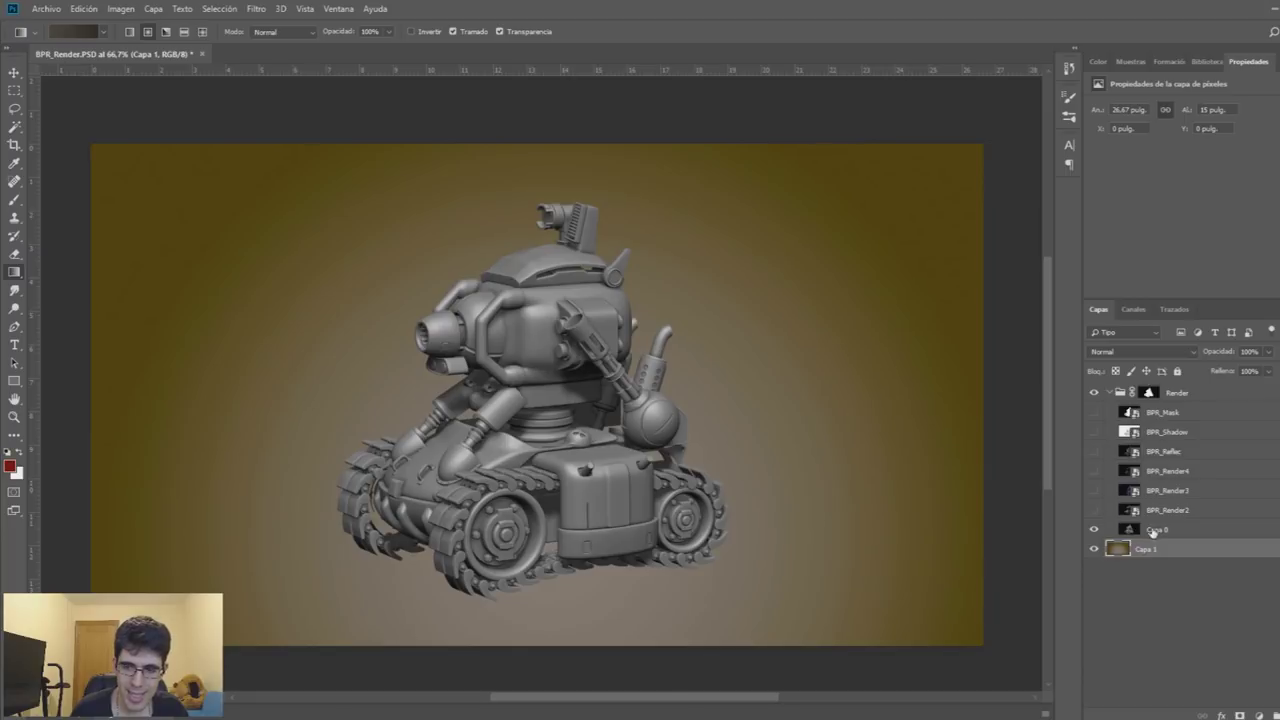
# Zoom to 100% on the tank and check the blend mode stays Normal
pyautogui.press('z')
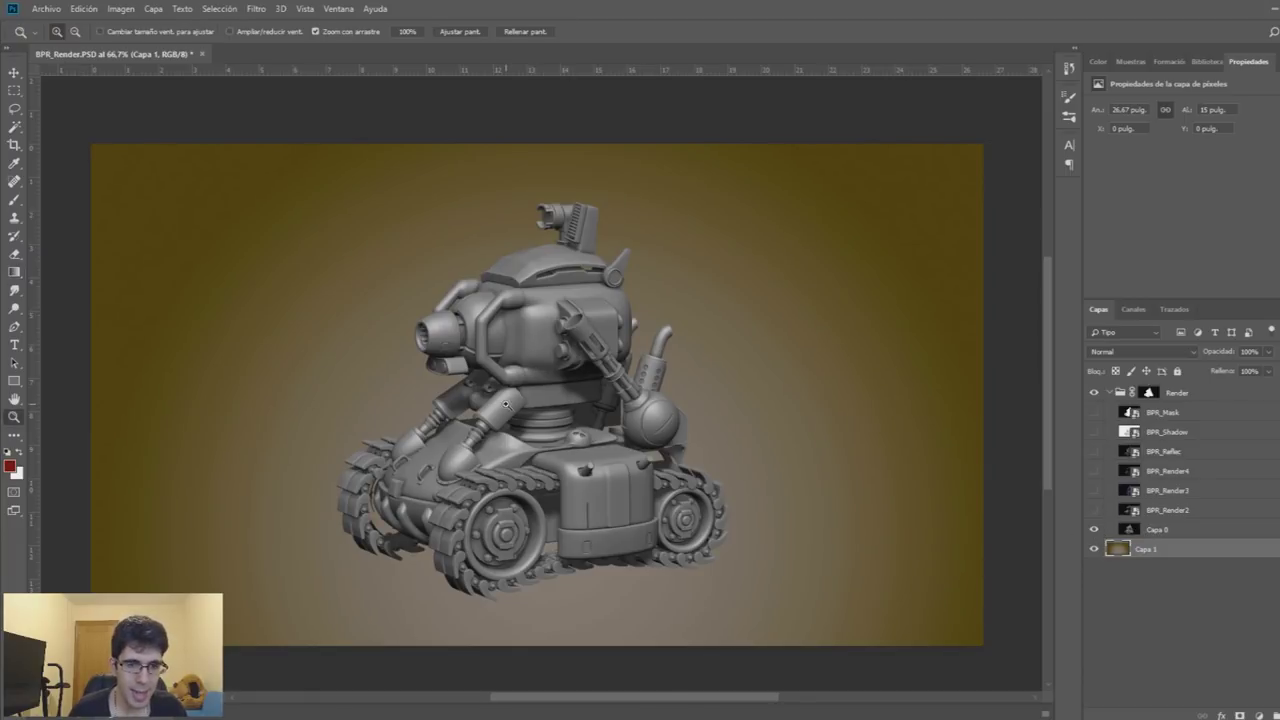
pyautogui.click(563, 404)
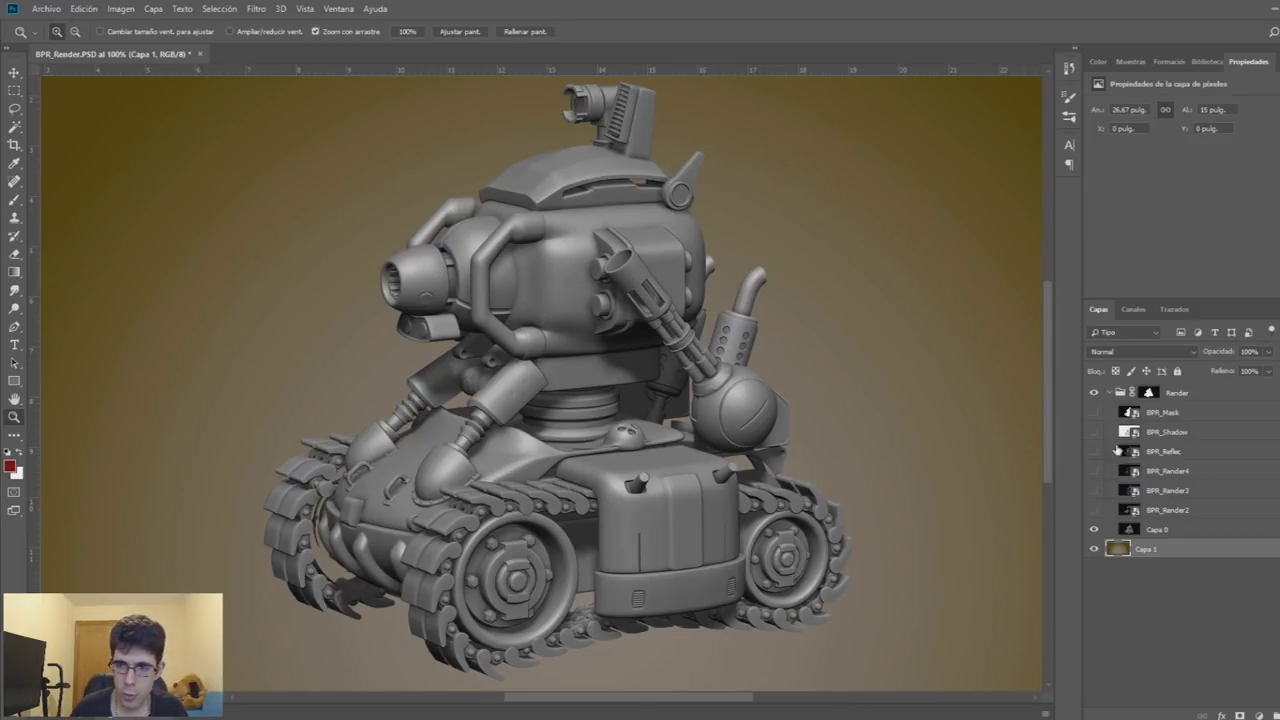
pyautogui.click(1132, 352)
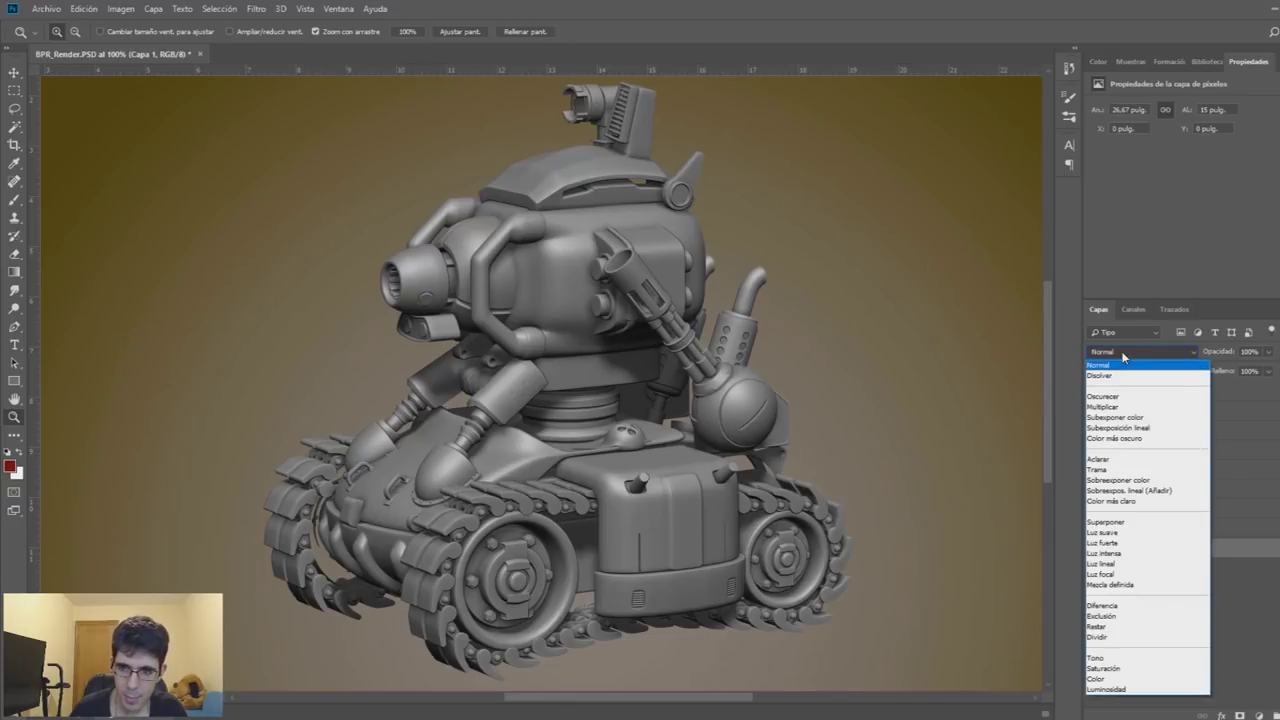
pyautogui.click(1123, 355)
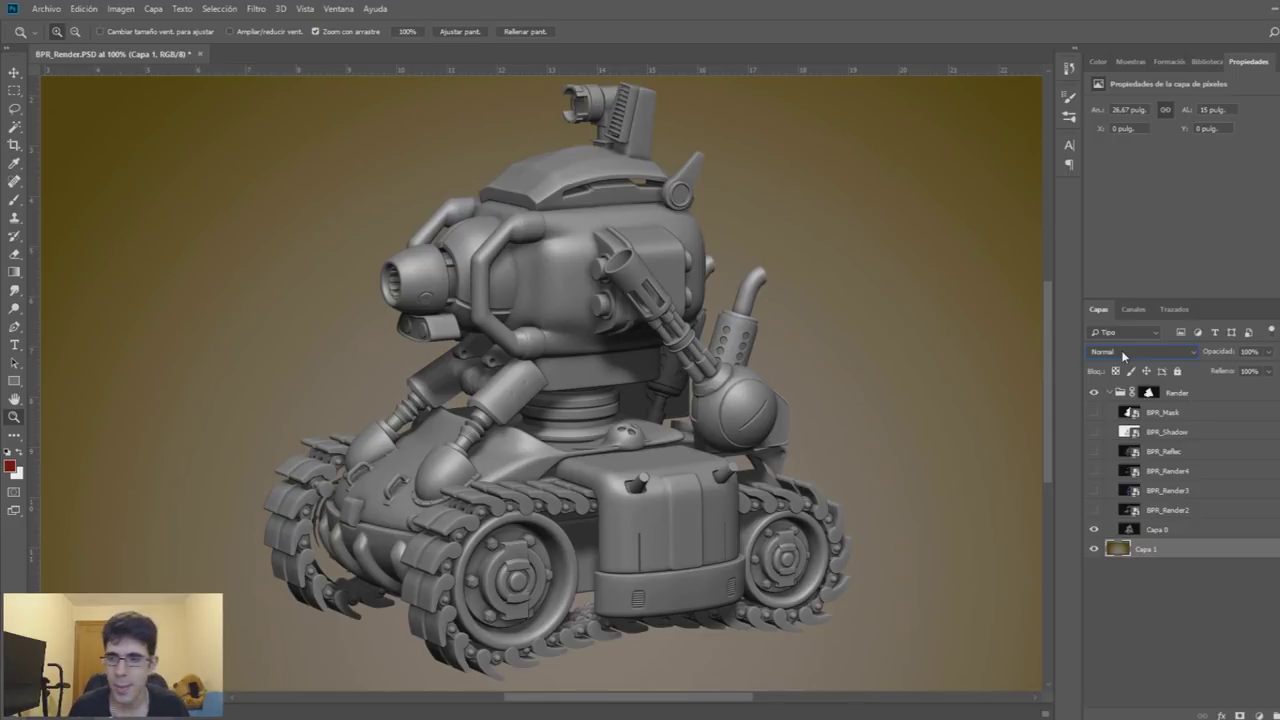
# Compare the tank with and without BPR_Render2, leaving it visible
pyautogui.click(1093, 510)
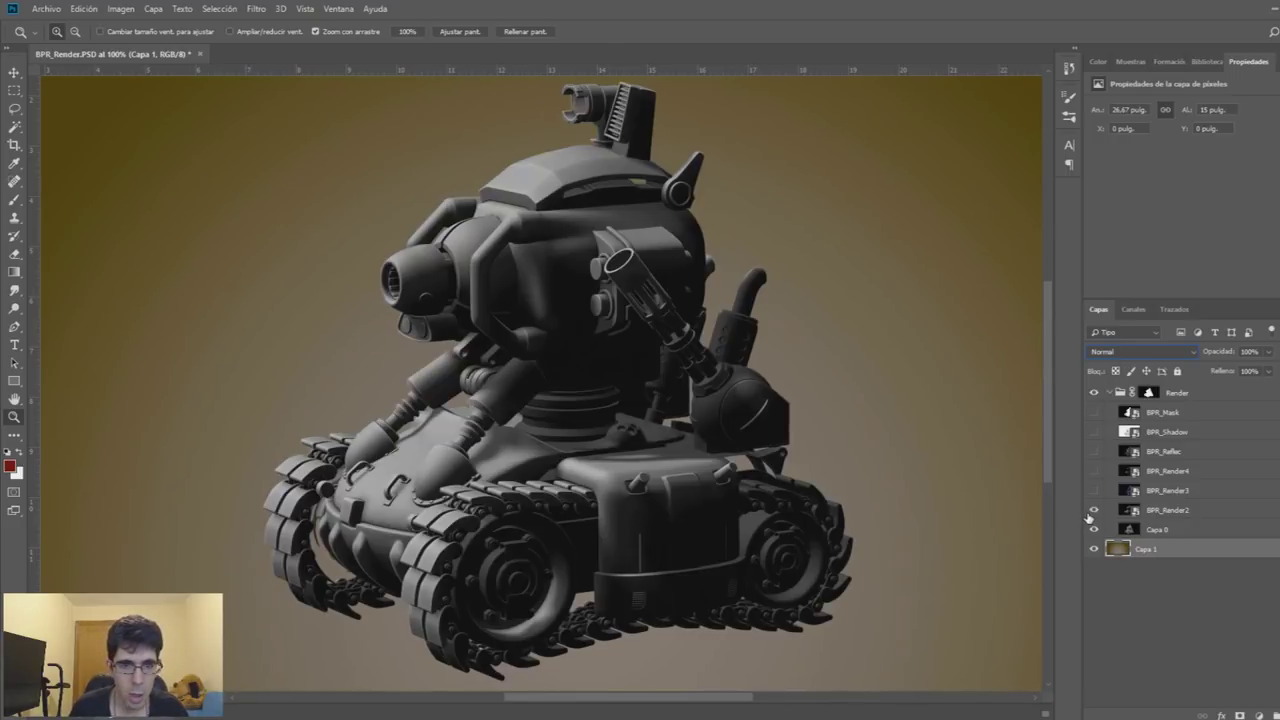
pyautogui.click(1092, 511)
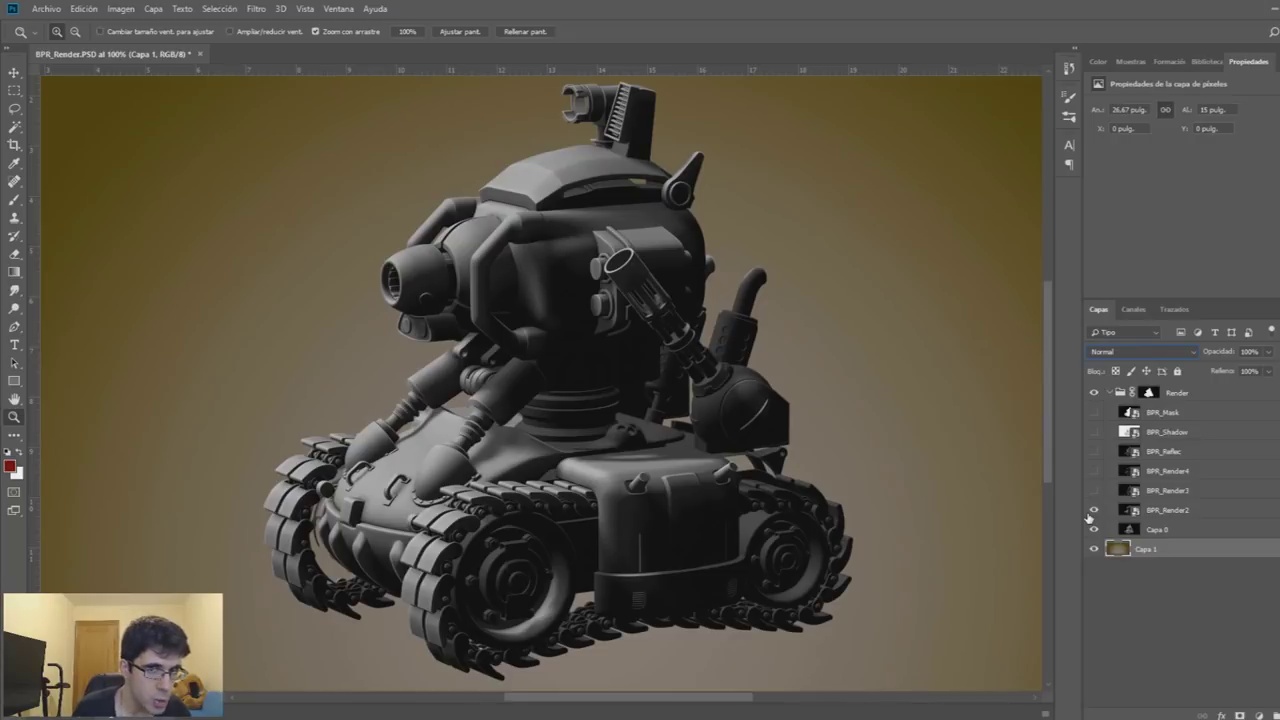
pyautogui.click(1092, 511)
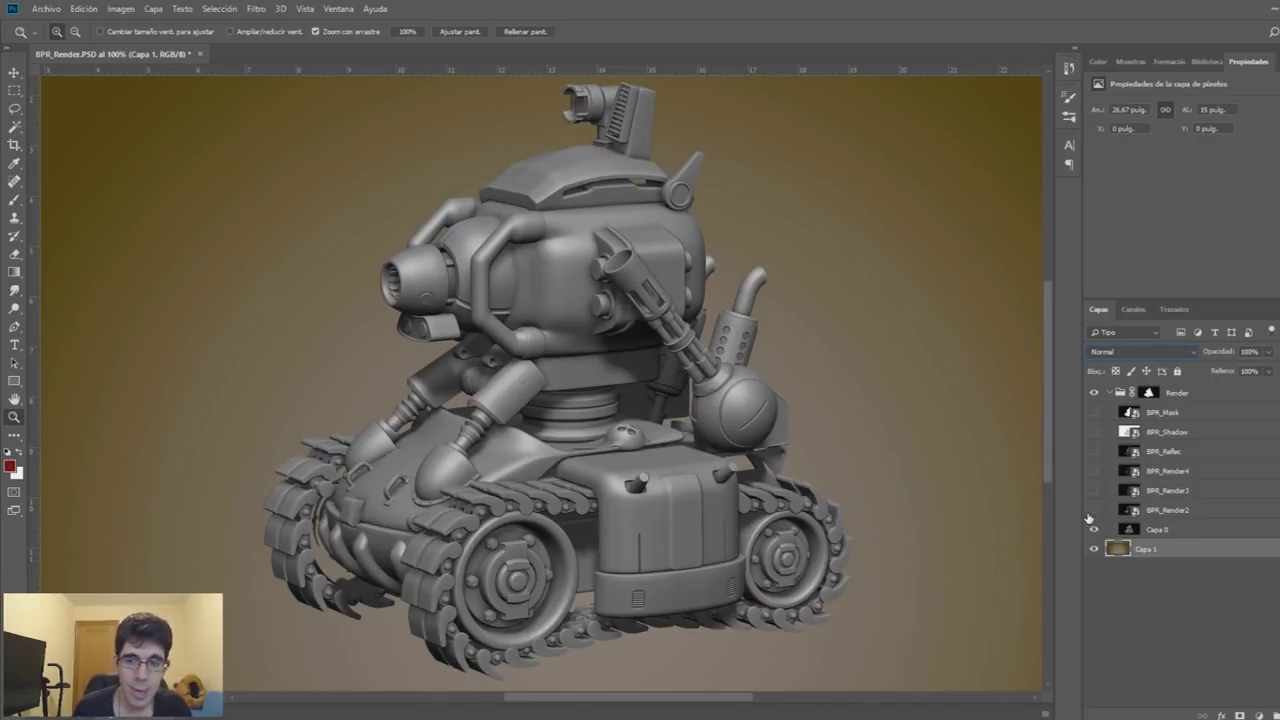
pyautogui.click(1092, 511)
pyautogui.click(1093, 510)
# Set BPR_Render2's blend mode to Sobreexponer color (Color Dodge)
pyautogui.click(1093, 510)
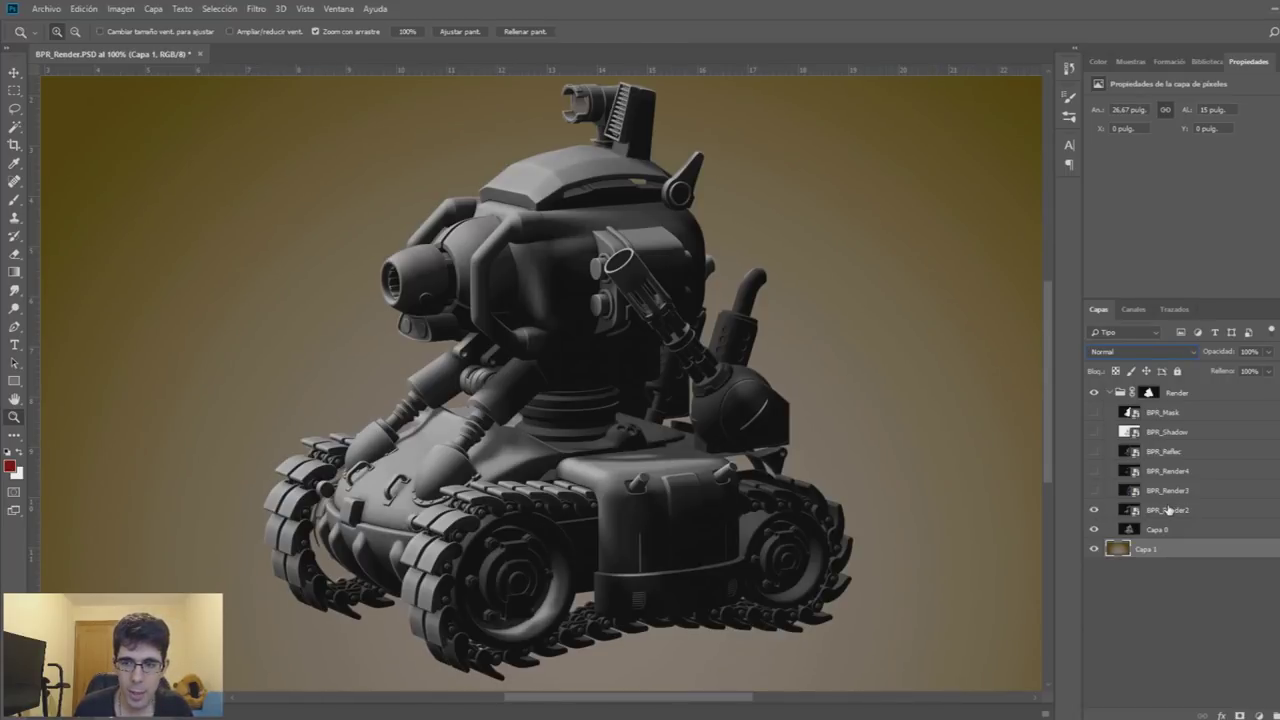
pyautogui.click(1168, 510)
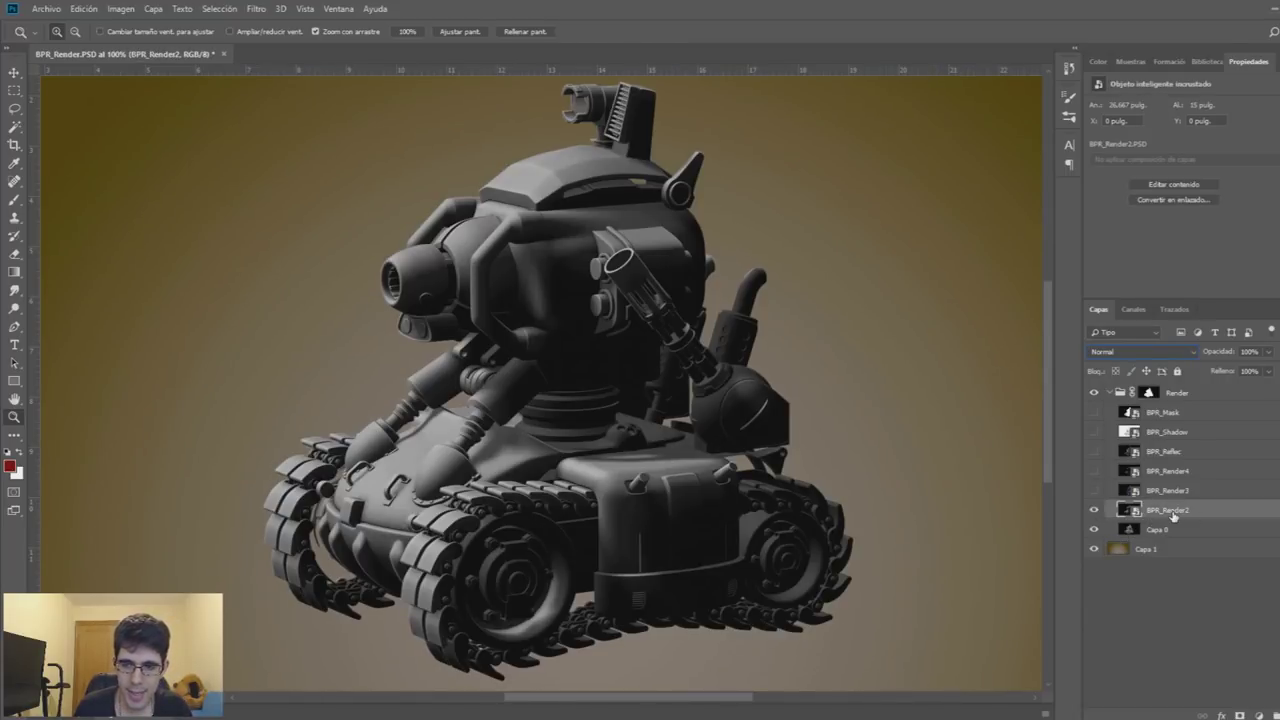
pyautogui.click(1137, 352)
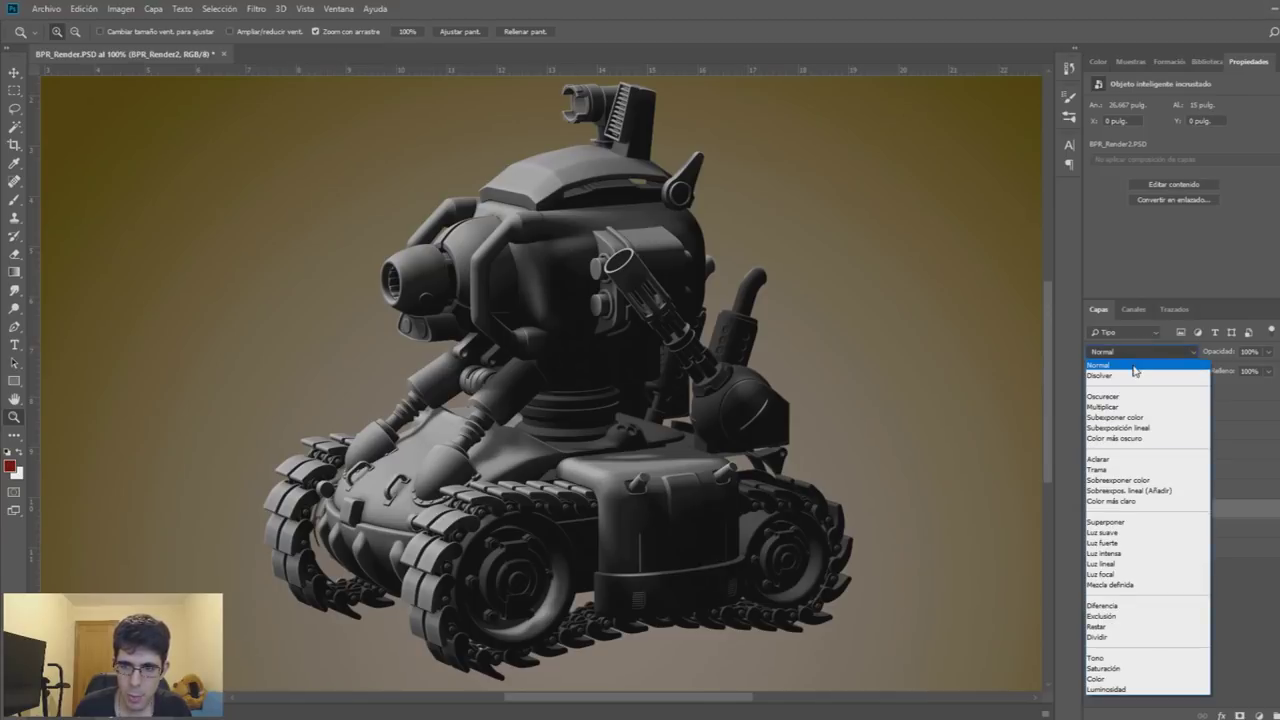
pyautogui.click(1134, 406)
pyautogui.scroll(-1, 1140, 352)
pyautogui.scroll(-1, 1140, 352)
pyautogui.scroll(-1, 1140, 352)
pyautogui.scroll(-1, 1140, 352)
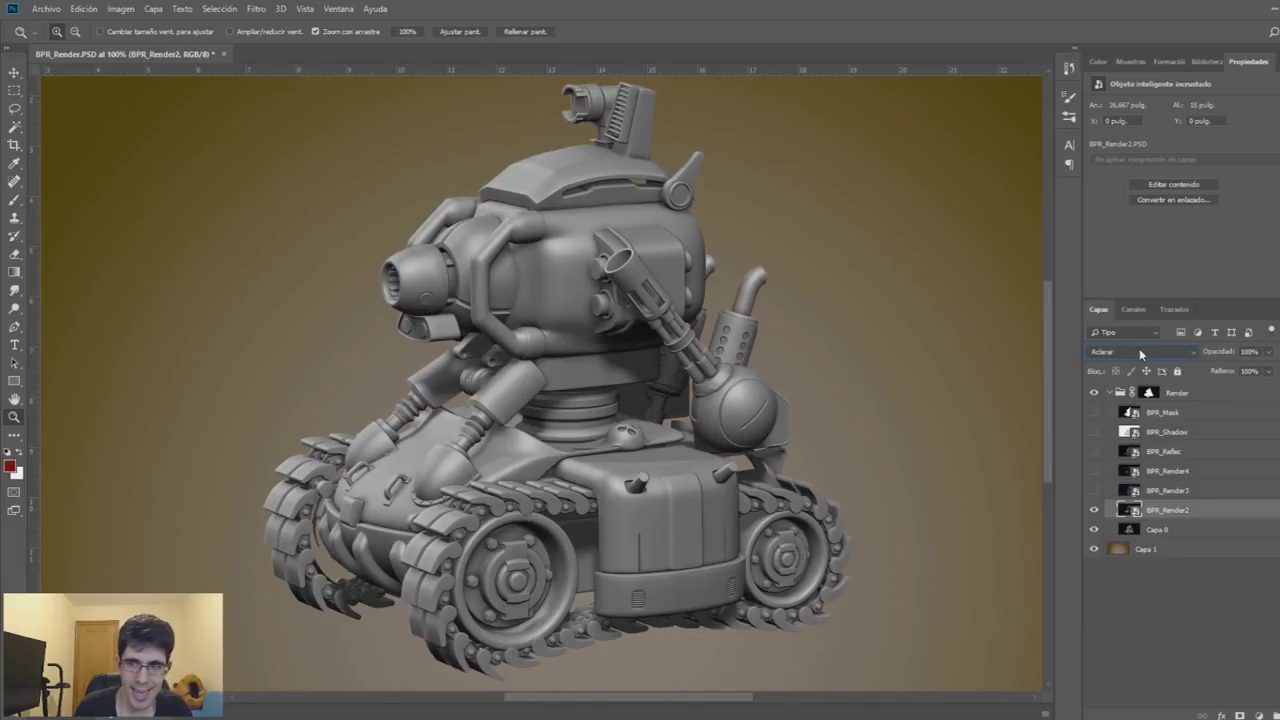
pyautogui.scroll(-1, 1140, 353)
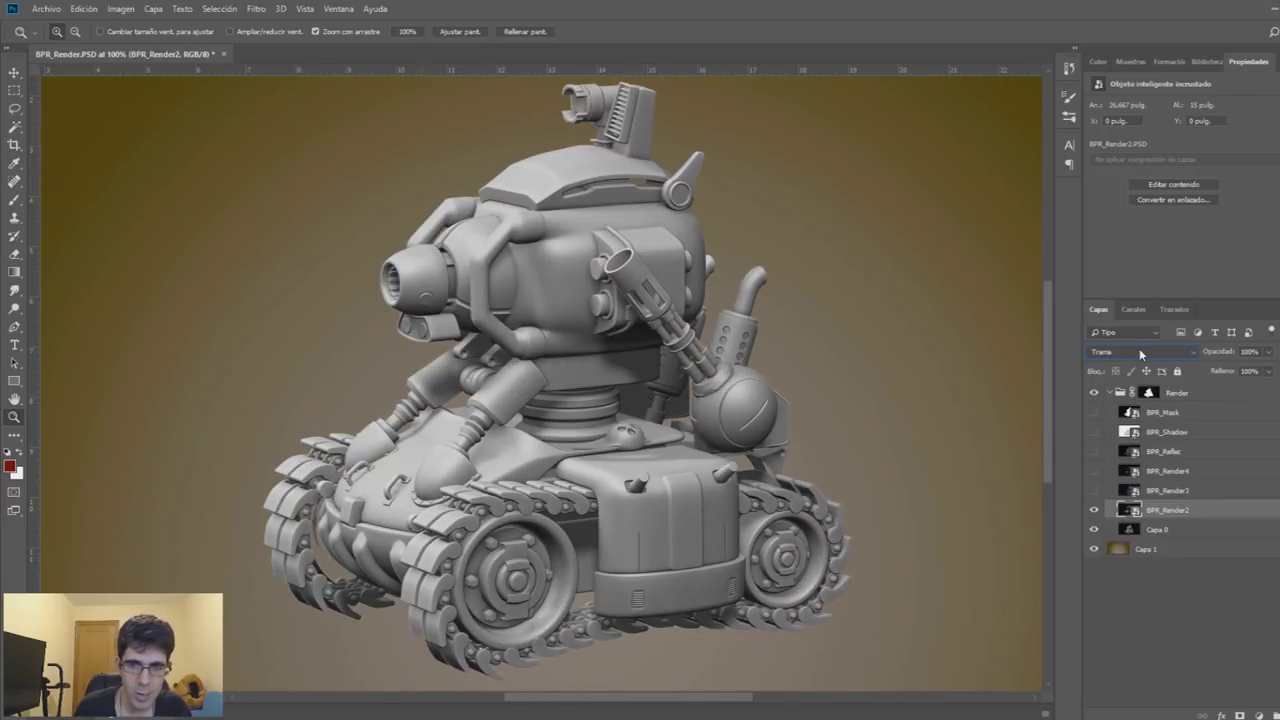
pyautogui.scroll(-1, 1140, 353)
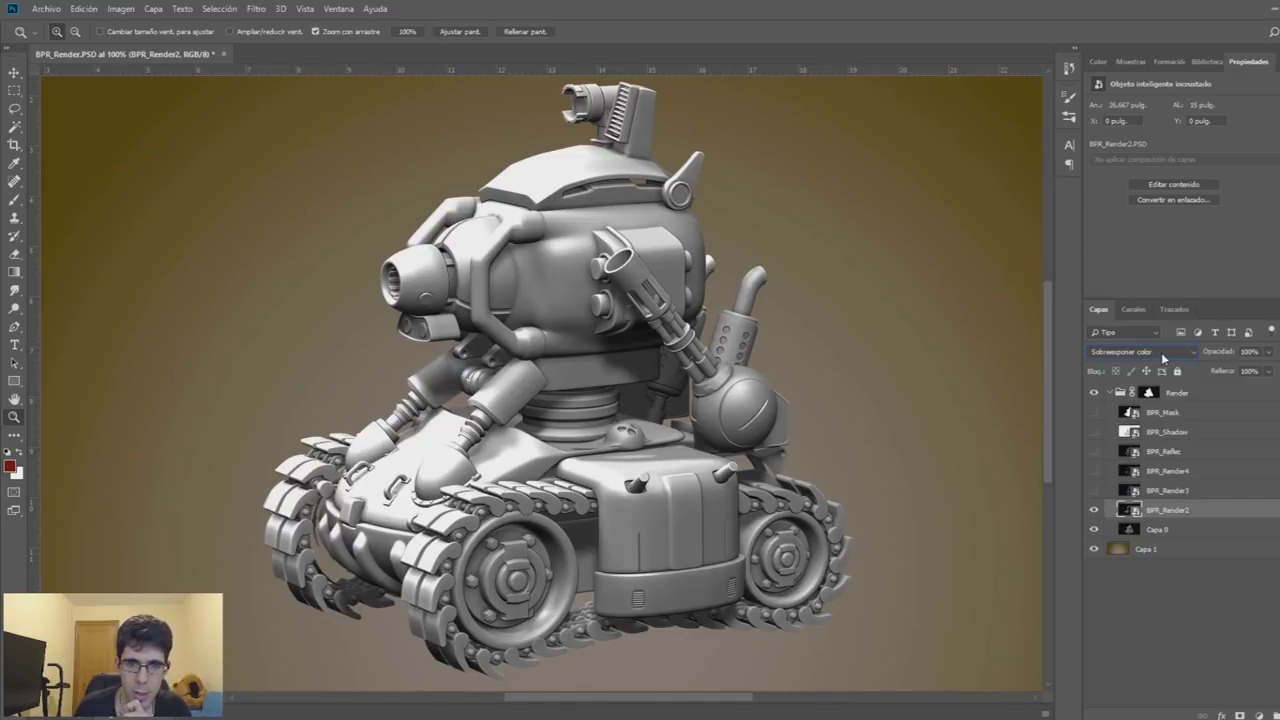
pyautogui.scroll(-1, 1163, 358)
pyautogui.scroll(3, 1163, 358)
pyautogui.scroll(-1, 1163, 358)
pyautogui.scroll(-1, 1163, 358)
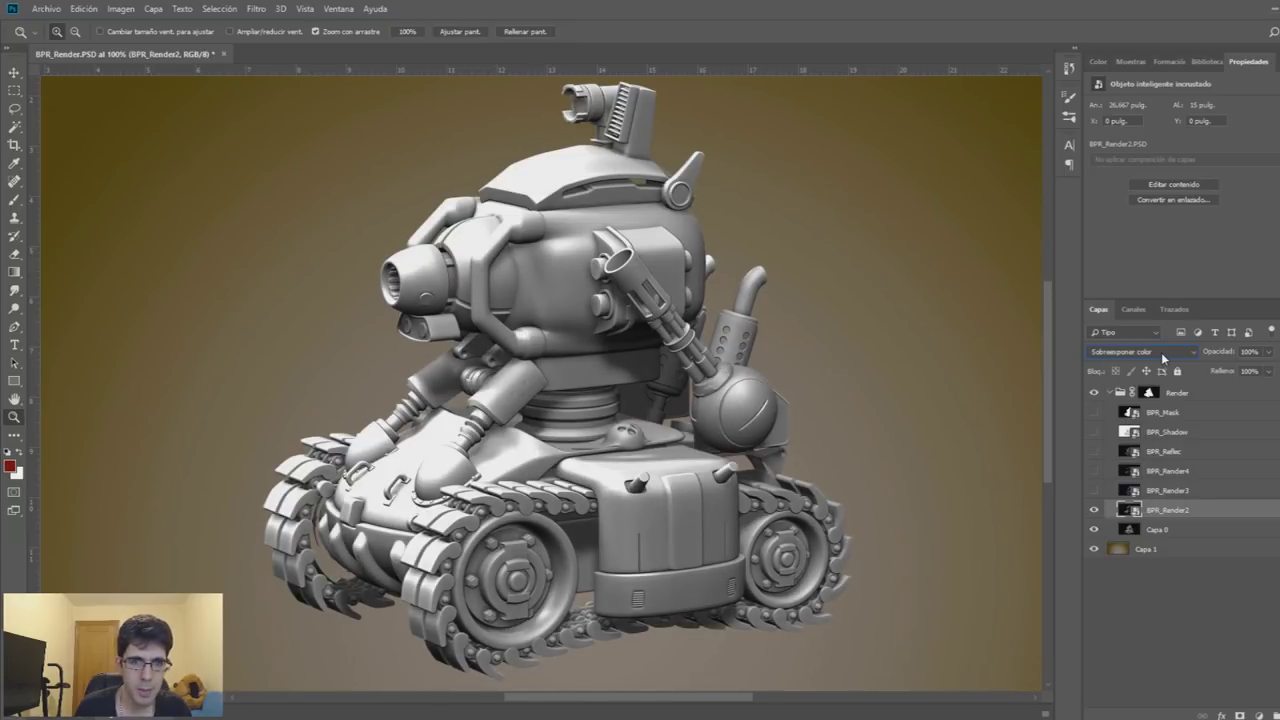
# Toggle BPR_Render2 on and off to judge the Color Dodge effect
pyautogui.click(1095, 511)
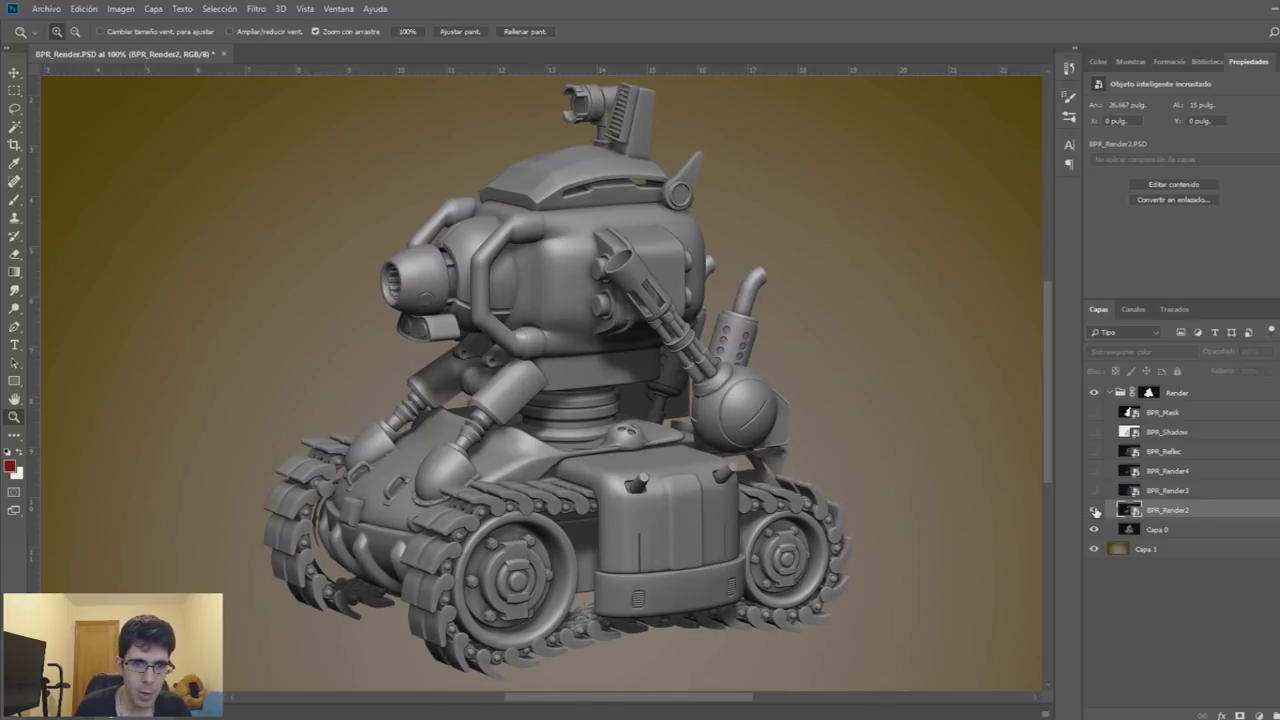
pyautogui.click(1095, 511)
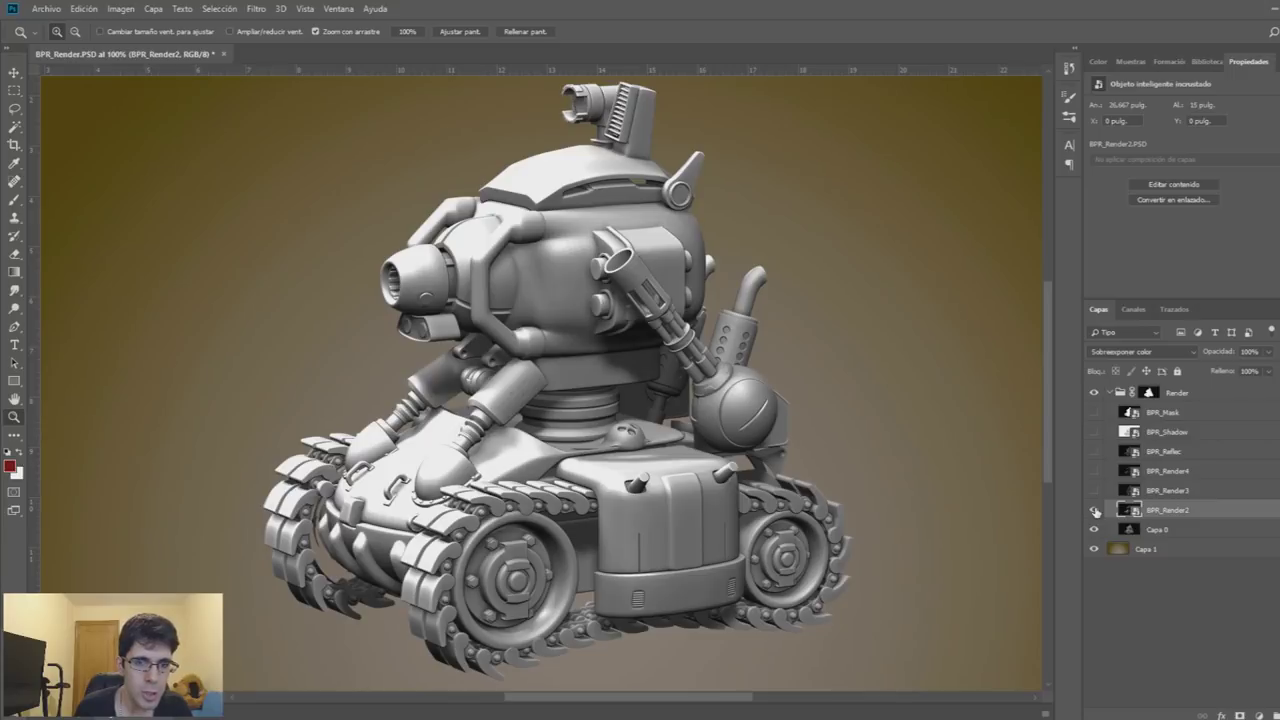
pyautogui.click(1094, 512)
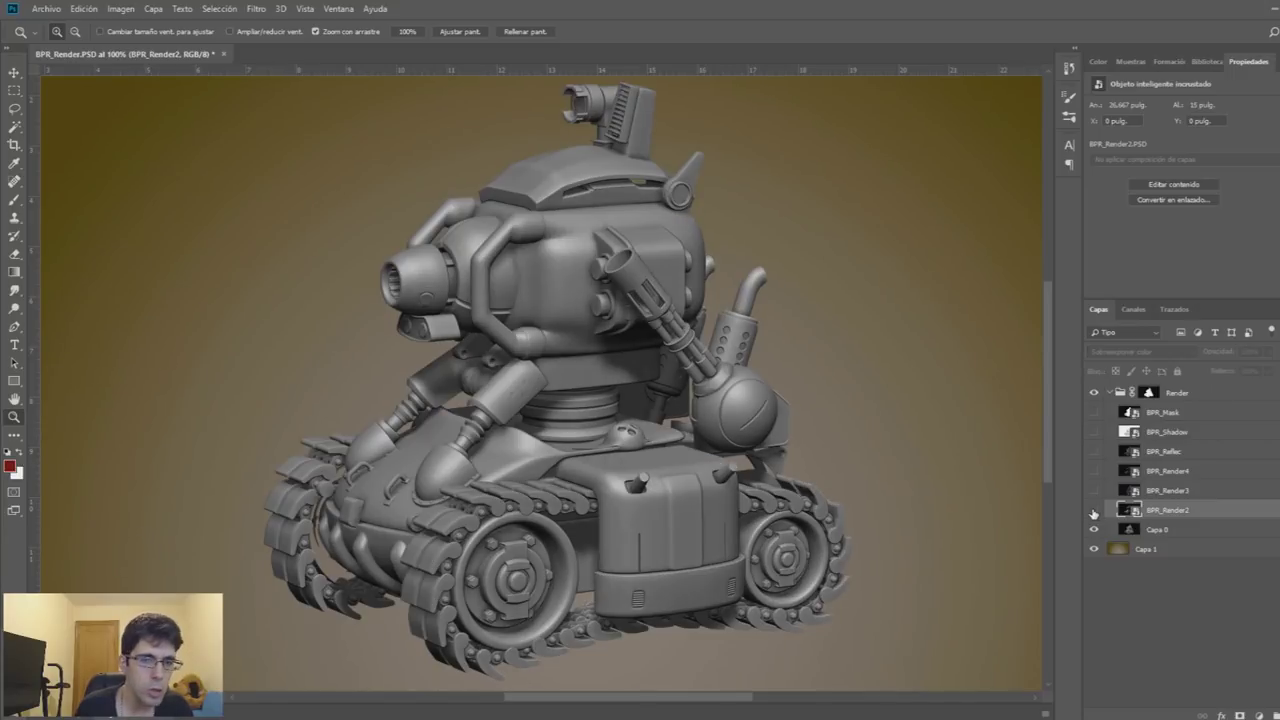
pyautogui.click(1094, 512)
pyautogui.click(1094, 512)
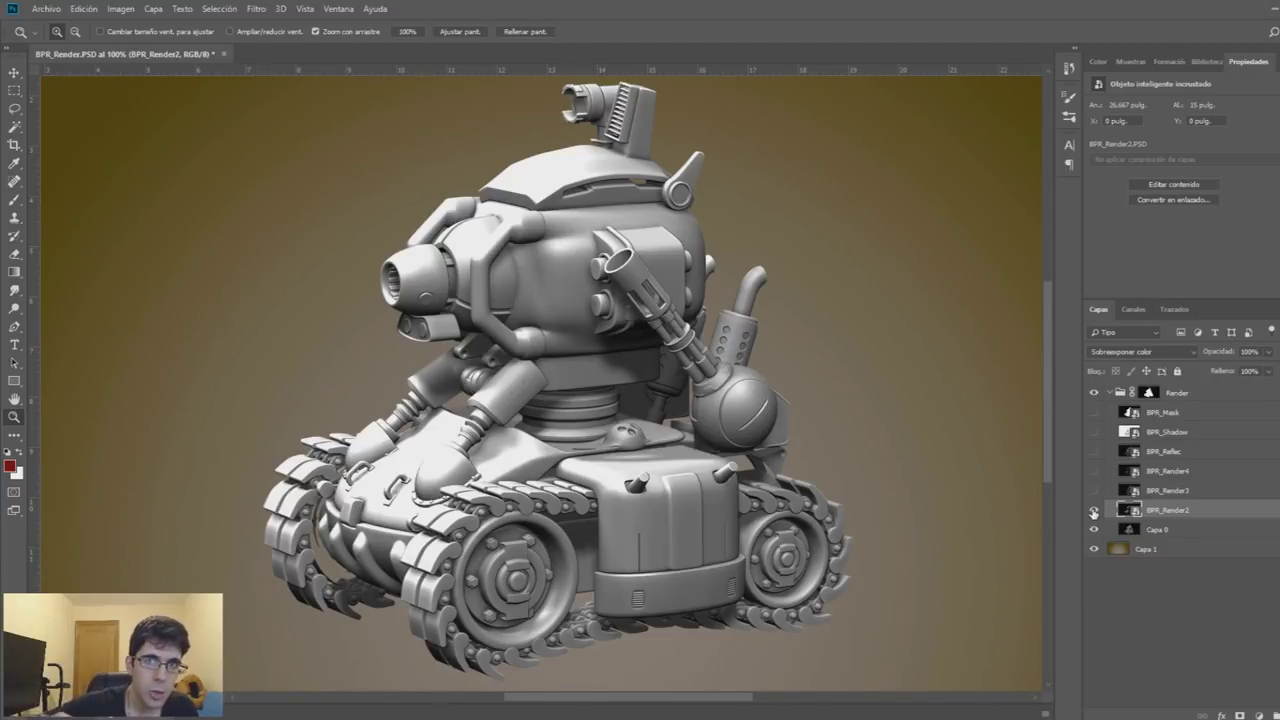
pyautogui.click(1094, 512)
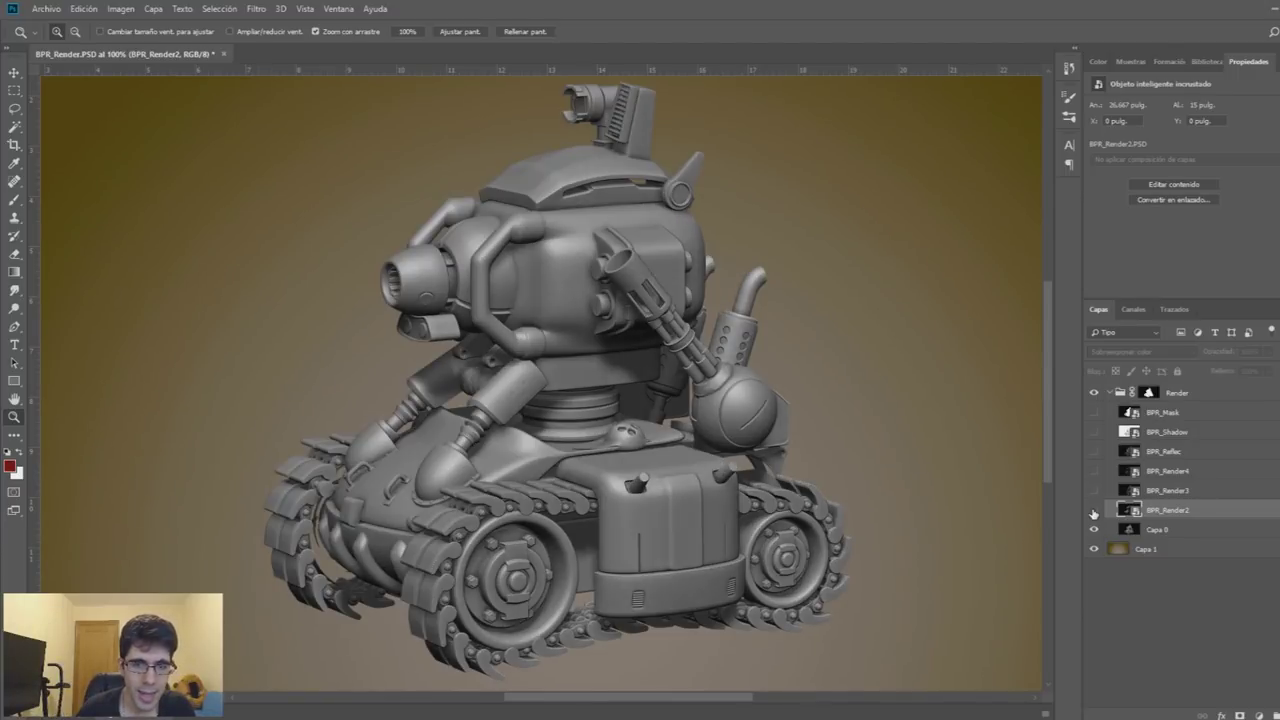
pyautogui.click(1094, 512)
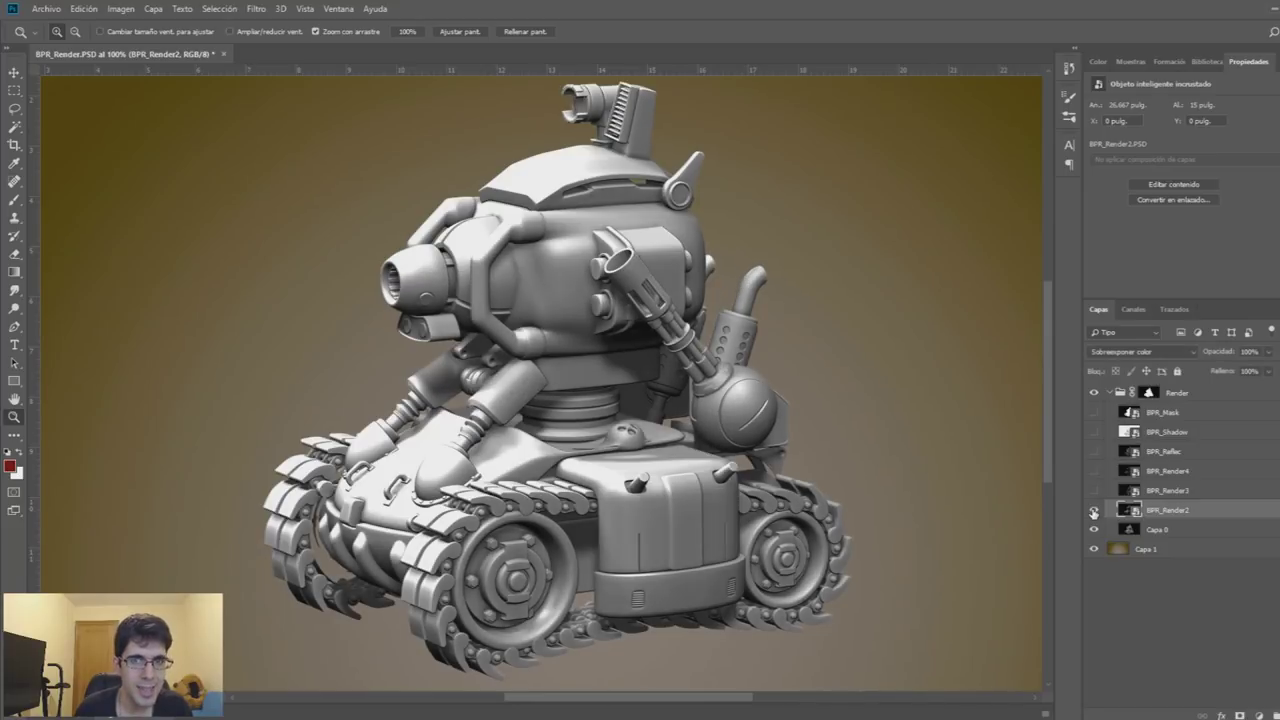
pyautogui.click(1094, 512)
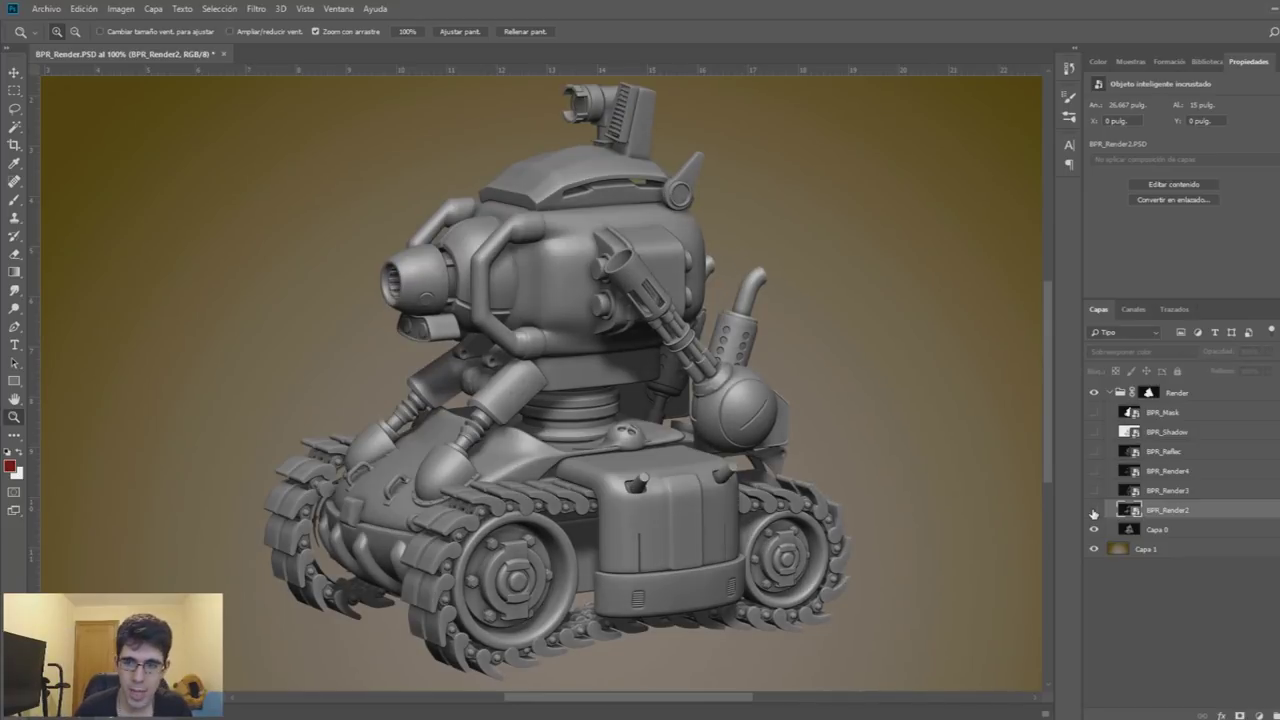
pyautogui.click(1094, 512)
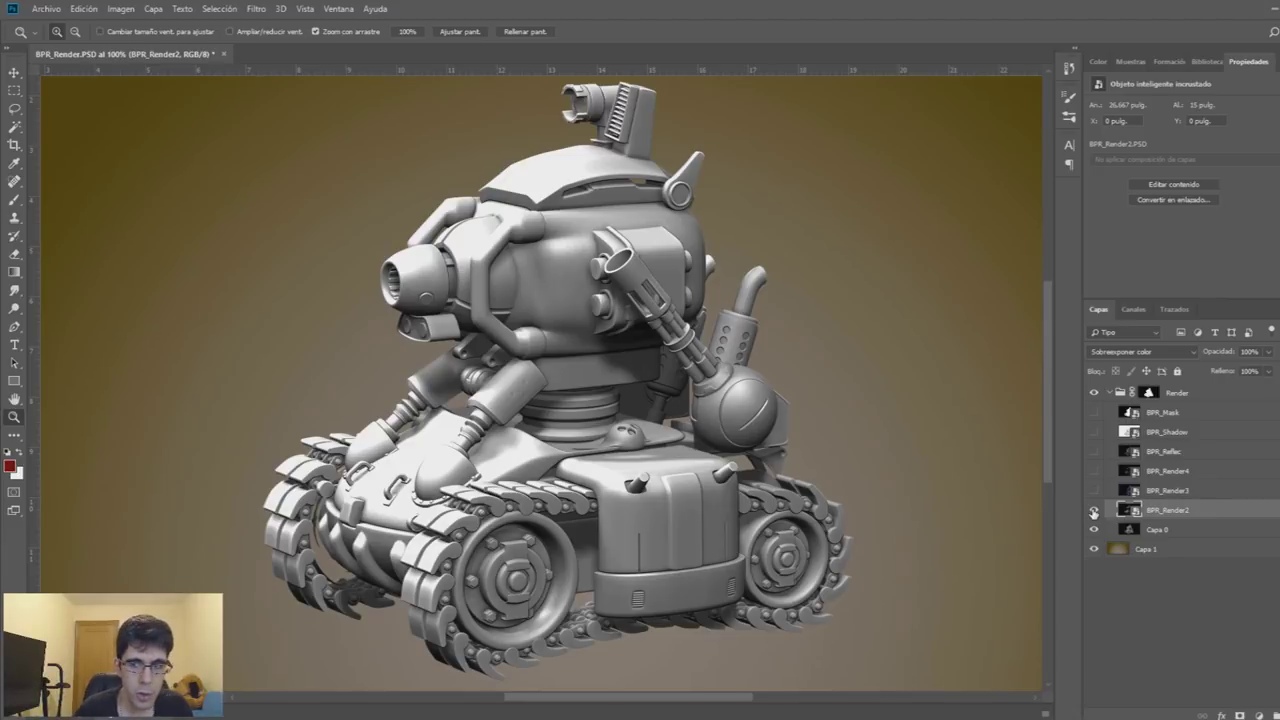
# Lower BPR_Render2's opacity to 76%
pyautogui.click(1269, 352)
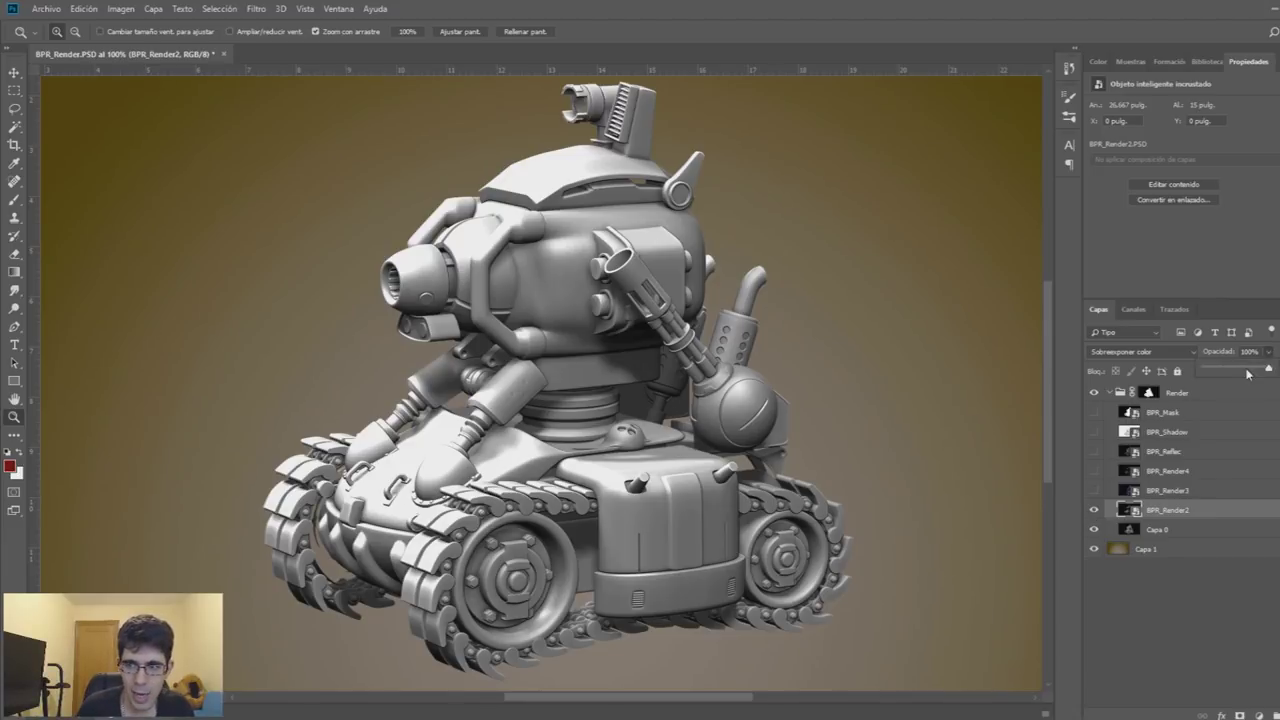
pyautogui.moveTo(1277, 372)
pyautogui.mouseDown()
pyautogui.moveTo(1212, 372)
pyautogui.moveTo(1264, 372)
pyautogui.moveTo(1228, 372)
pyautogui.moveTo(1246, 376)
pyautogui.mouseUp()
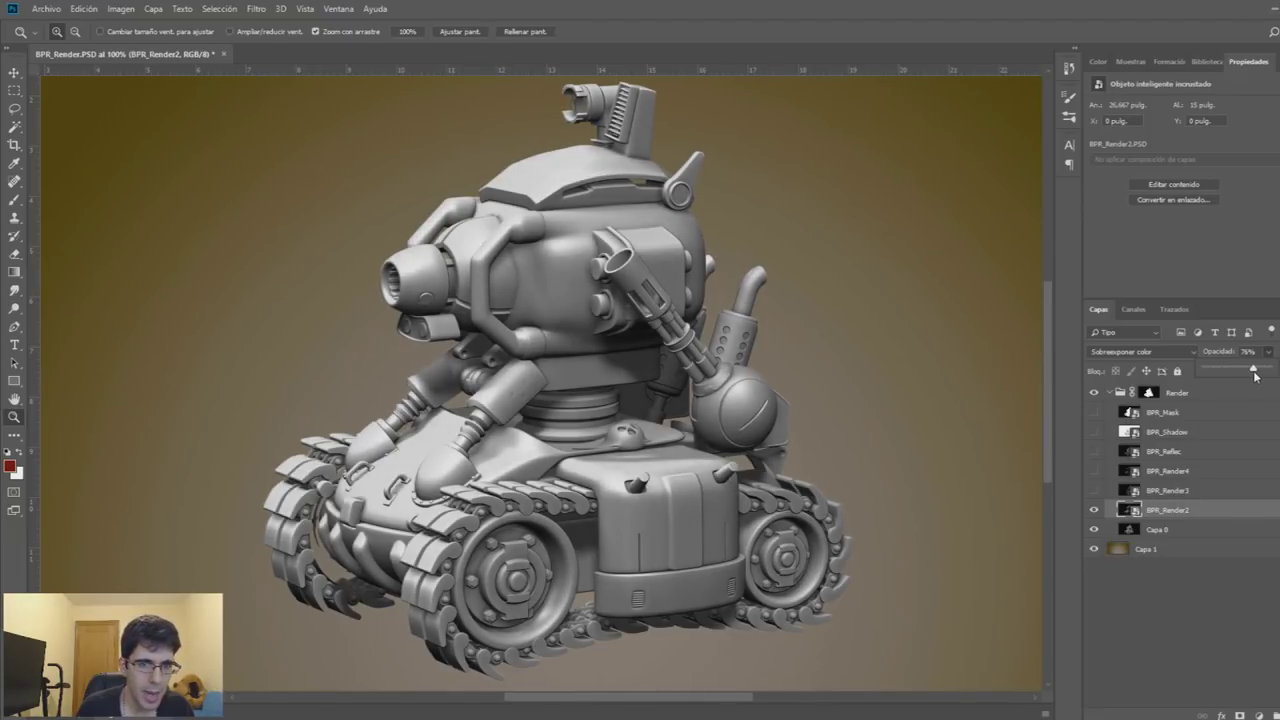
pyautogui.moveTo(1256, 376); pyautogui.dragTo(1254, 372)
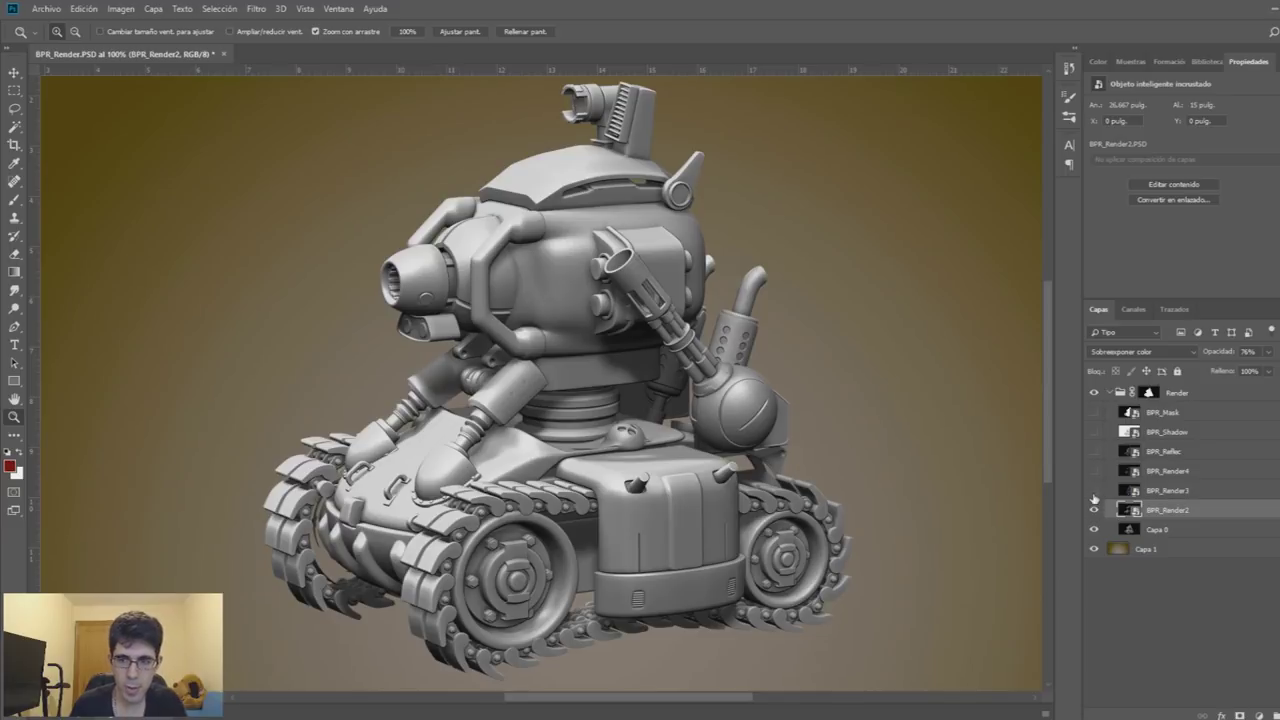
pyautogui.click(1094, 491)
pyautogui.click(1168, 491)
# Blend BPR_Render3 in Aclarar (Lighten) mode at 75% opacity
pyautogui.click(1132, 351)
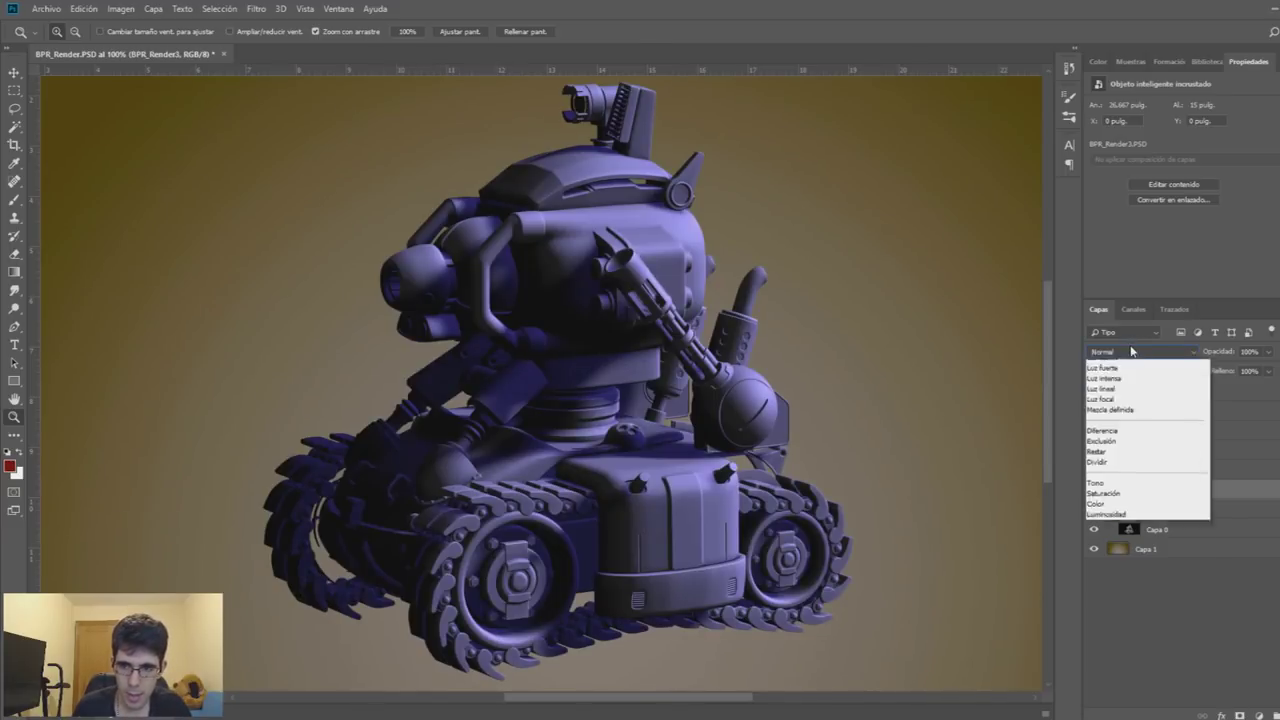
pyautogui.scroll(-2, 1132, 352)
pyautogui.scroll(-2, 1132, 352)
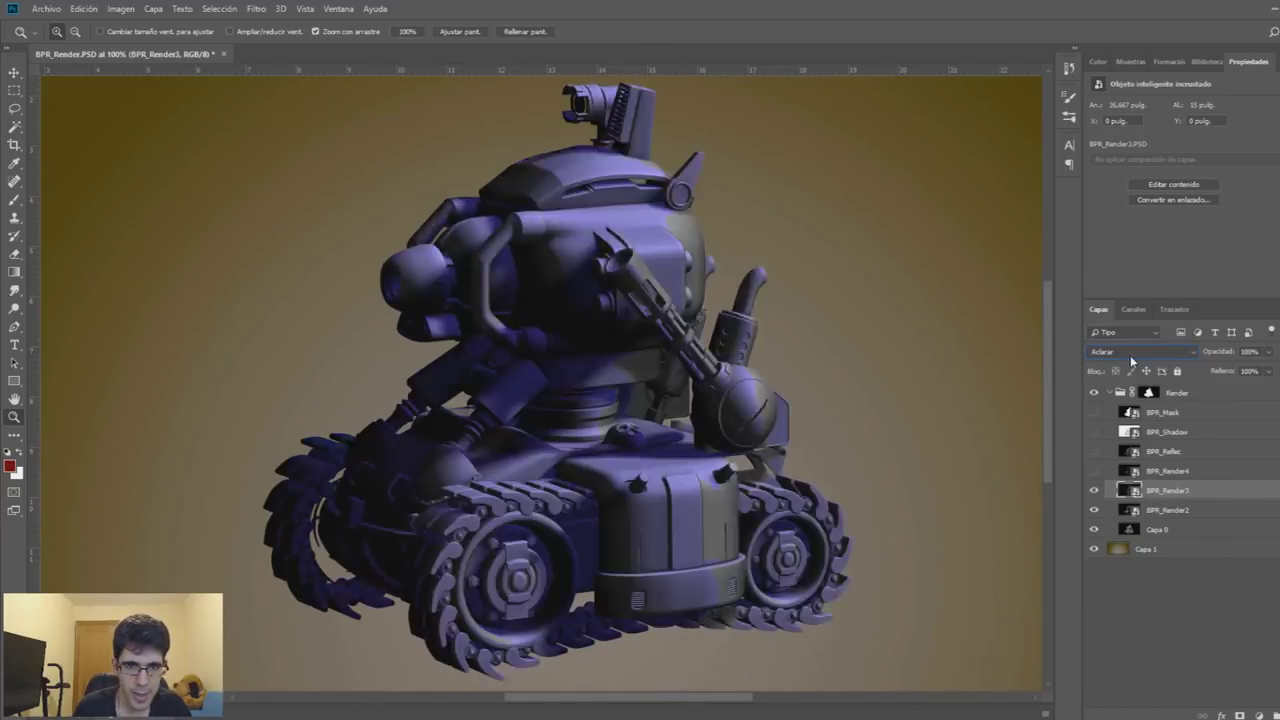
pyautogui.scroll(-1, 1132, 352)
pyautogui.scroll(-2, 1132, 352)
pyautogui.scroll(1, 1132, 360)
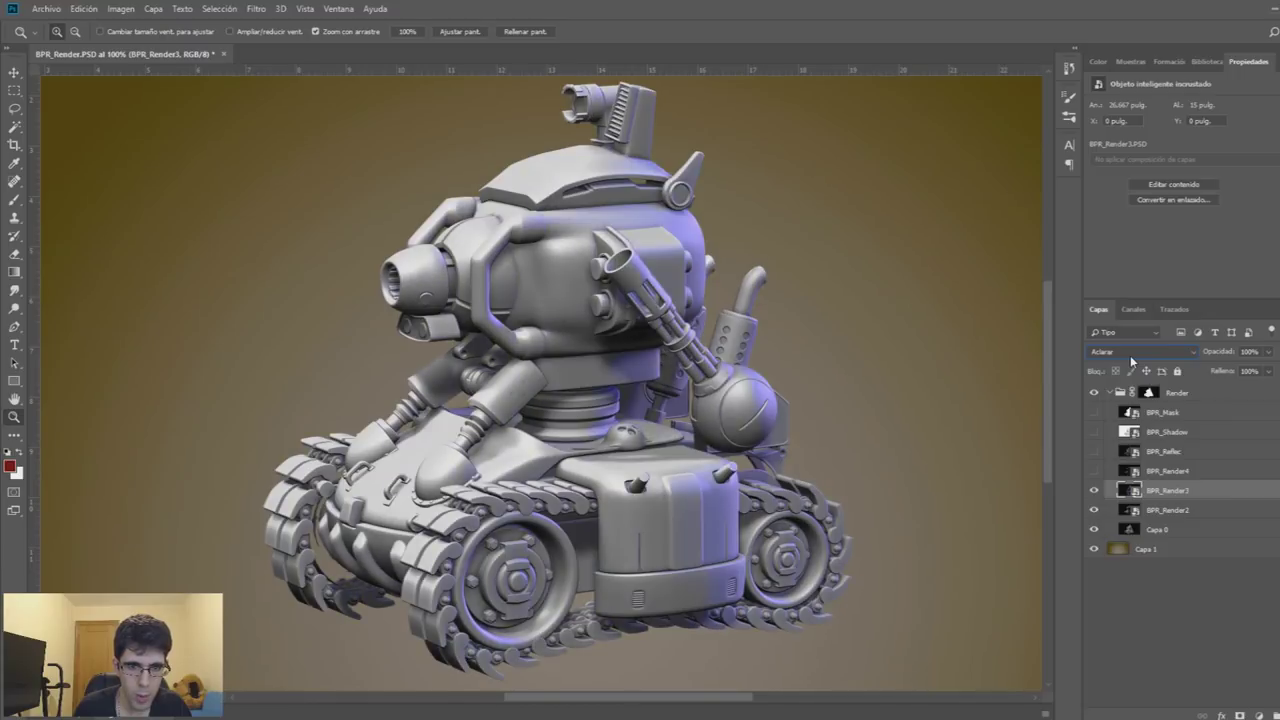
pyautogui.scroll(-1, 1132, 360)
pyautogui.scroll(1, 1132, 360)
pyautogui.scroll(1, 1132, 360)
pyautogui.scroll(-1, 1132, 360)
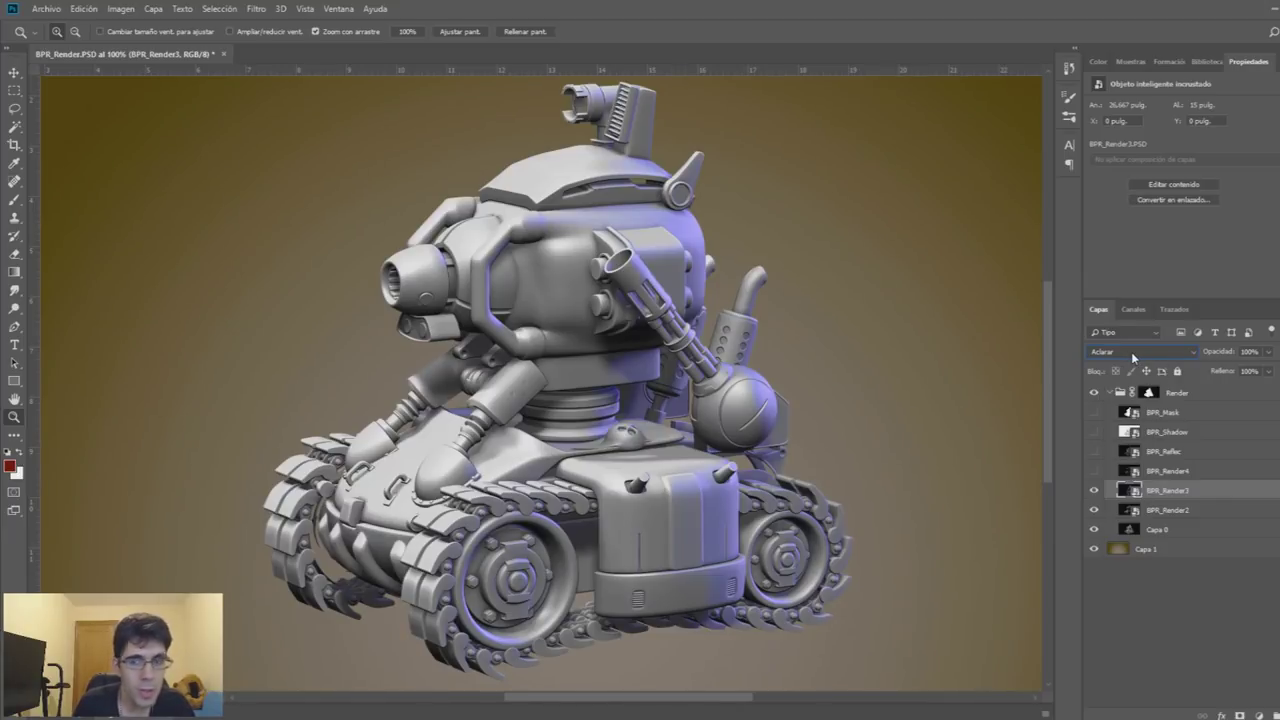
pyautogui.click(1267, 354)
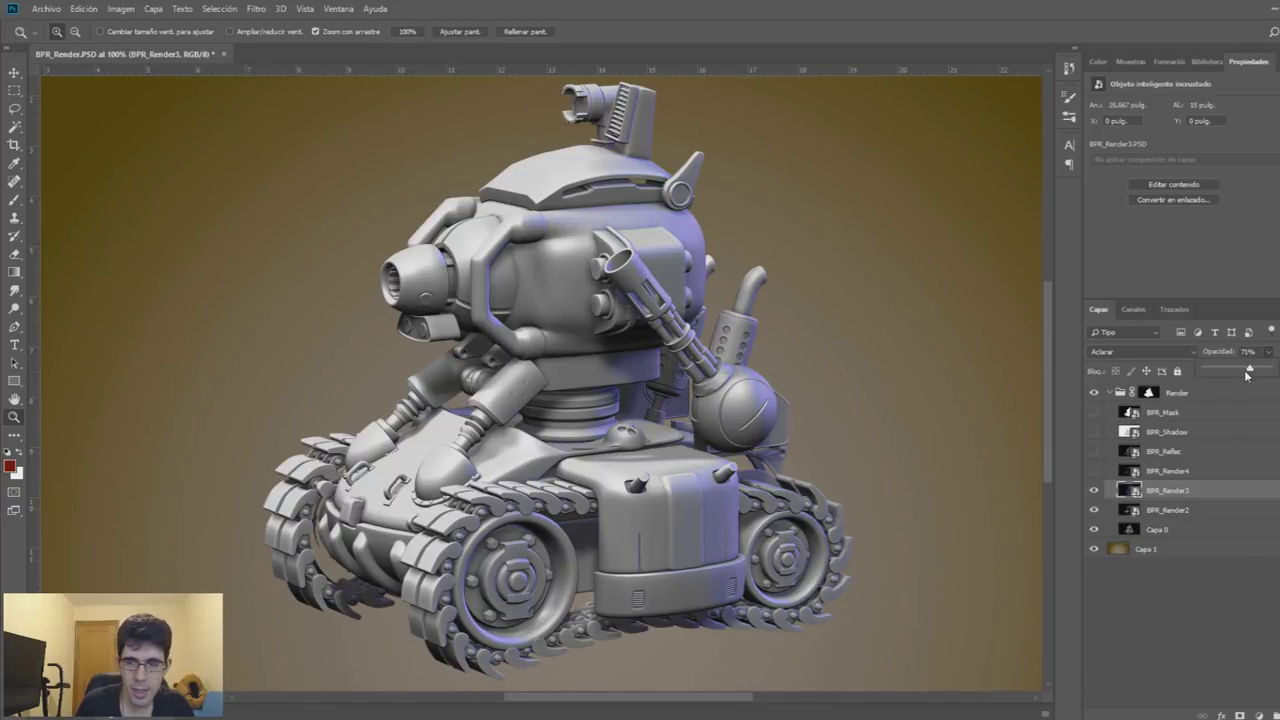
pyautogui.click(1150, 471)
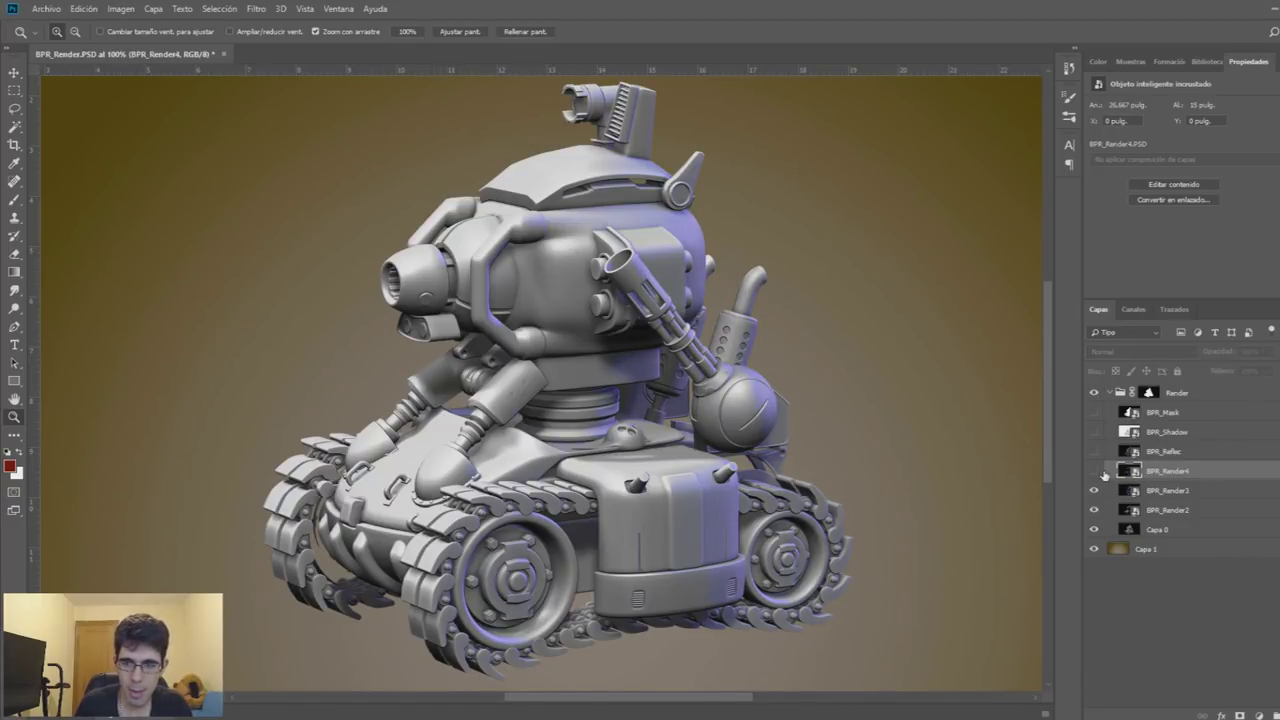
# Blend BPR_Render4 in Color más claro (Lighter Color) mode at 100% opacity
pyautogui.click(1093, 470)
pyautogui.click(1165, 352)
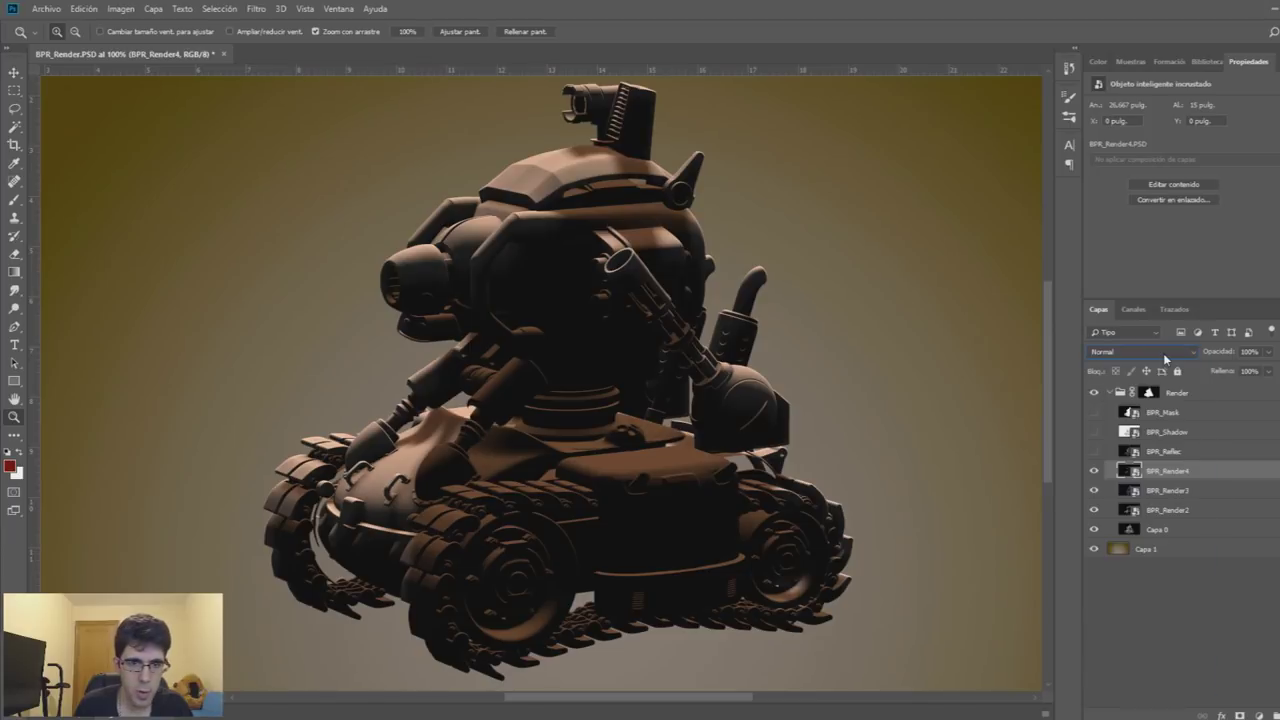
pyautogui.scroll(-5, 1165, 352)
pyautogui.scroll(-4, 1165, 352)
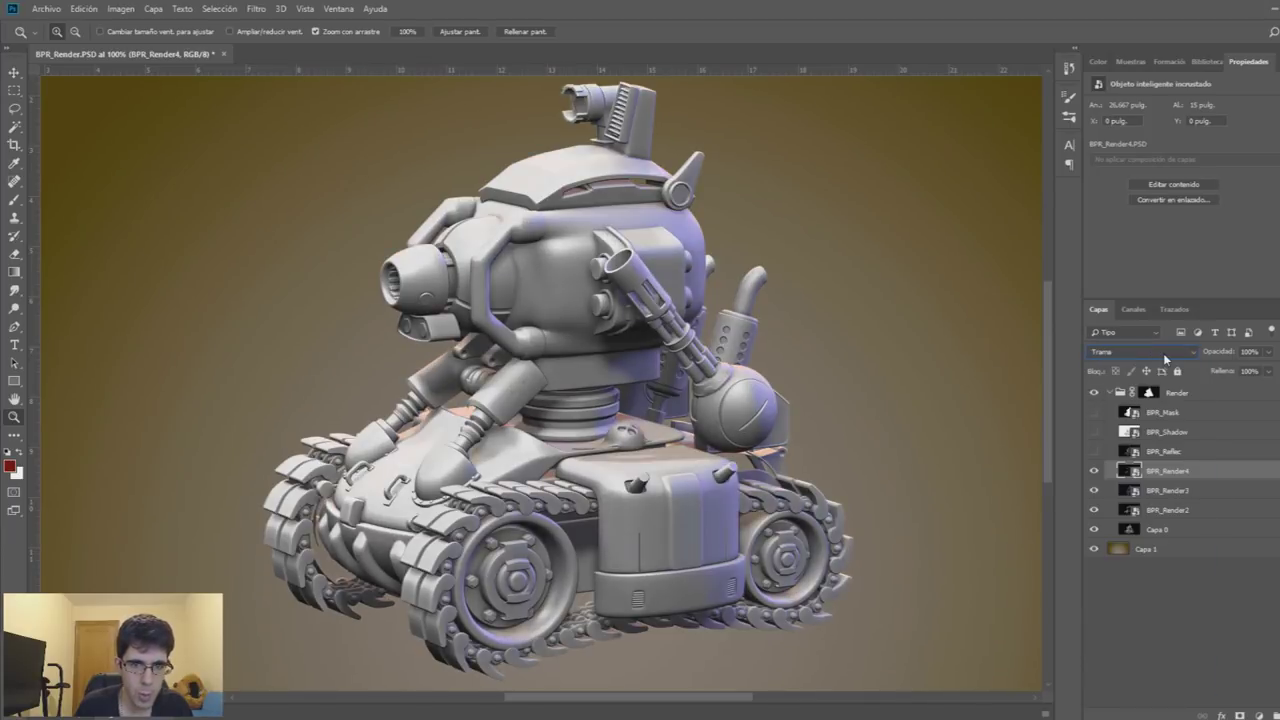
pyautogui.scroll(-2, 1165, 352)
pyautogui.scroll(2, 1165, 352)
pyautogui.scroll(1, 1165, 352)
pyautogui.scroll(1, 1165, 352)
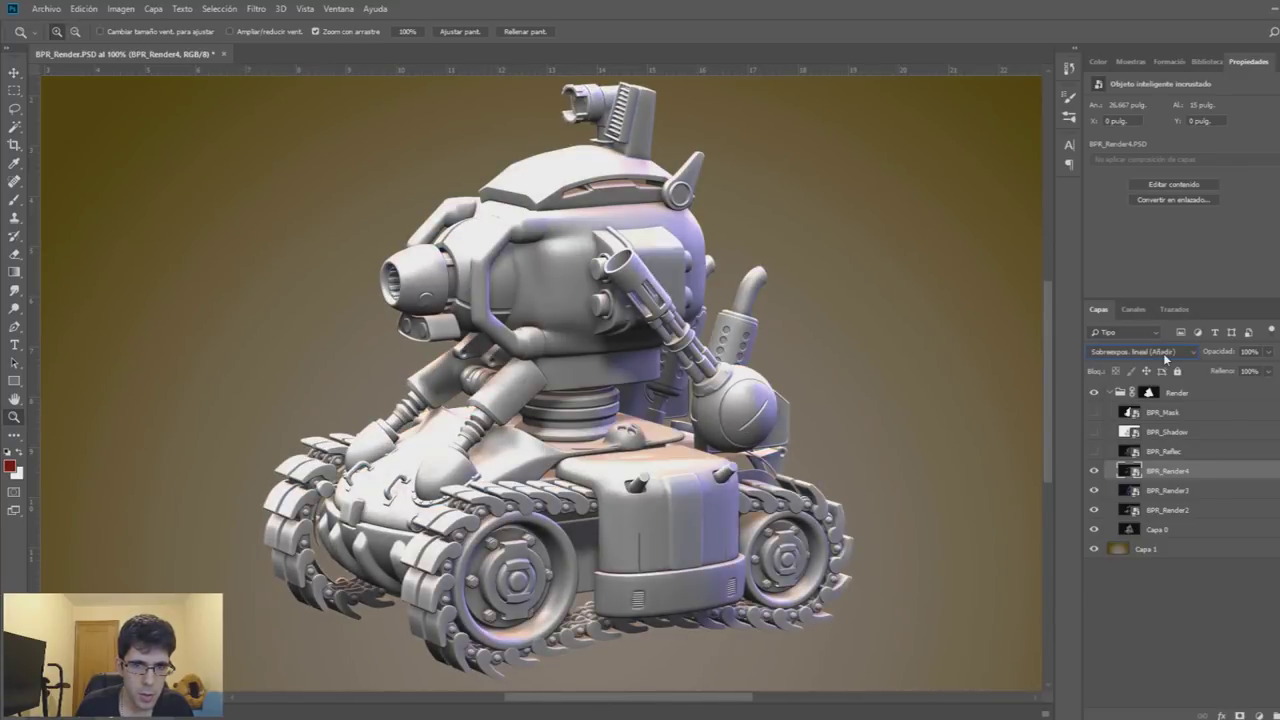
pyautogui.scroll(-1, 1165, 352)
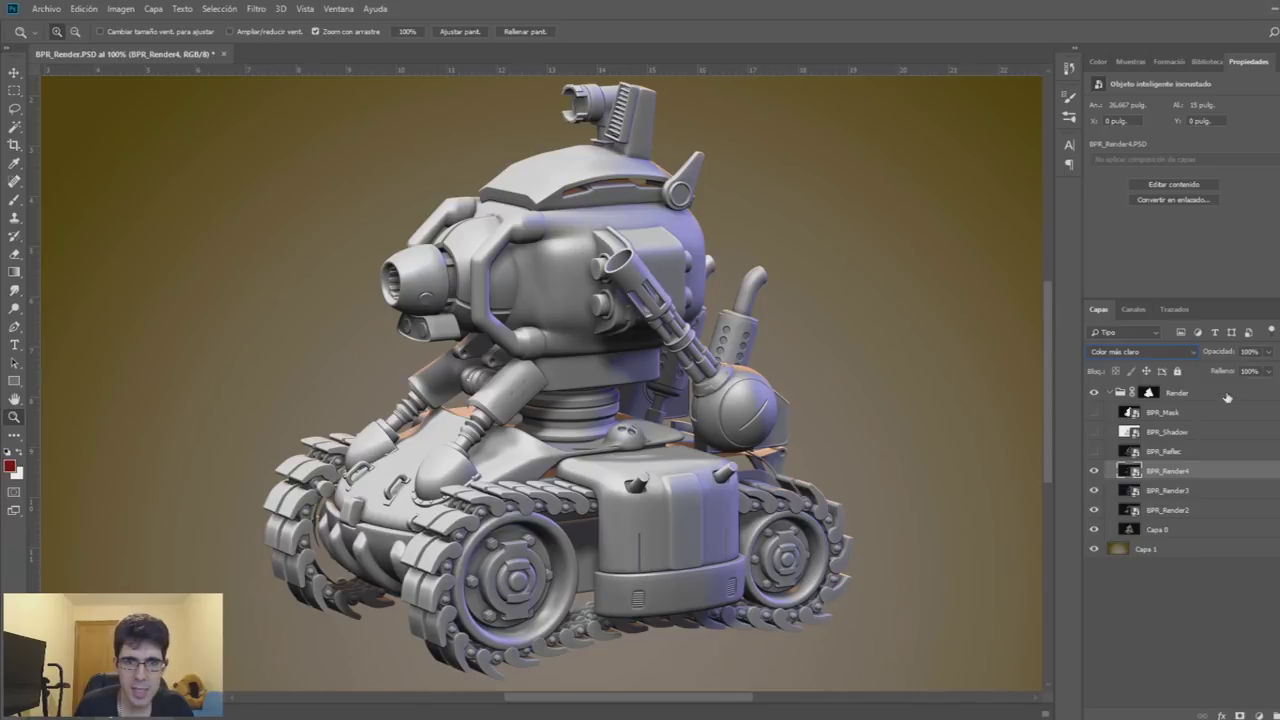
pyautogui.click(1167, 452)
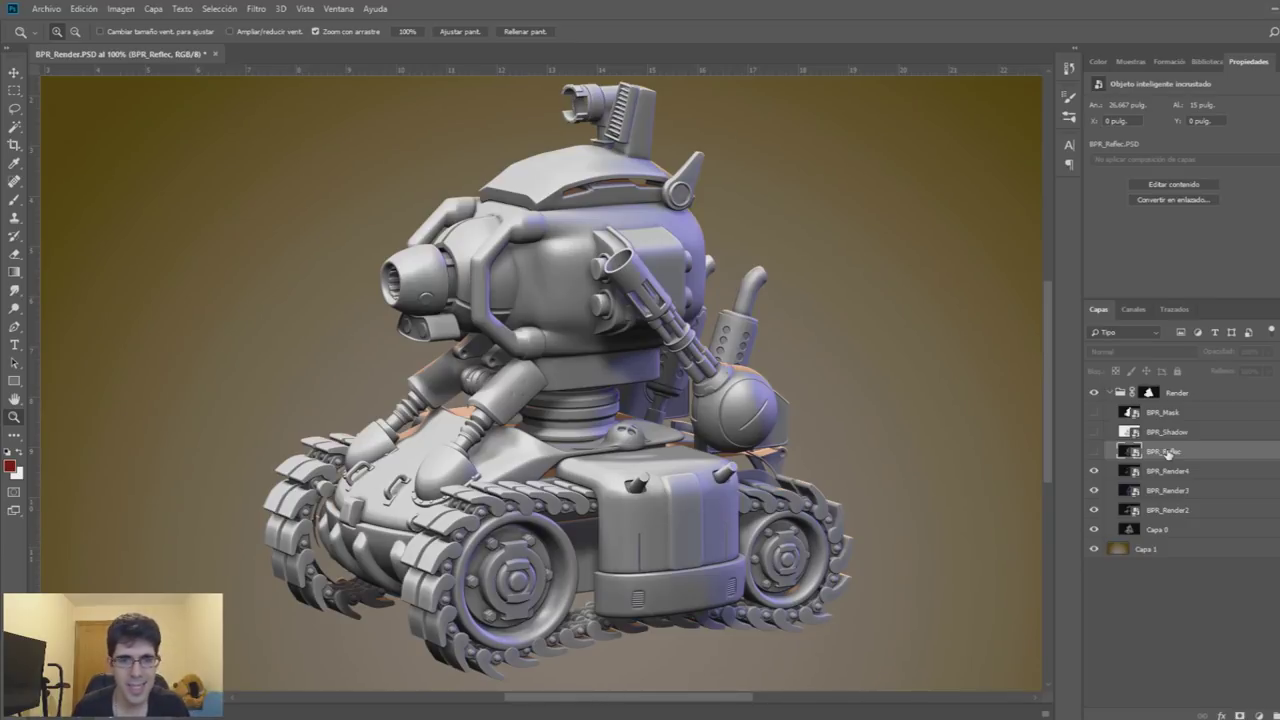
# Turn on BPR_Reflec and set its blend mode to Sobreexponer color (Color Dodge)
pyautogui.click(1093, 451)
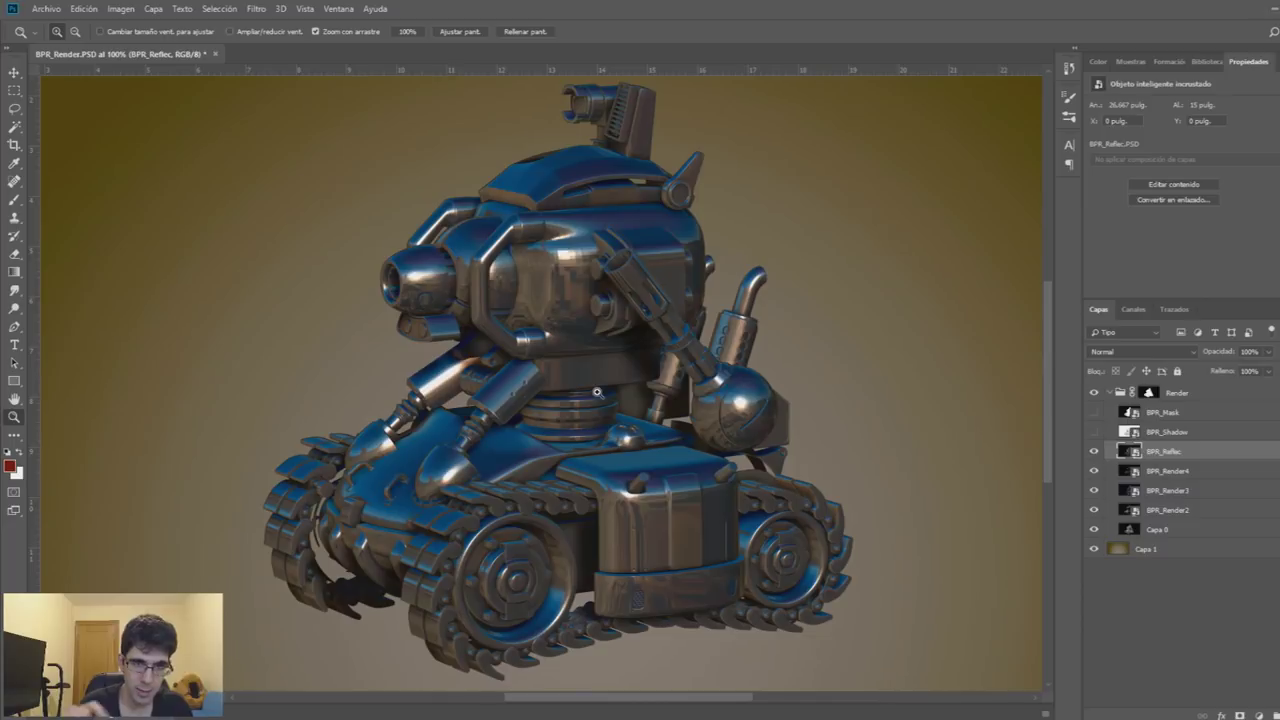
pyautogui.click(1132, 351)
pyautogui.scroll(-2, 1132, 351)
pyautogui.scroll(-4, 1132, 351)
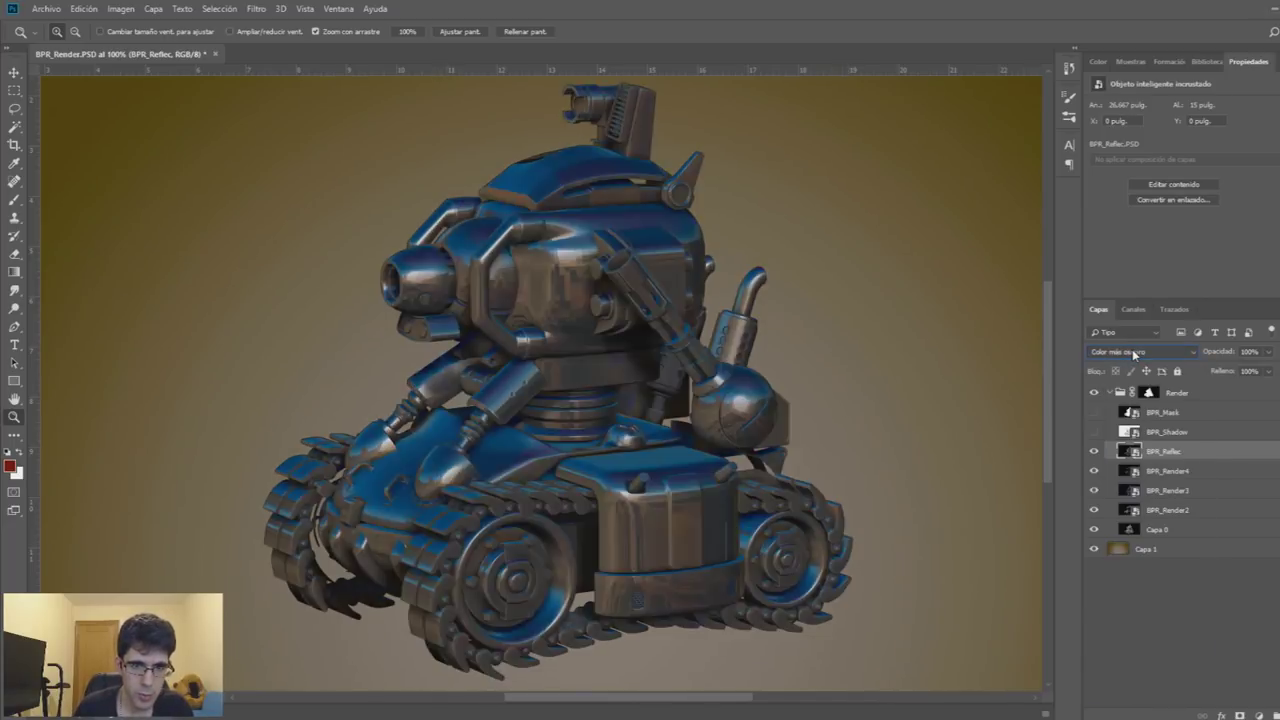
pyautogui.scroll(-3, 1132, 351)
pyautogui.scroll(-1, 1132, 351)
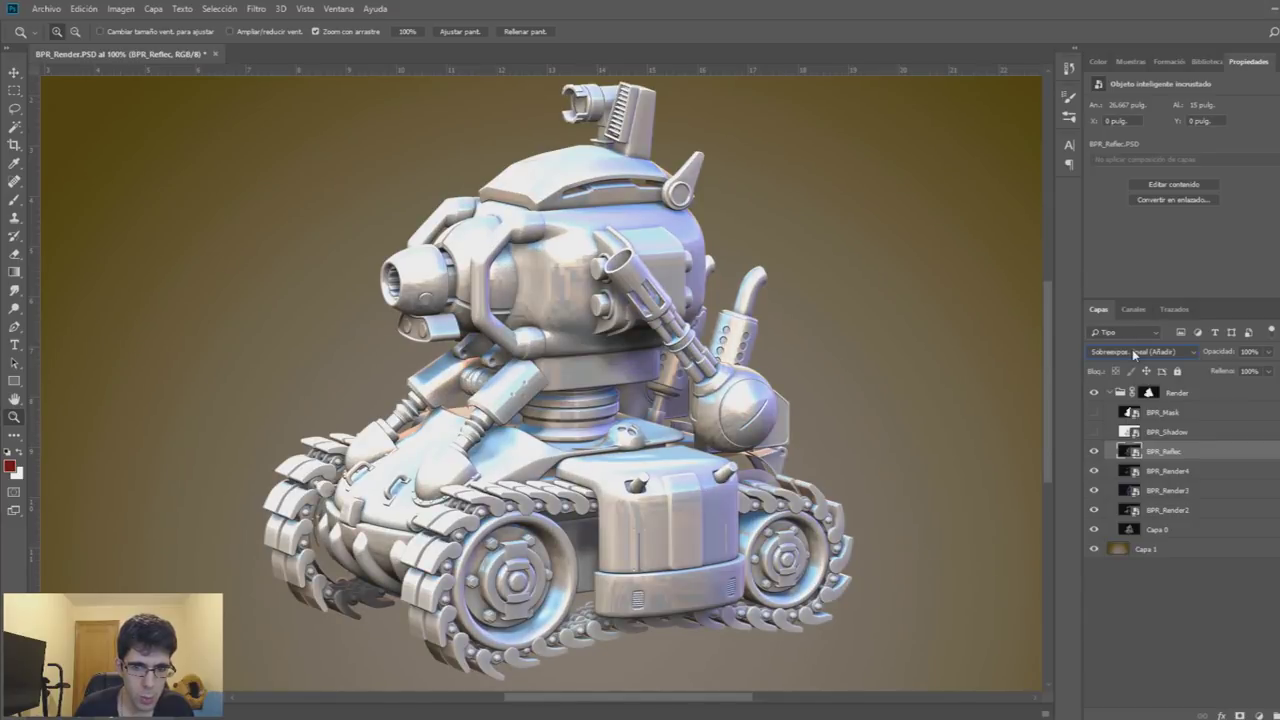
pyautogui.scroll(1, 1133, 354)
pyautogui.scroll(-1, 1133, 354)
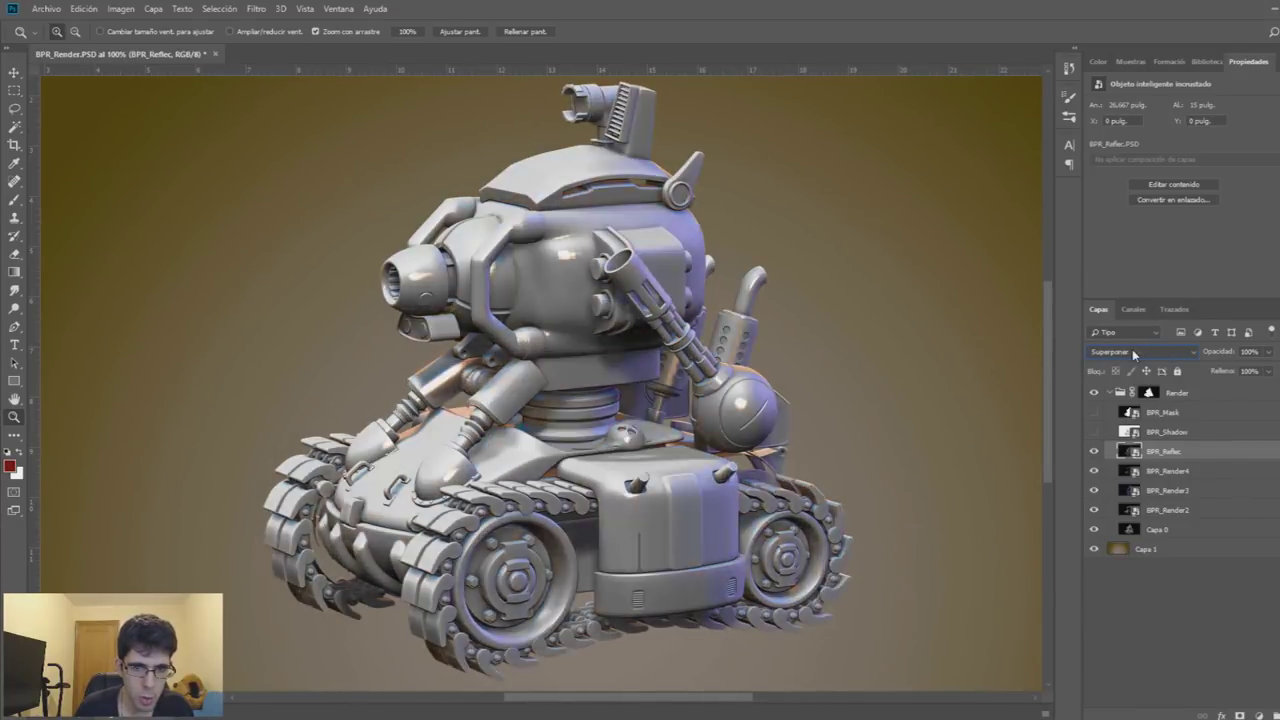
pyautogui.scroll(-2, 1133, 354)
pyautogui.scroll(-1, 1132, 351)
pyautogui.scroll(-1, 1132, 351)
pyautogui.scroll(-1, 1132, 351)
pyautogui.scroll(3, 1132, 351)
pyautogui.scroll(-2, 1132, 352)
pyautogui.scroll(-1, 1132, 352)
pyautogui.scroll(-1, 1132, 352)
pyautogui.scroll(1, 1132, 352)
pyautogui.scroll(-1, 1132, 352)
pyautogui.scroll(1, 1133, 354)
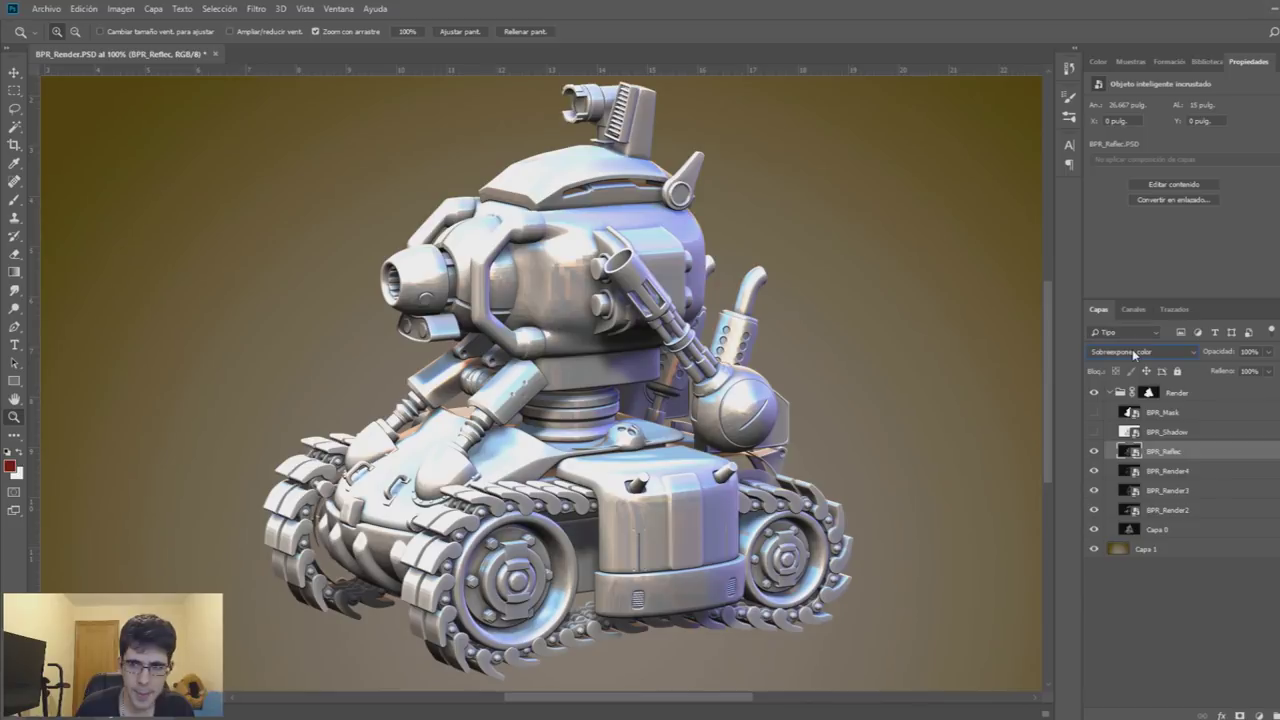
# Lower BPR_Reflec's opacity to 51%, compare it on and off, then show BPR_Shadow
pyautogui.click(1267, 356)
pyautogui.moveTo(1266, 370); pyautogui.dragTo(1237, 370)
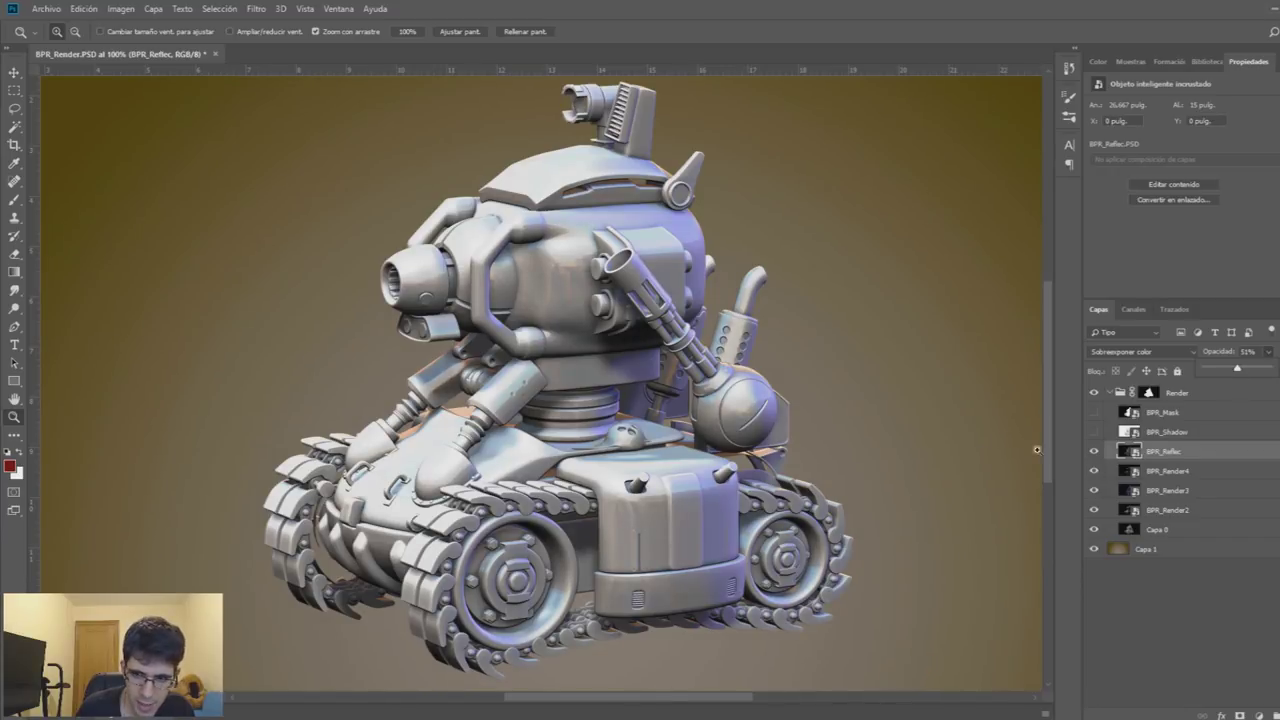
pyautogui.click(1093, 452)
pyautogui.click(1093, 452)
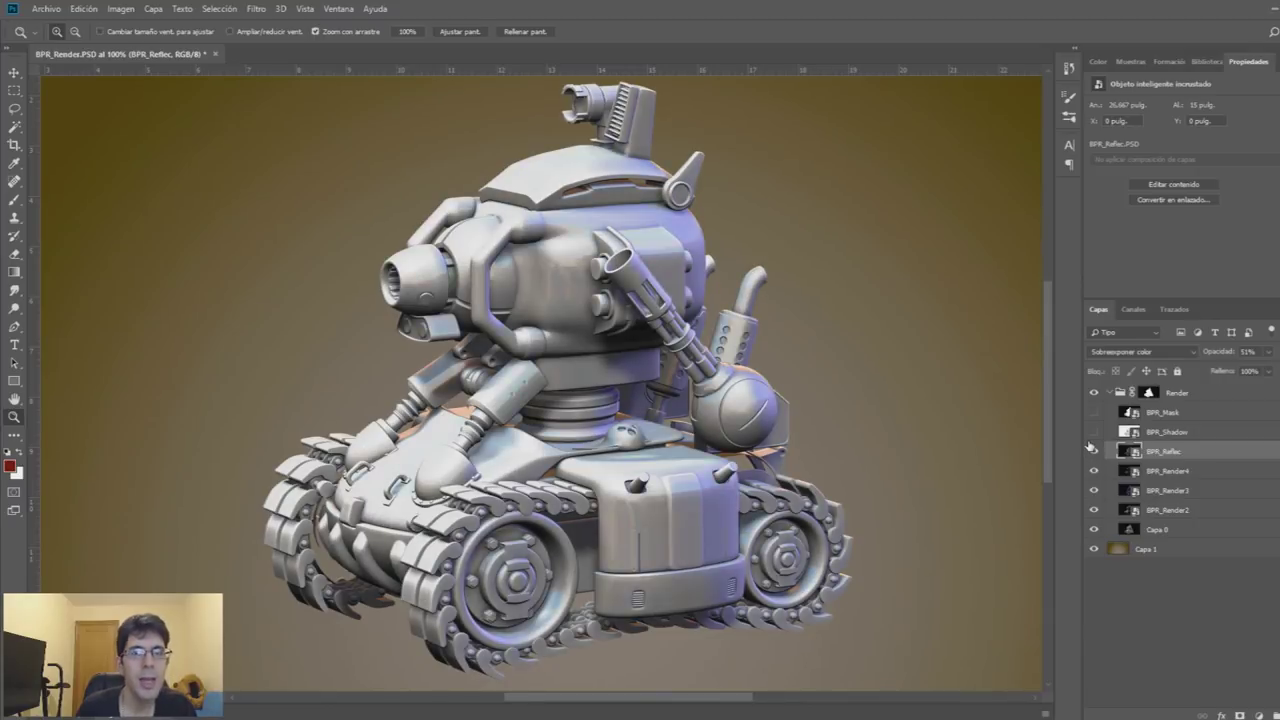
pyautogui.click(1093, 431)
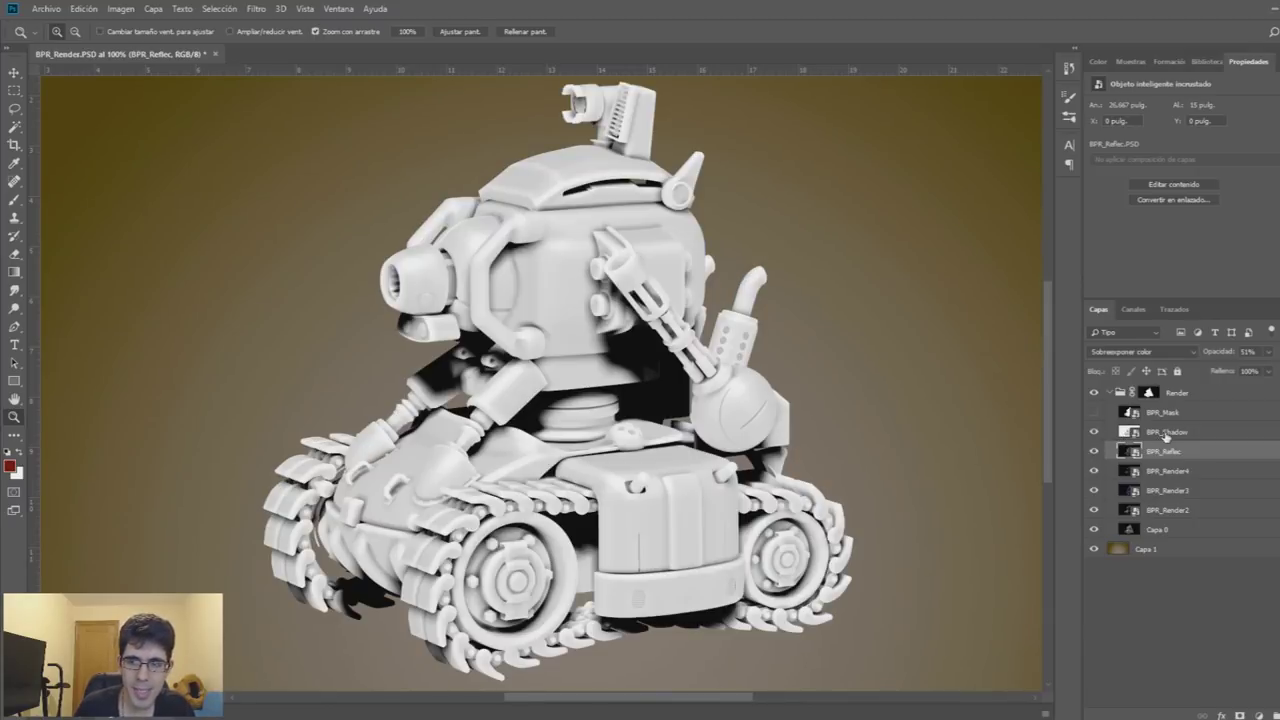
# Give BPR_Shadow Multiplicar (Multiply) blending at 73% opacity
pyautogui.click(1165, 436)
pyautogui.click(1172, 352)
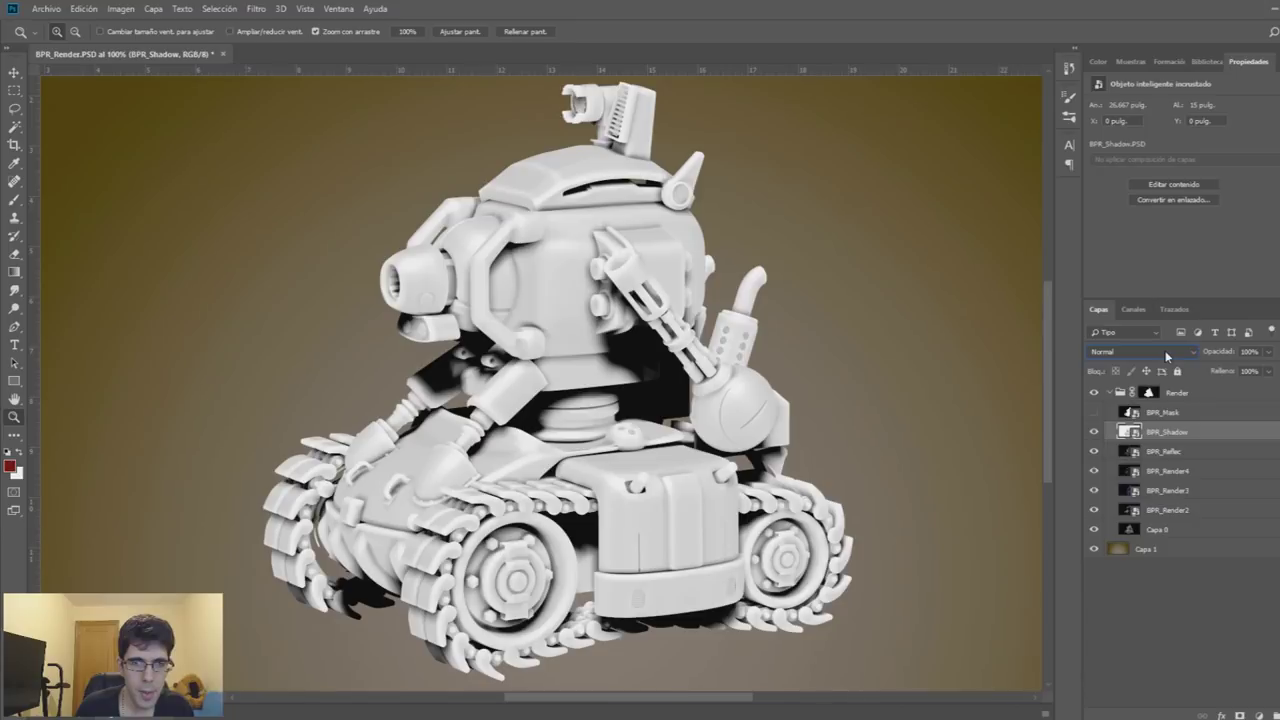
pyautogui.scroll(-2, 1166, 356)
pyautogui.scroll(1, 1166, 356)
pyautogui.scroll(-1, 1166, 356)
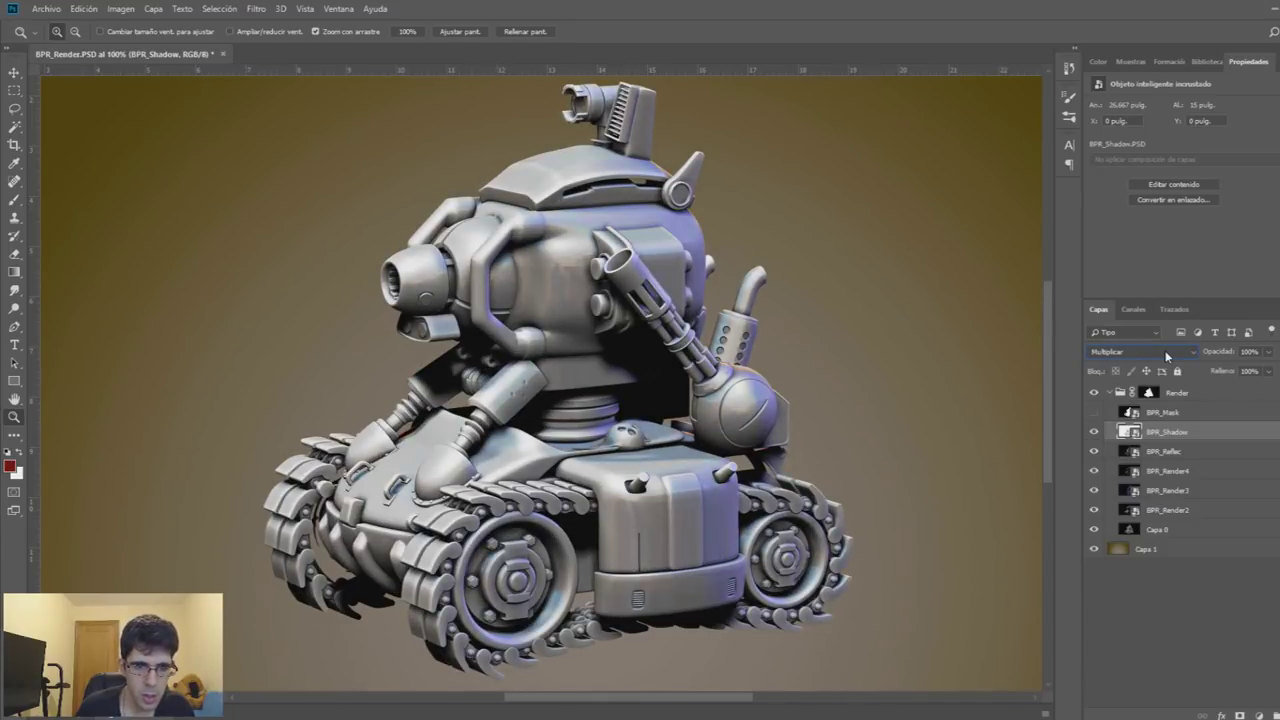
pyautogui.click(1269, 353)
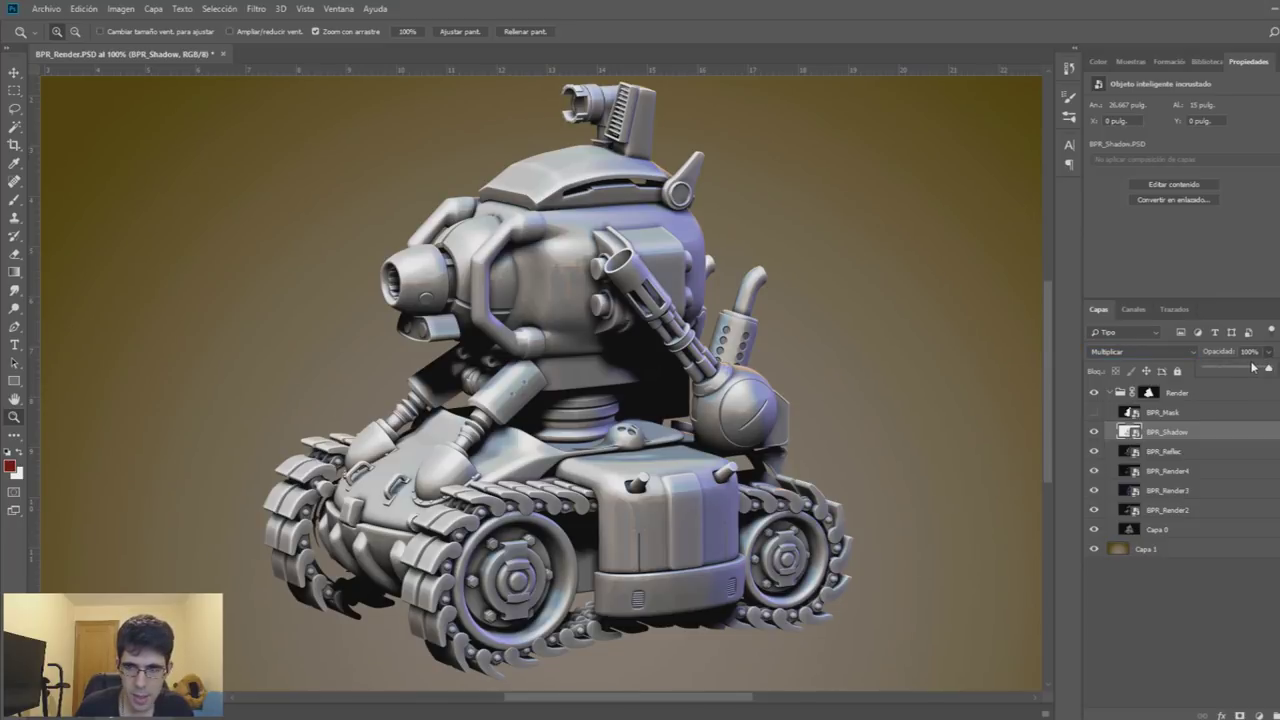
pyautogui.moveTo(1262, 376); pyautogui.dragTo(1253, 370)
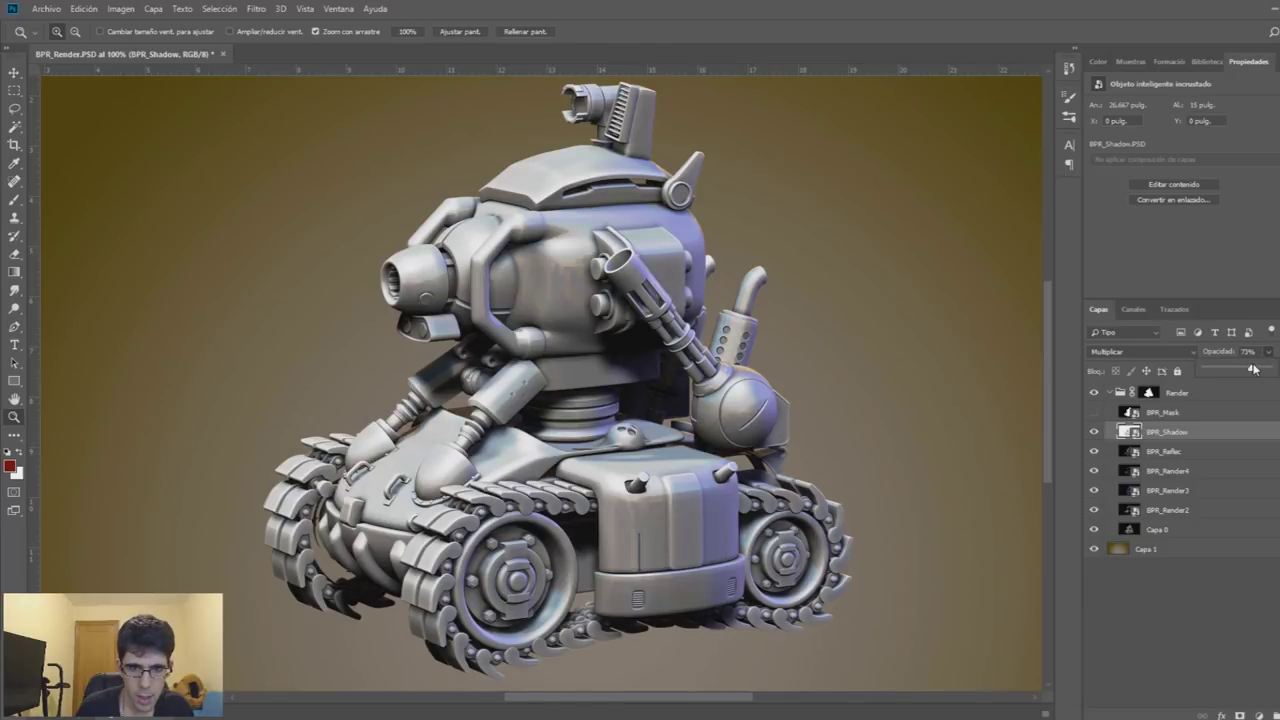
pyautogui.click(1162, 444)
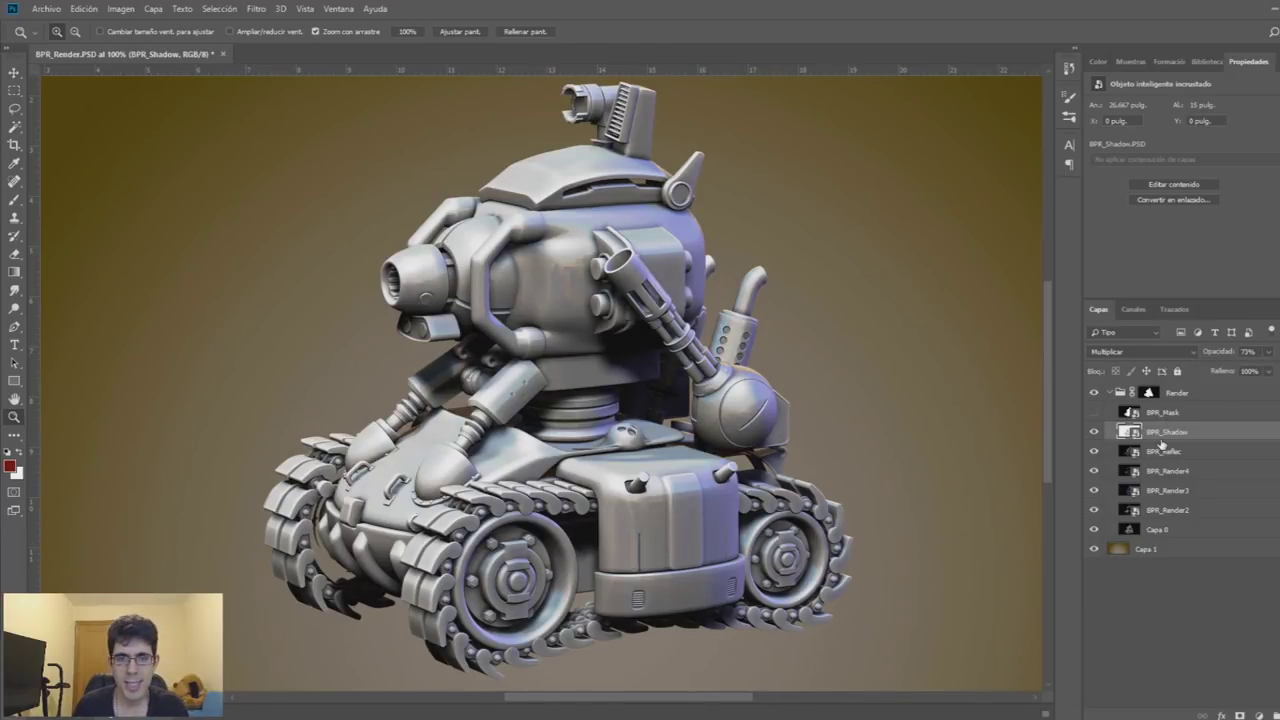
# Fit the canvas in view, return to 100%, and add new empty layer Capa 2
pyautogui.keyDown('alt'); pyautogui.click(763, 434); pyautogui.keyUp('alt')
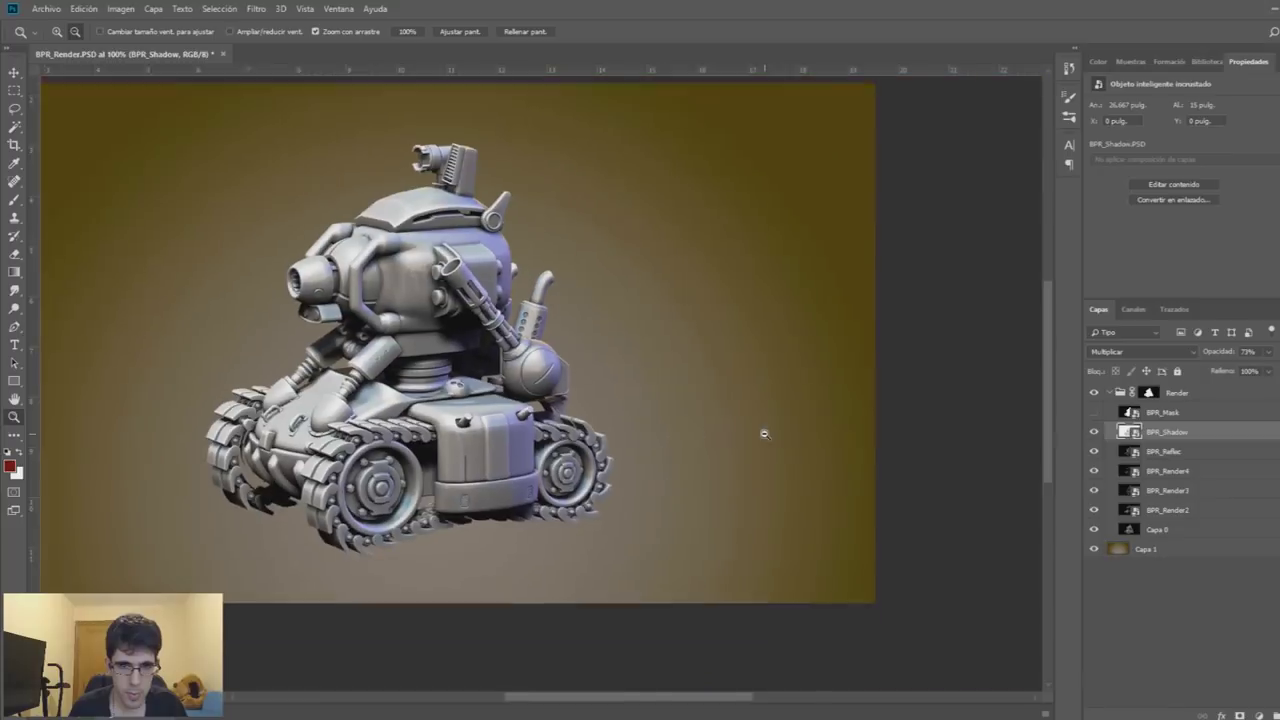
pyautogui.click(537, 428)
pyautogui.hotkey('ctrl', '0')
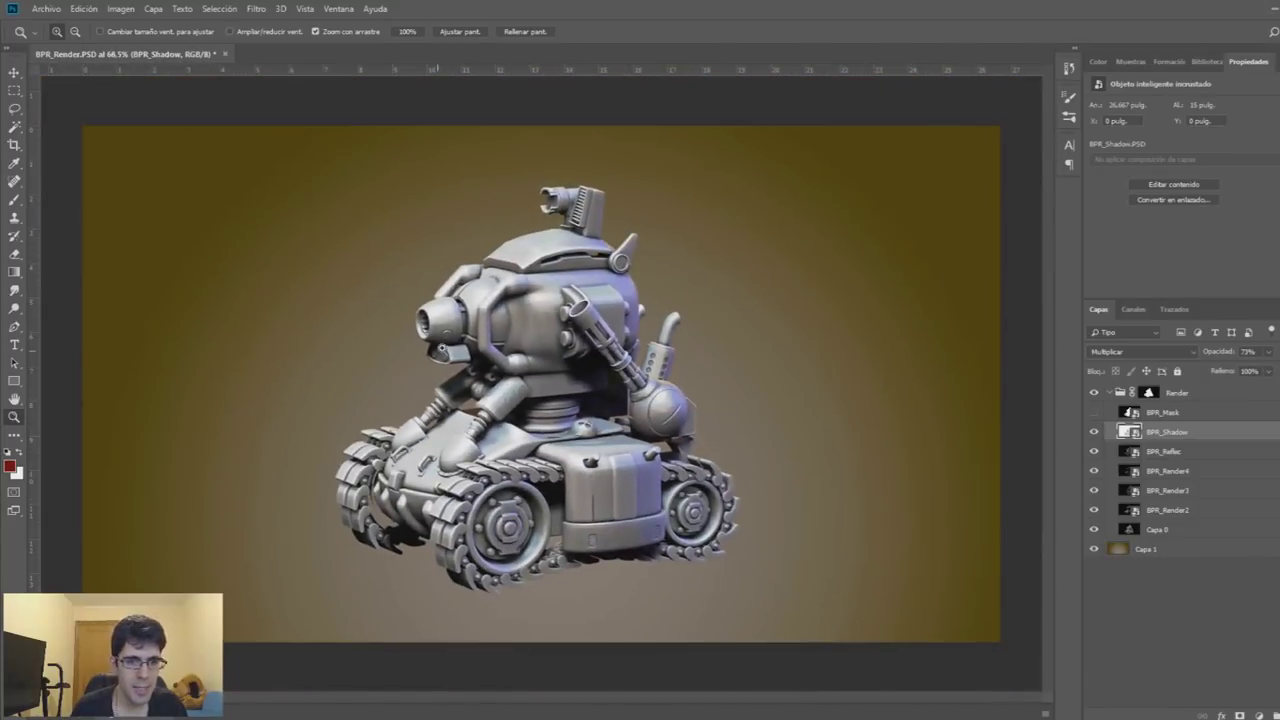
pyautogui.click(544, 364)
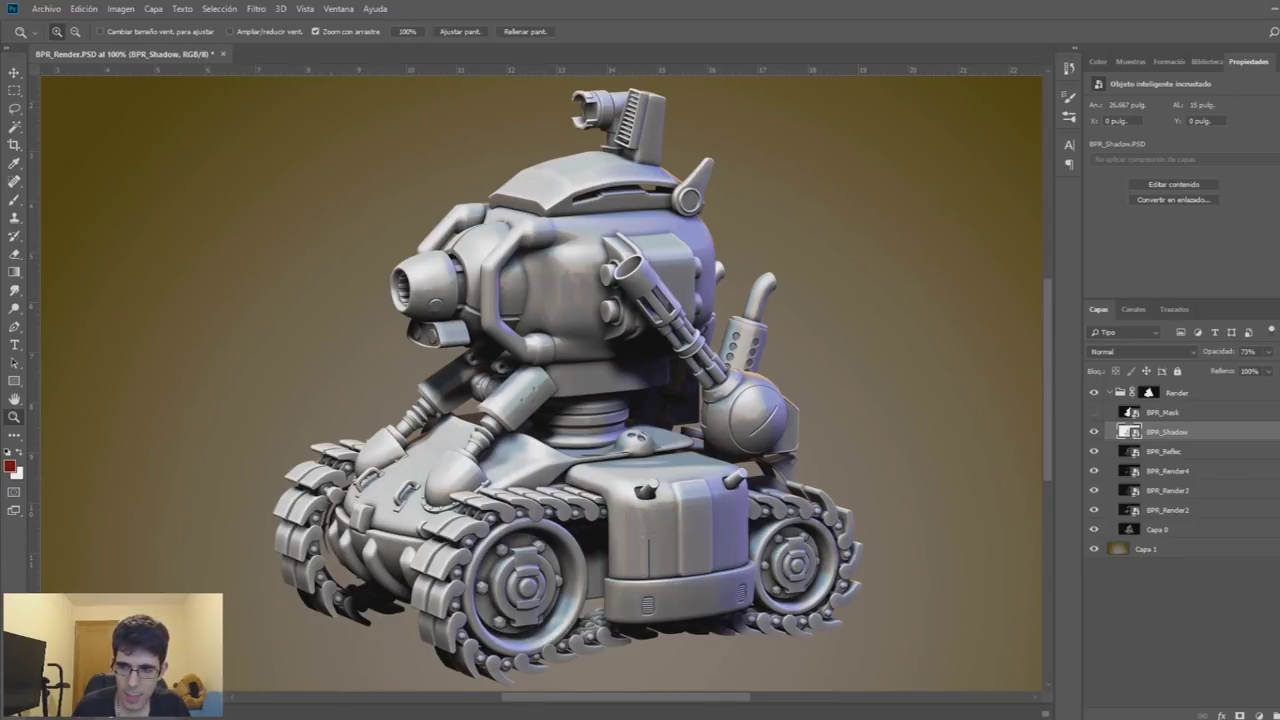
pyautogui.hotkey('ctrl', 'shift', 'alt', 'n')
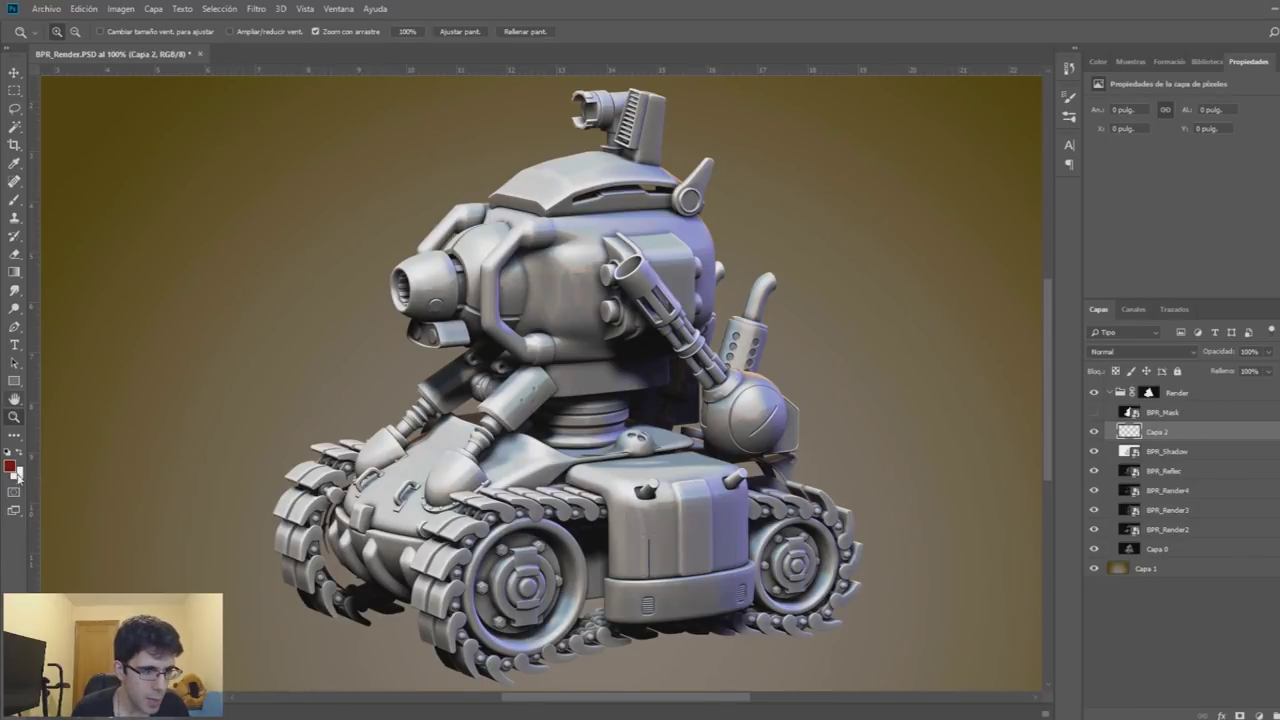
# Pick a red foreground colour and brush a red oval onto the turret on Capa 2
pyautogui.click(11, 465)
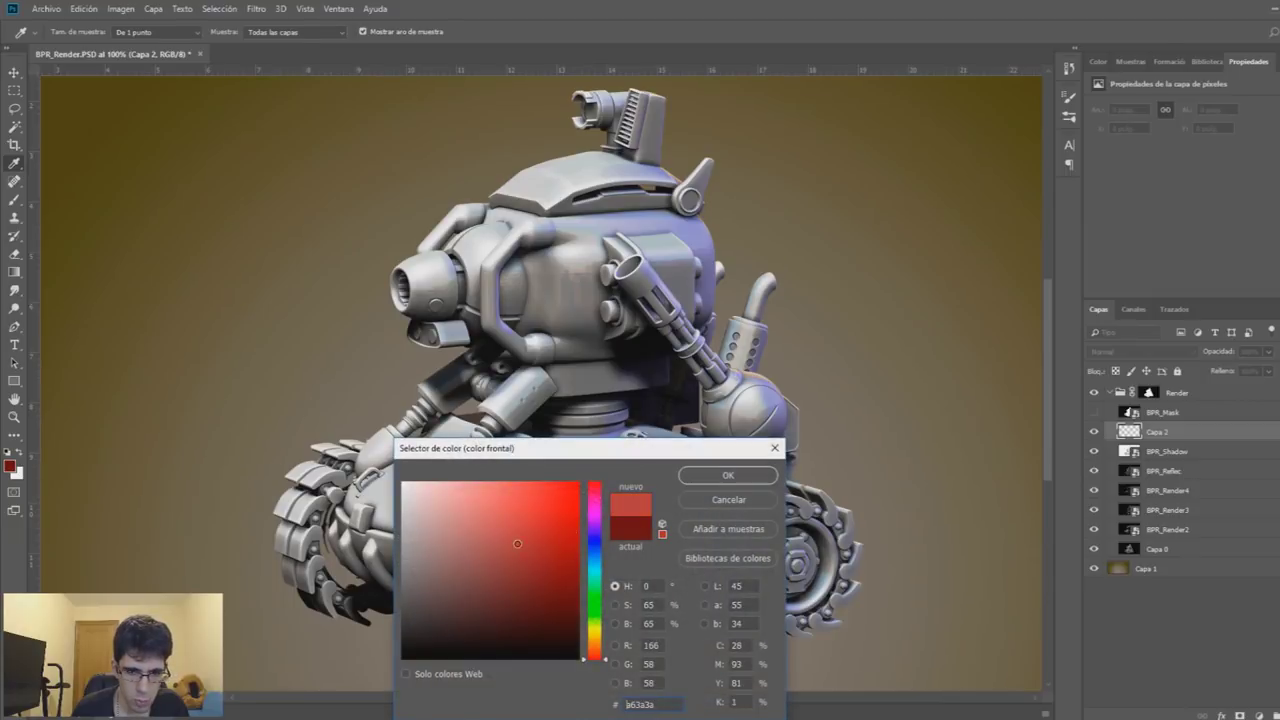
pyautogui.click(728, 475)
pyautogui.press('b')
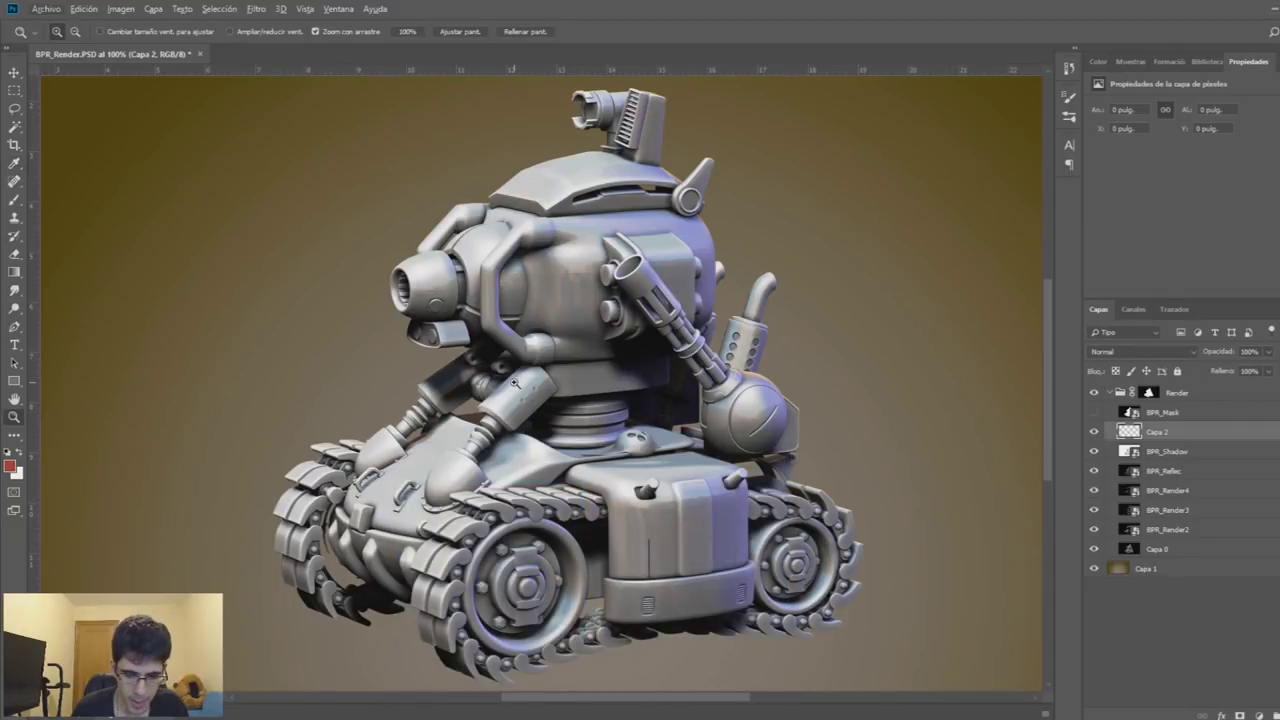
pyautogui.moveTo(570, 318); pyautogui.dragTo(560, 290)
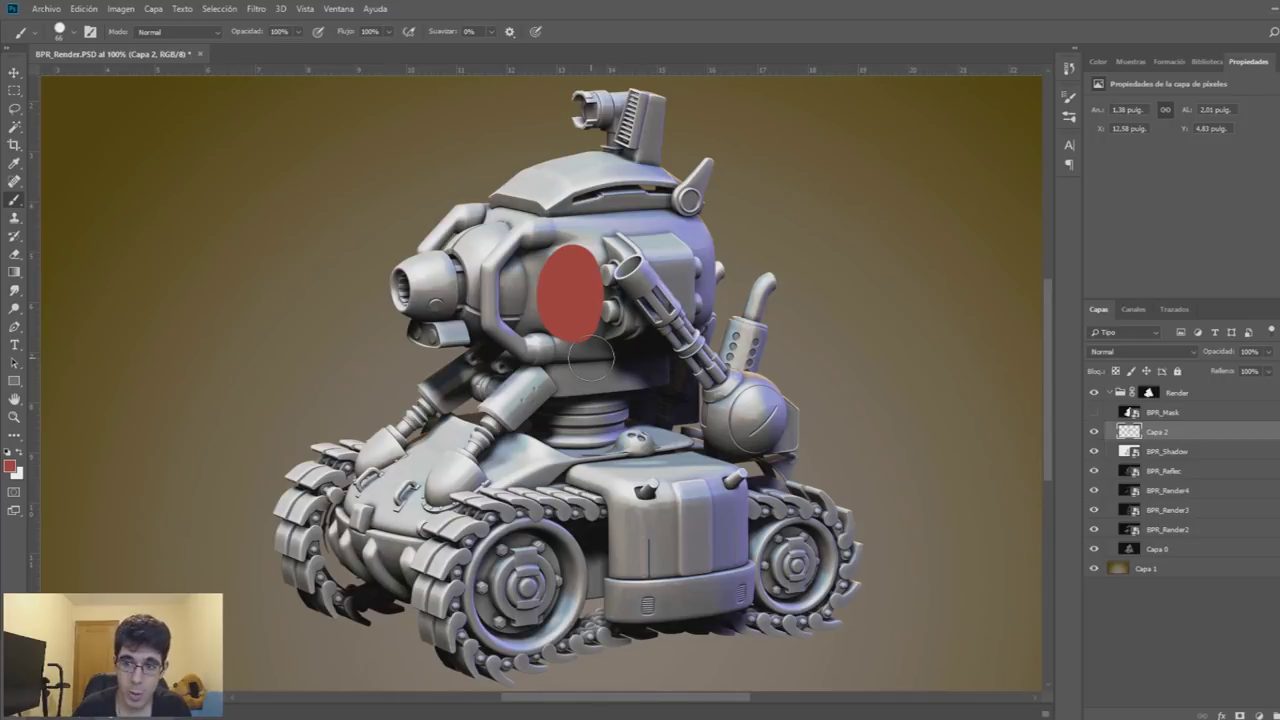
# Set Capa 2's blend mode to Superponer (Overlay)
pyautogui.click(1158, 359)
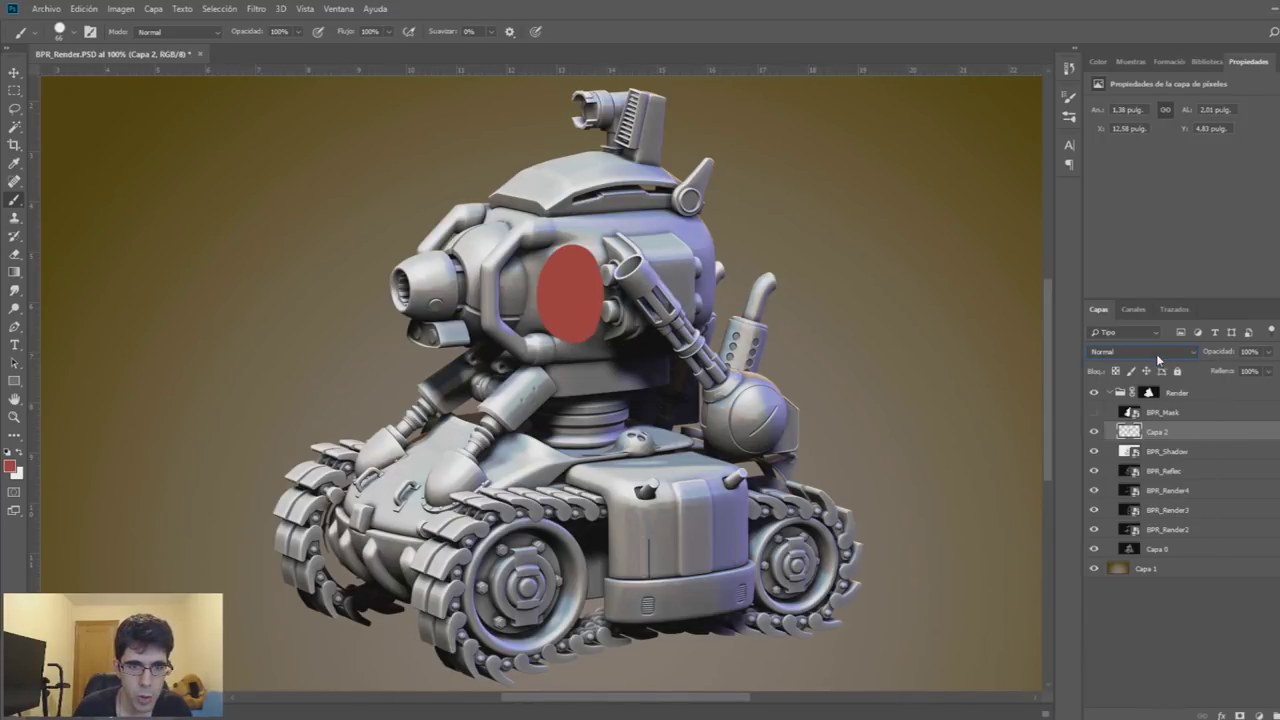
pyautogui.scroll(-2, 1158, 352)
pyautogui.scroll(-1, 1158, 352)
pyautogui.scroll(-1, 1158, 352)
pyautogui.scroll(-1, 1158, 352)
pyautogui.scroll(-1, 1158, 352)
pyautogui.scroll(-1, 1158, 352)
pyautogui.scroll(-2, 1158, 352)
pyautogui.scroll(-1, 1158, 352)
pyautogui.scroll(3, 1158, 352)
pyautogui.scroll(3, 1158, 352)
pyautogui.scroll(3, 1158, 352)
pyautogui.scroll(1, 1158, 352)
pyautogui.scroll(-1, 1158, 352)
pyautogui.scroll(-2, 1158, 352)
pyautogui.scroll(1, 1158, 352)
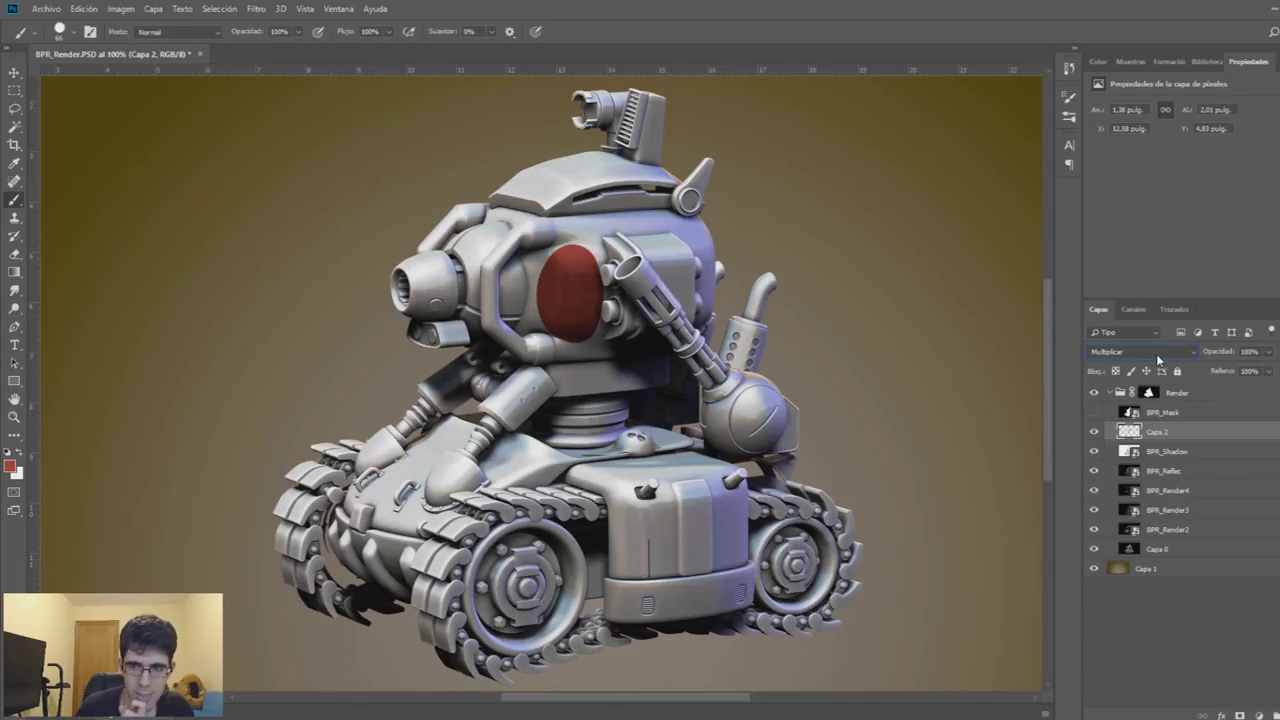
pyautogui.scroll(-2, 1158, 352)
pyautogui.scroll(-2, 1158, 352)
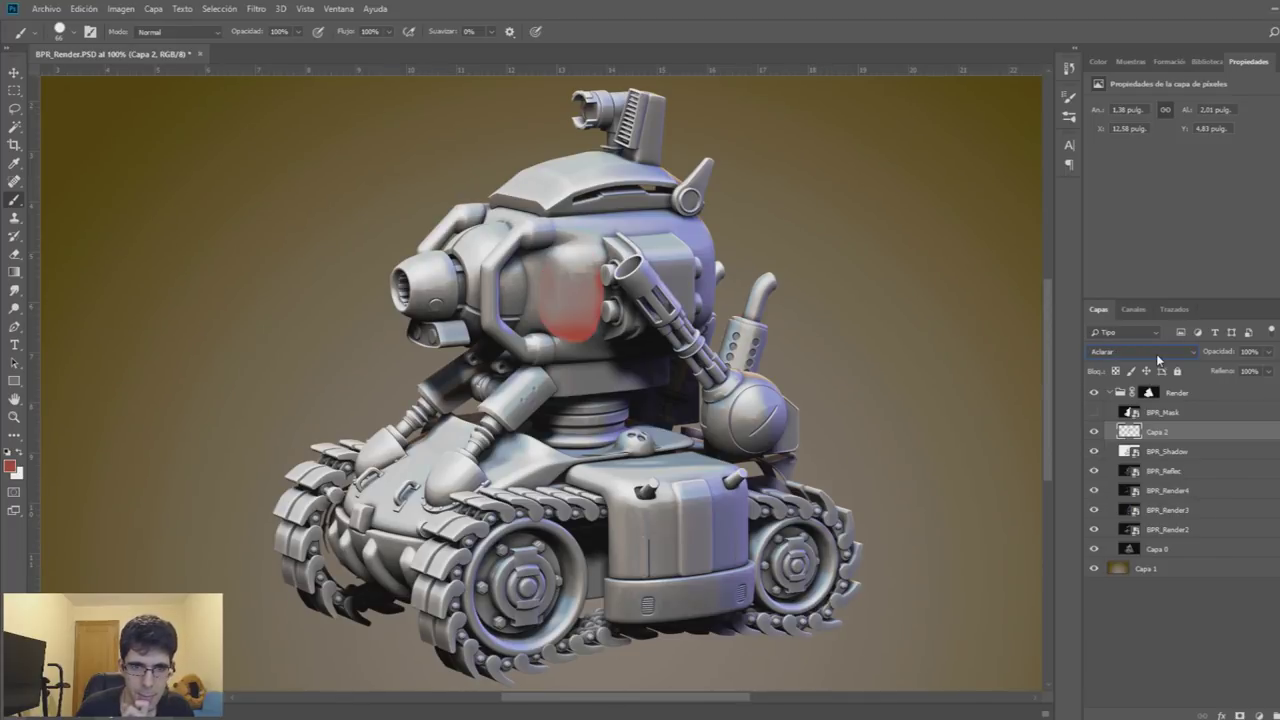
pyautogui.scroll(-1, 1158, 352)
pyautogui.scroll(-1, 1158, 352)
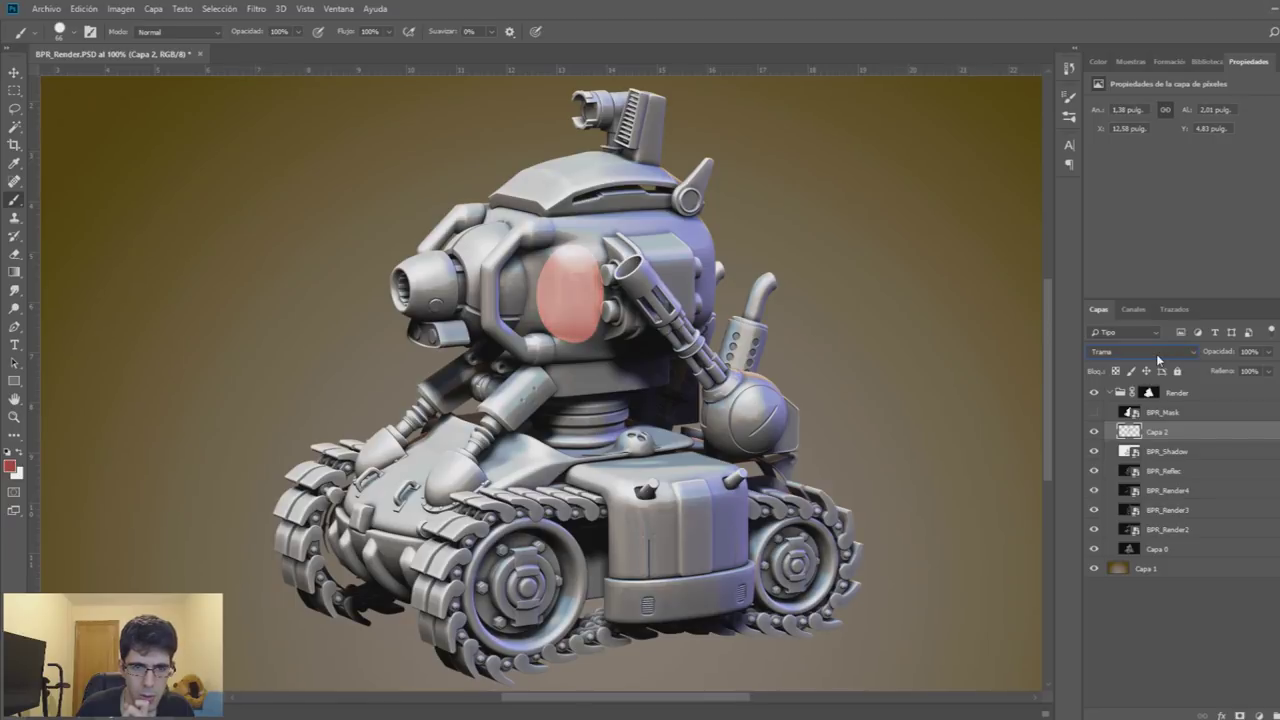
pyautogui.scroll(-1, 1158, 352)
pyautogui.scroll(-1, 1158, 352)
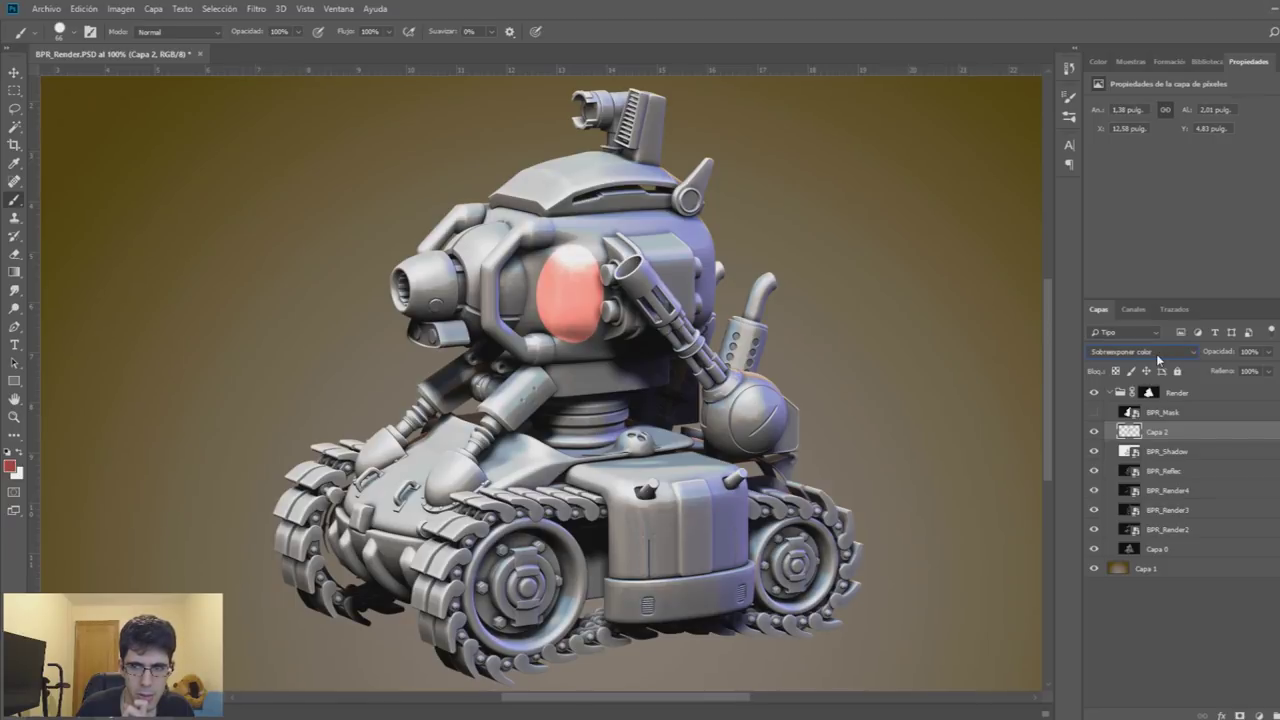
pyautogui.scroll(-1, 1158, 352)
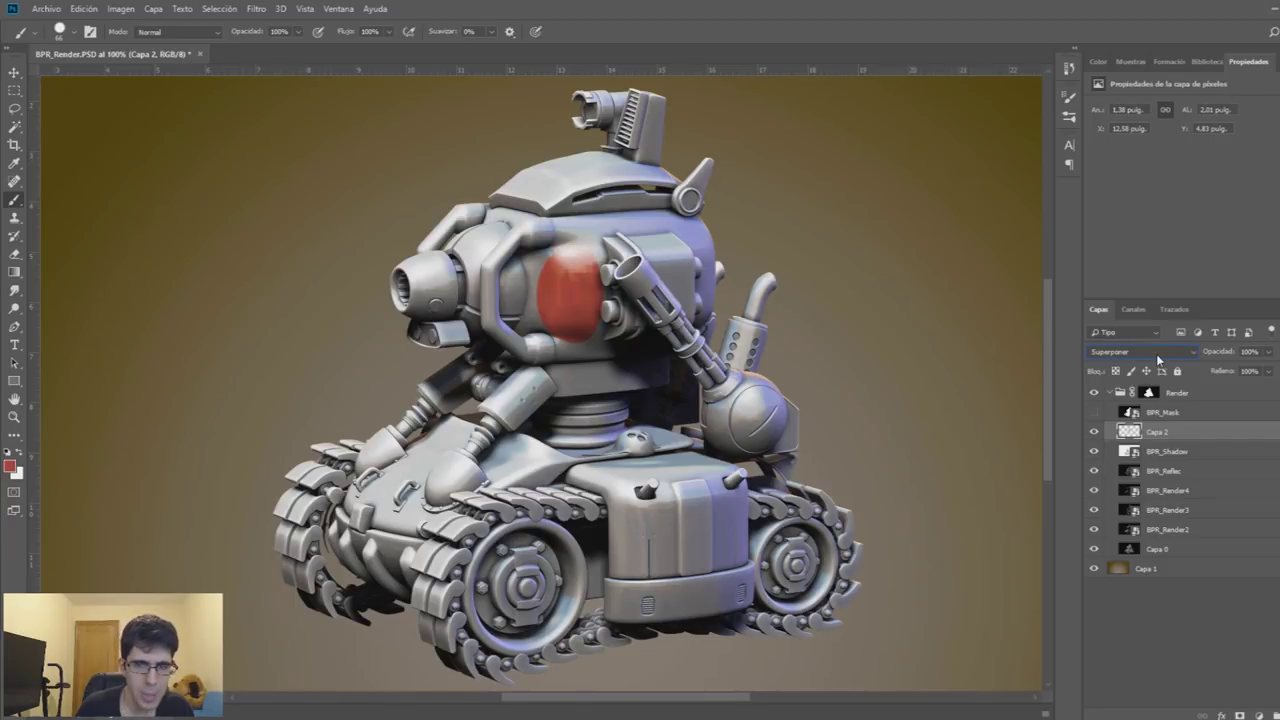
# Extend the red paint over the barrel and upper body, shrink the brush, and switch to blue
pyautogui.moveTo(615, 245); pyautogui.dragTo(641, 318)
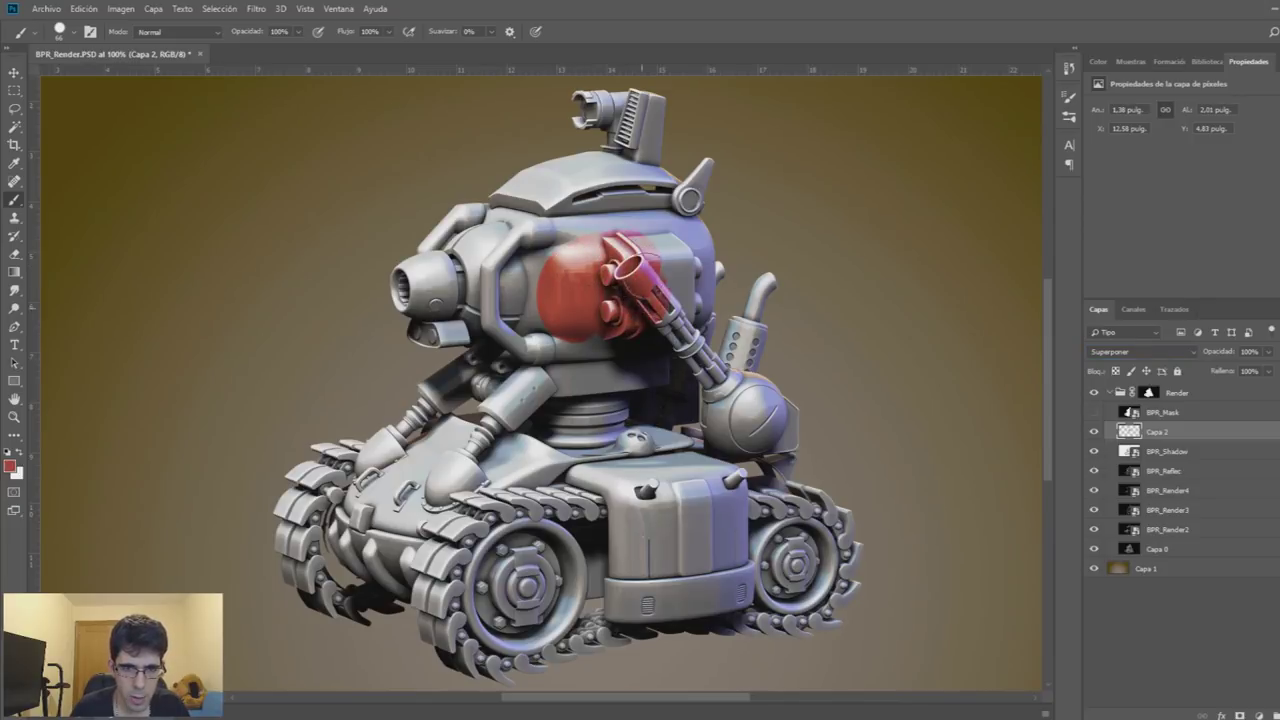
pyautogui.moveTo(690, 235)
pyautogui.mouseDown()
pyautogui.moveTo(505, 235)
pyautogui.moveTo(420, 500)
pyautogui.moveTo(340, 570)
pyautogui.moveTo(560, 600)
pyautogui.moveTo(690, 575)
pyautogui.moveTo(745, 400)
pyautogui.moveTo(650, 370)
pyautogui.moveTo(560, 180)
pyautogui.mouseUp()
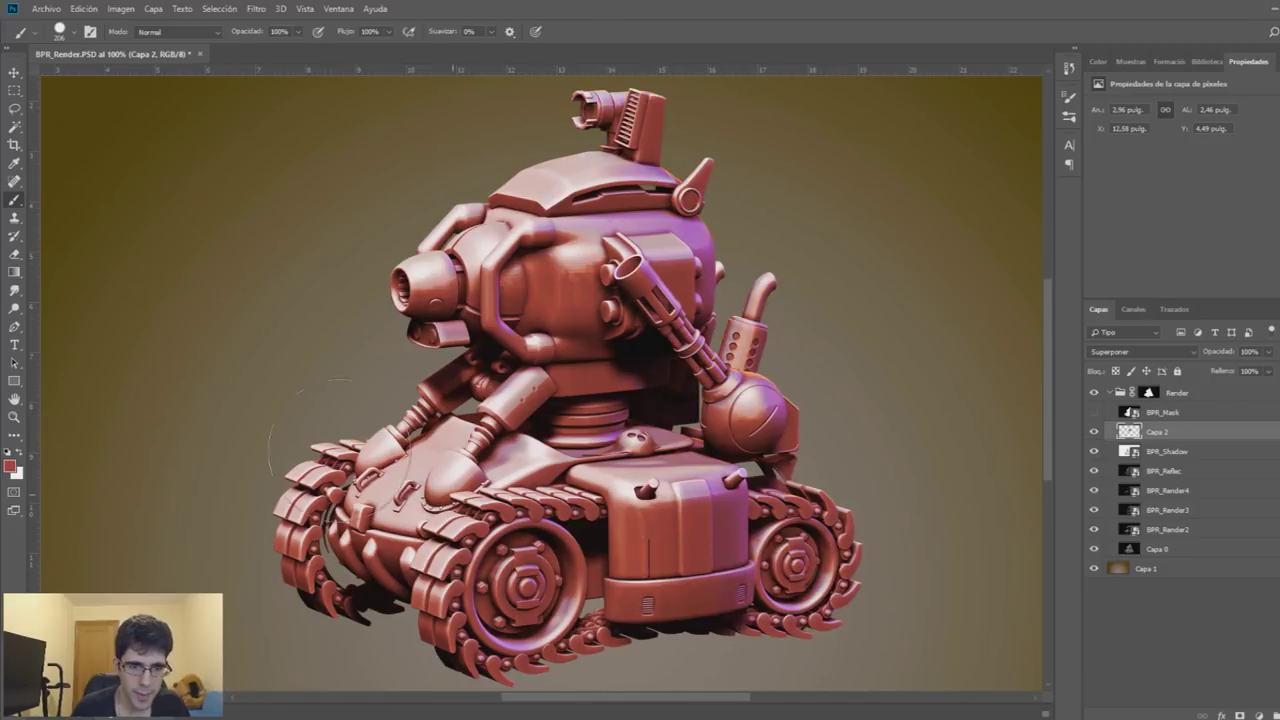
pyautogui.moveTo(579, 464); pyautogui.dragTo(543, 443)
pyautogui.click(9, 466)
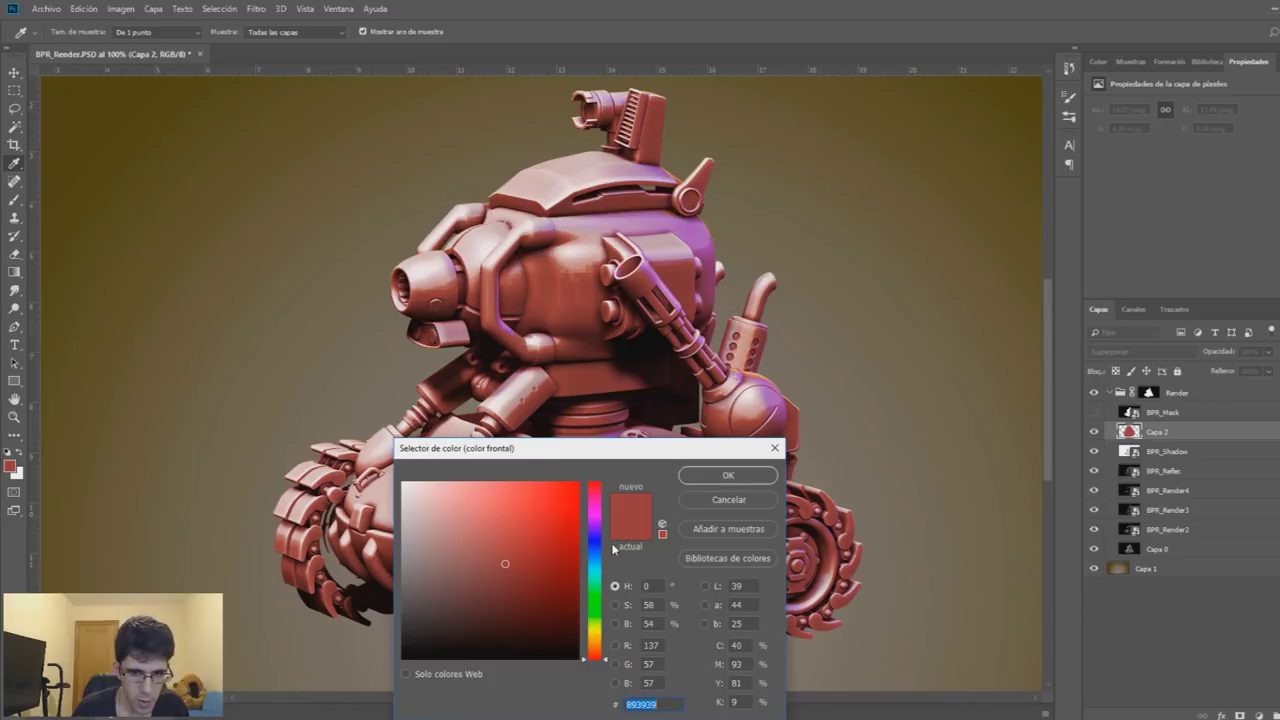
pyautogui.moveTo(597, 550); pyautogui.dragTo(622, 543)
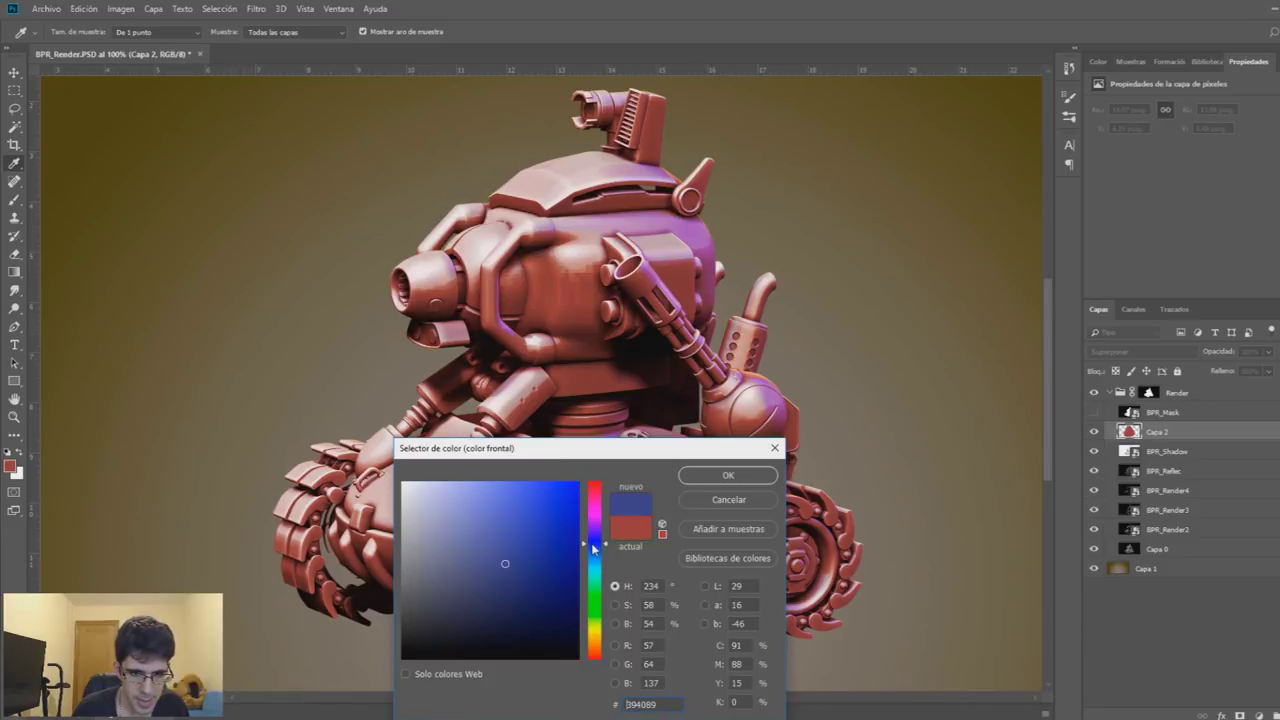
pyautogui.click(729, 475)
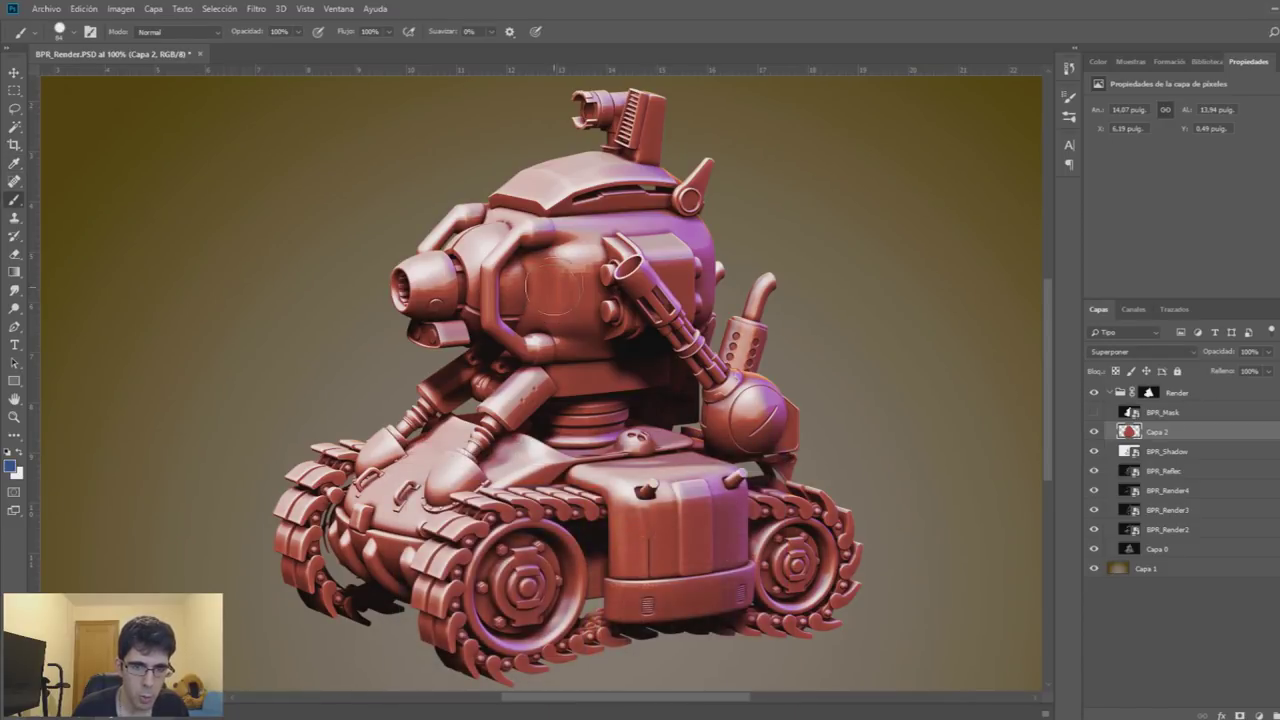
# Paint the turret, the area around the gun and the exhaust tip blue, then zoom to check
pyautogui.moveTo(551, 285)
pyautogui.mouseDown()
pyautogui.moveTo(565, 365)
pyautogui.moveTo(616, 374)
pyautogui.moveTo(585, 341)
pyautogui.moveTo(635, 375)
pyautogui.moveTo(570, 360)
pyautogui.moveTo(548, 323)
pyautogui.moveTo(540, 255)
pyautogui.moveTo(585, 250)
pyautogui.moveTo(650, 210)
pyautogui.moveTo(706, 295)
pyautogui.moveTo(678, 245)
pyautogui.moveTo(520, 180)
pyautogui.moveTo(660, 165)
pyautogui.moveTo(420, 305)
pyautogui.moveTo(480, 270)
pyautogui.moveTo(470, 320)
pyautogui.moveTo(516, 285)
pyautogui.mouseUp()
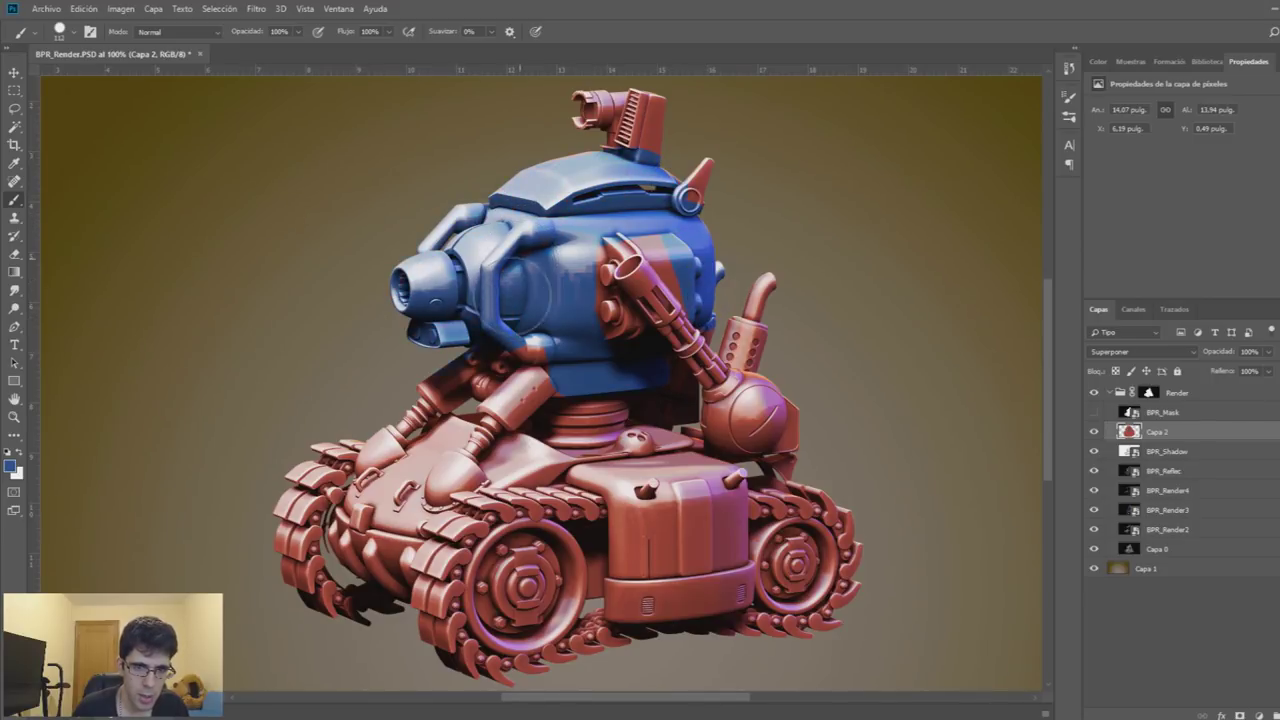
pyautogui.moveTo(585, 340)
pyautogui.mouseDown()
pyautogui.moveTo(655, 290)
pyautogui.moveTo(620, 115)
pyautogui.moveTo(695, 180)
pyautogui.mouseUp()
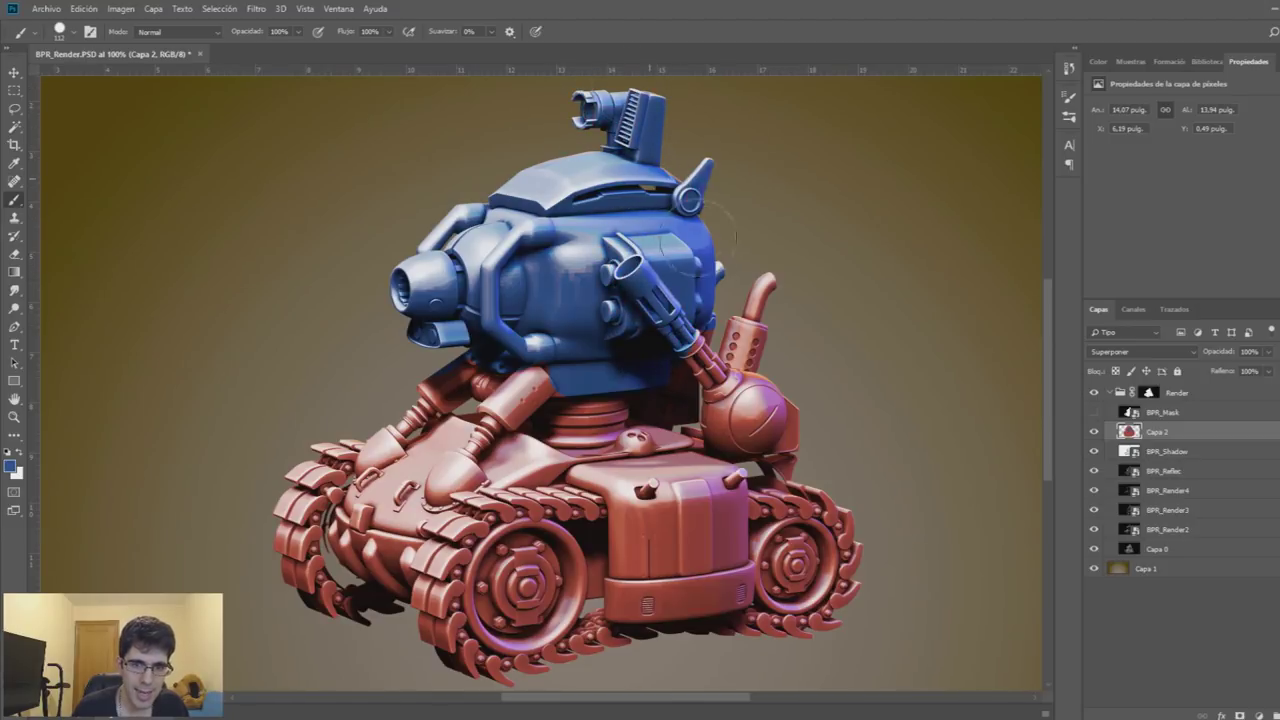
pyautogui.moveTo(766, 282); pyautogui.dragTo(756, 306)
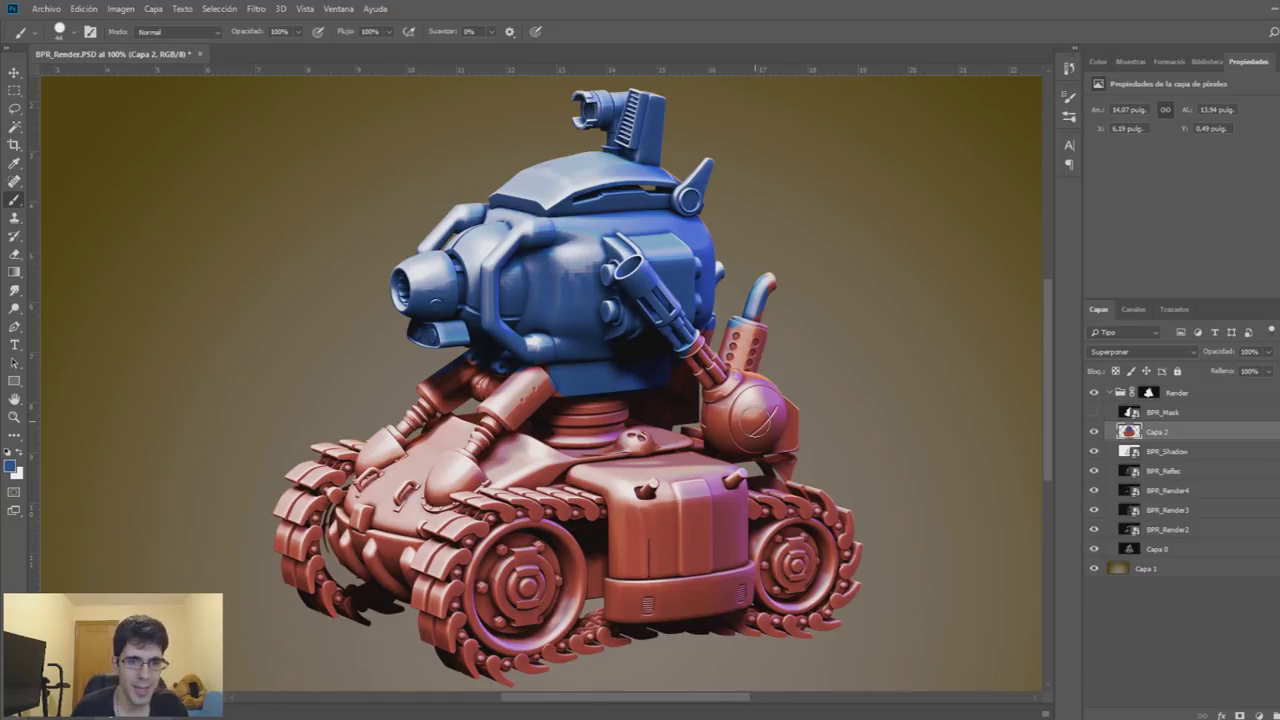
pyautogui.press('z')
pyautogui.keyDown('alt'); pyautogui.click(711, 426); pyautogui.keyUp('alt')
pyautogui.click(452, 392)
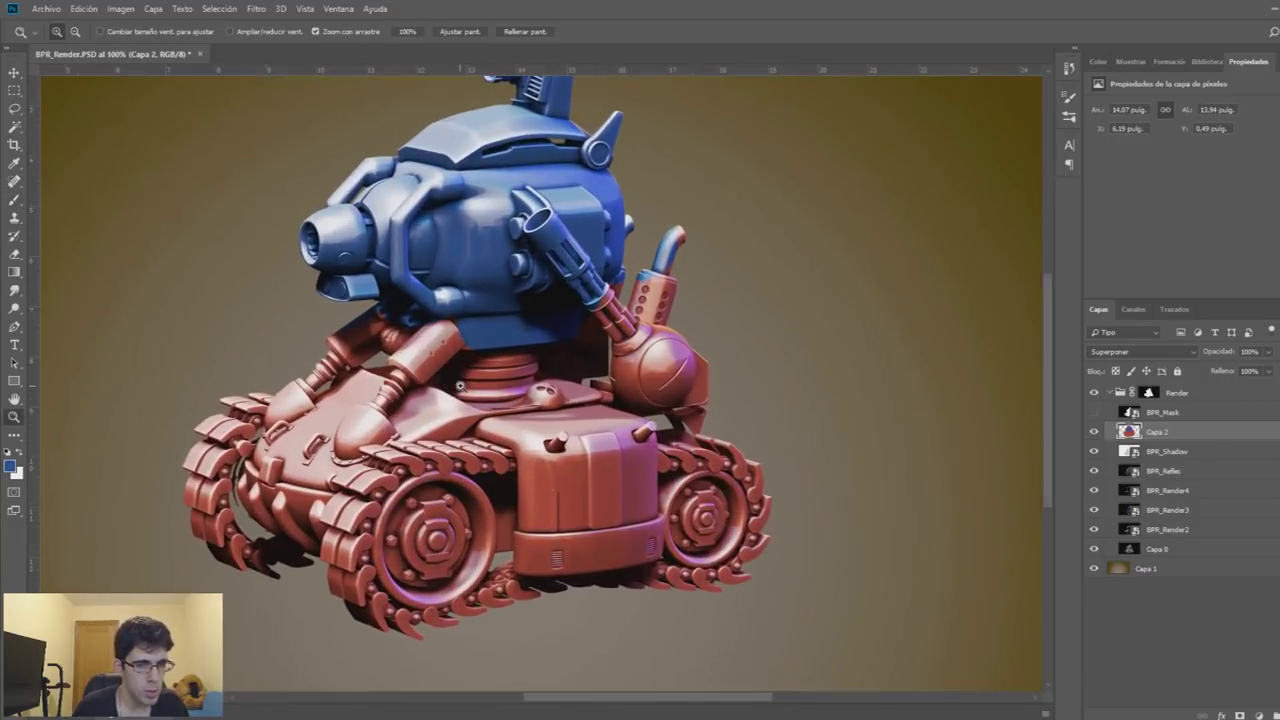
# Recolour the Capa 1 background with Hue/Saturation: hue +107, saturation -29, lightness -45
pyautogui.moveTo(498, 415); pyautogui.dragTo(571, 431)
pyautogui.press('b')
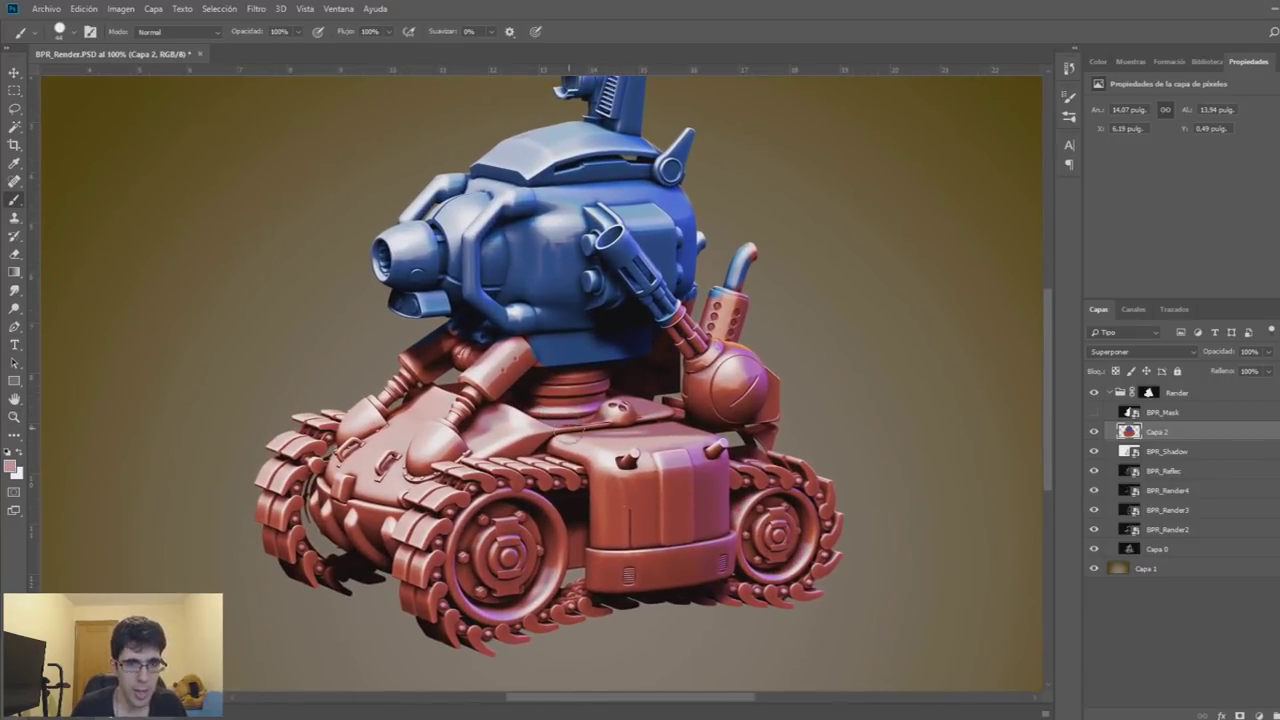
pyautogui.press('z')
pyautogui.keyDown('alt'); pyautogui.click(618, 424); pyautogui.keyUp('alt')
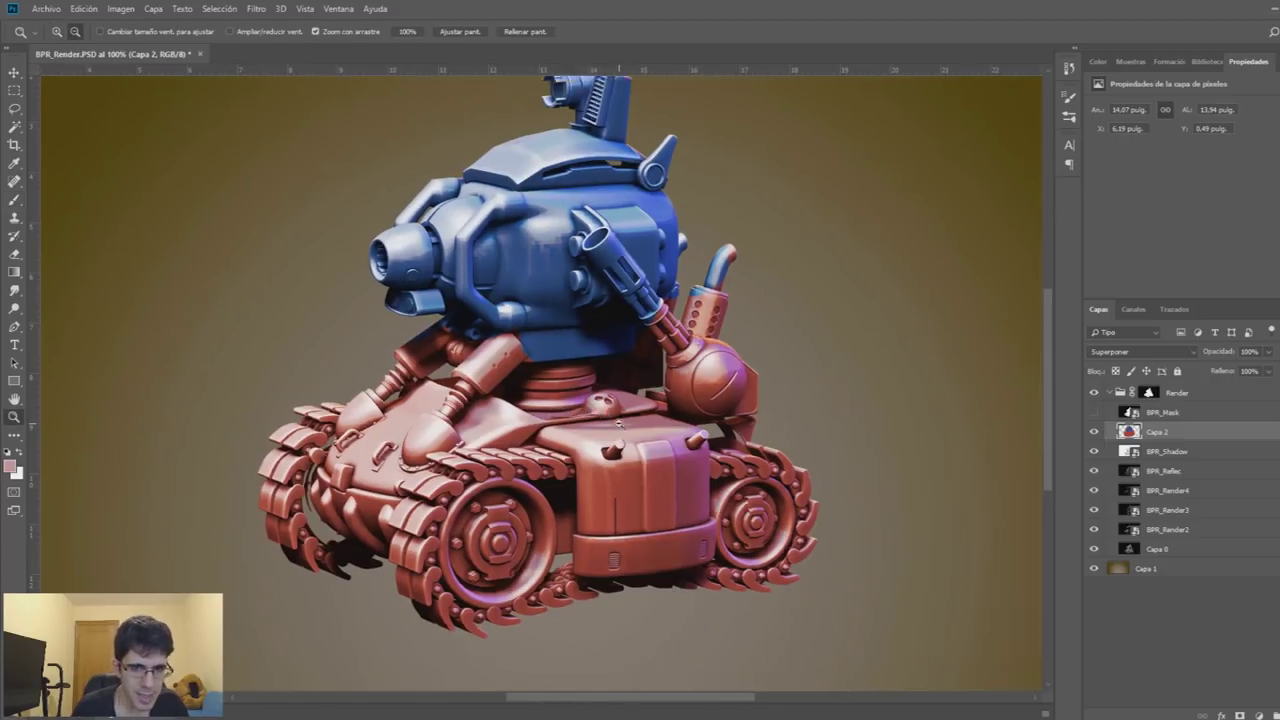
pyautogui.moveTo(618, 424); pyautogui.dragTo(572, 432)
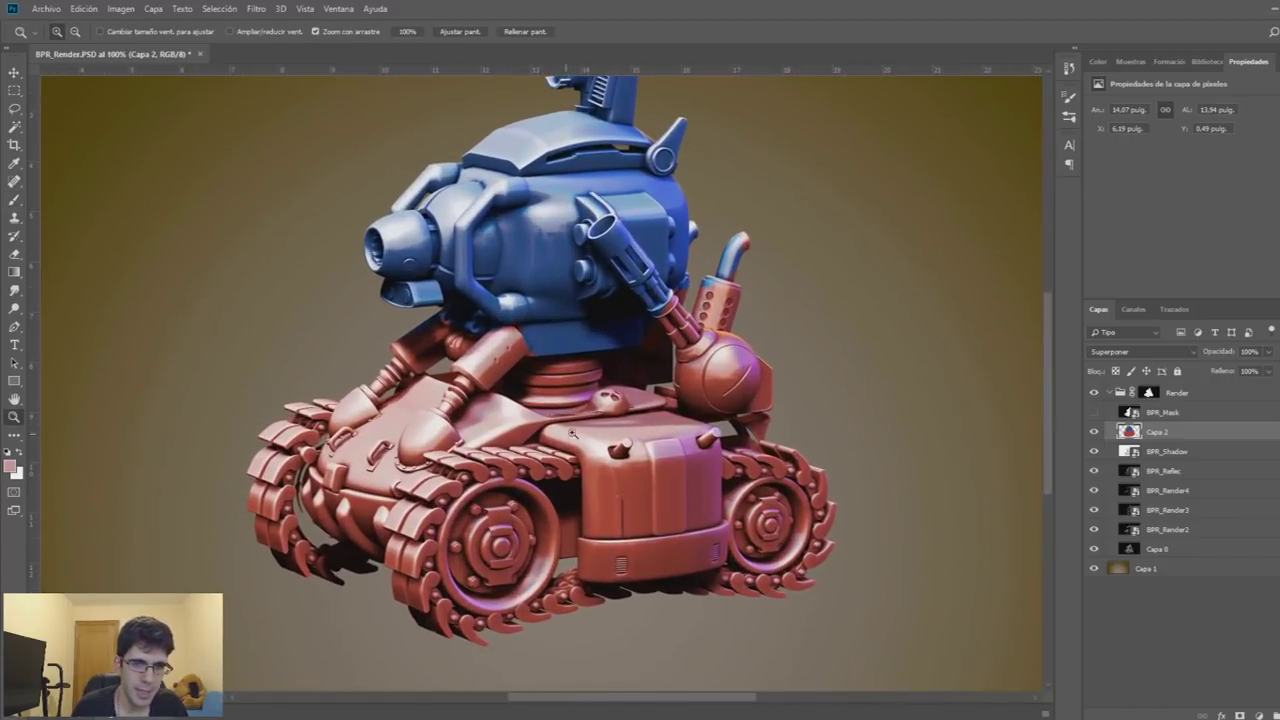
pyautogui.click(1158, 569)
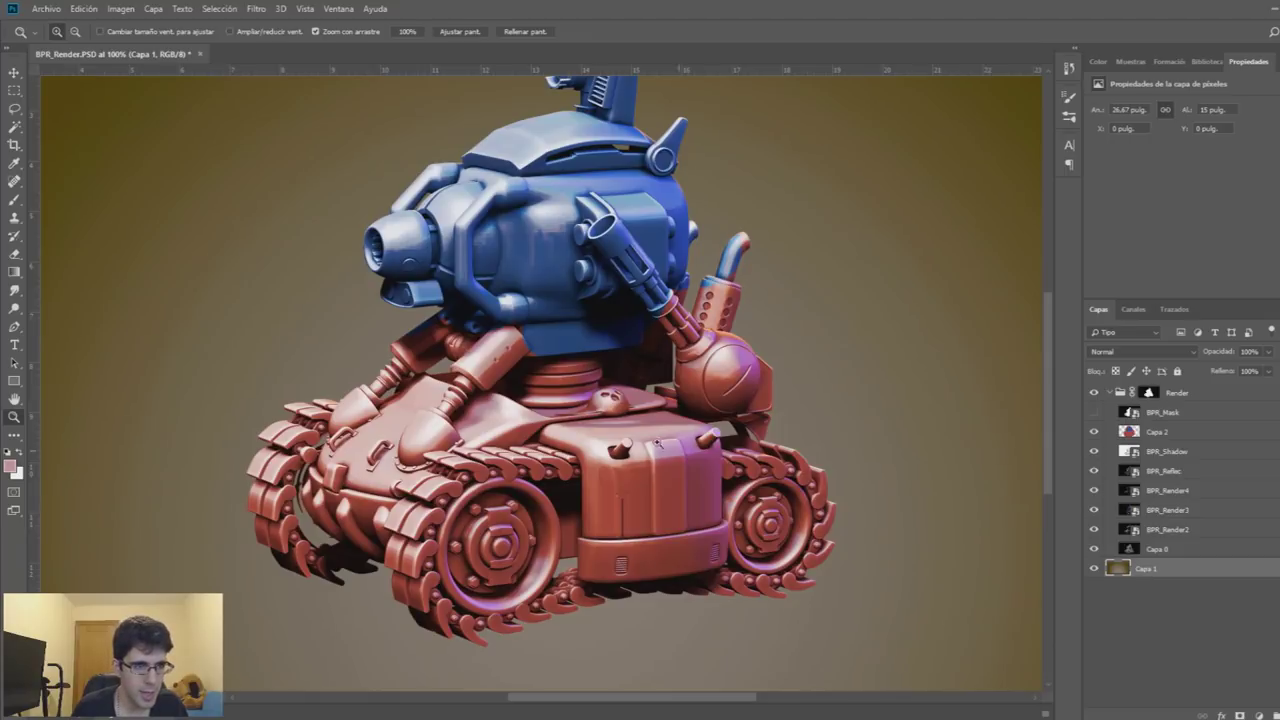
pyautogui.click(121, 9)
pyautogui.moveTo(130, 45)
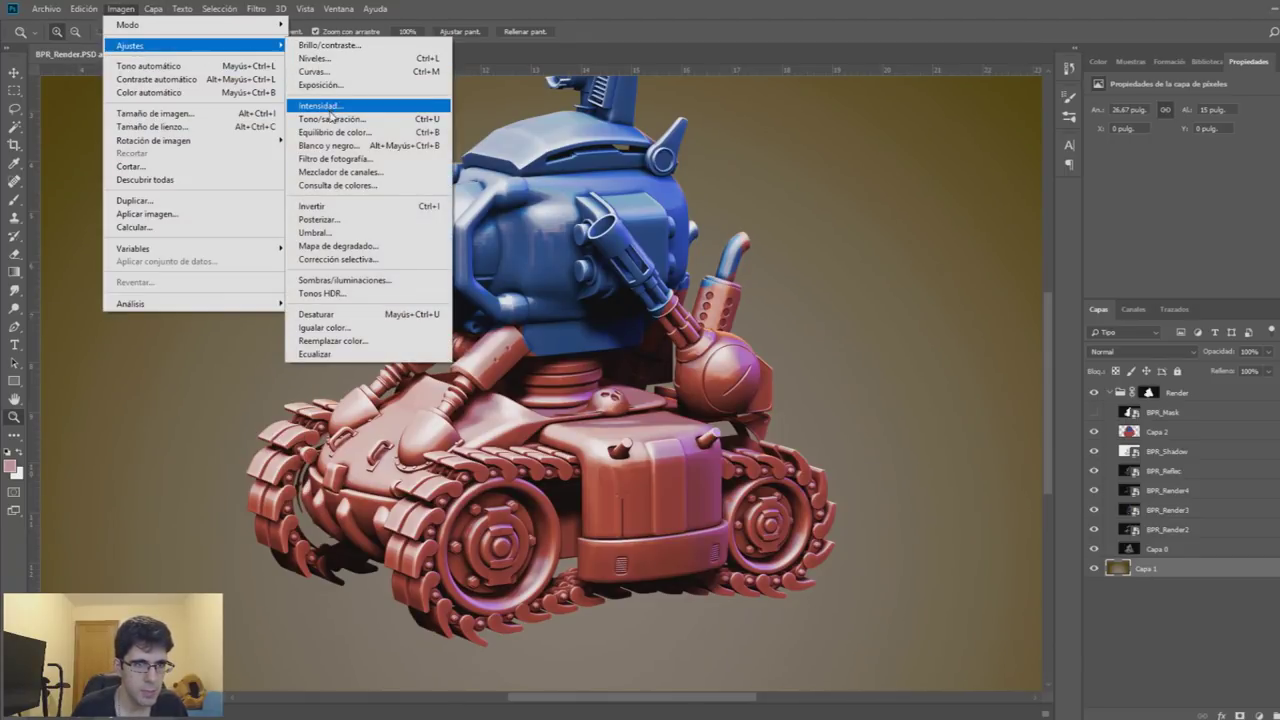
pyautogui.click(345, 119)
pyautogui.moveTo(288, 214); pyautogui.dragTo(338, 214)
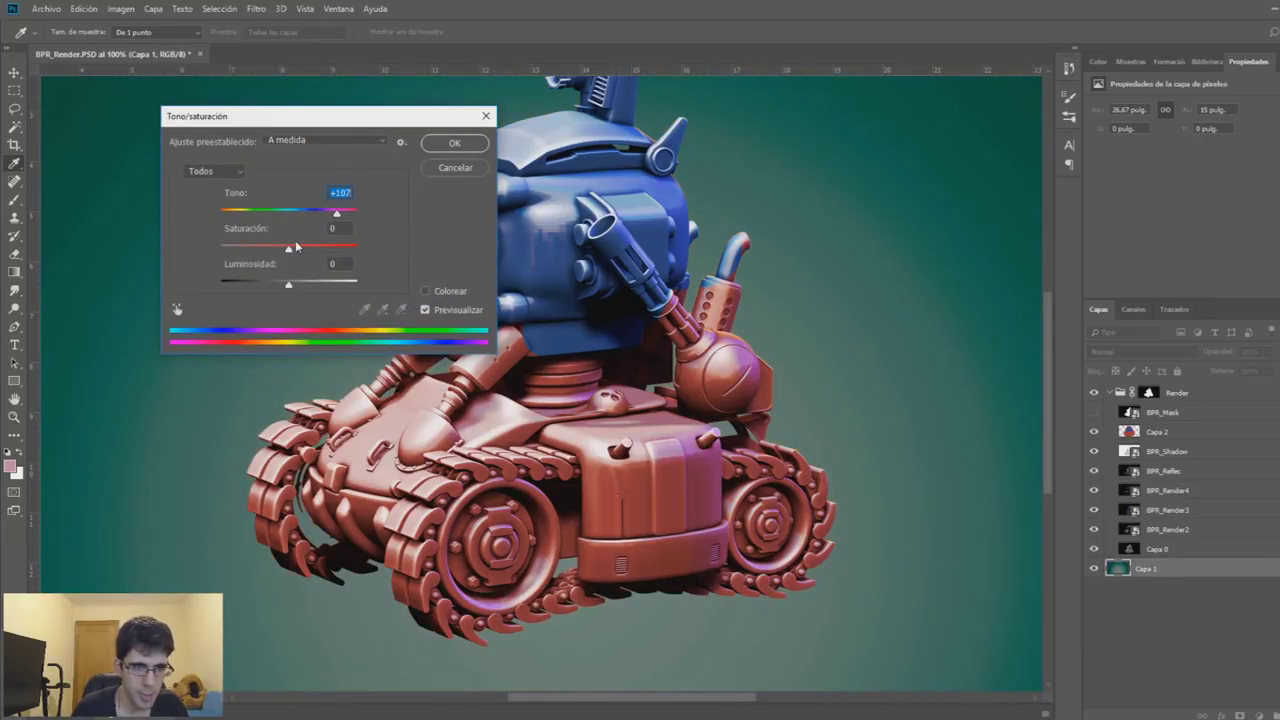
pyautogui.moveTo(288, 248)
pyautogui.mouseDown()
pyautogui.moveTo(259, 249)
pyautogui.moveTo(258, 285)
pyautogui.mouseUp()
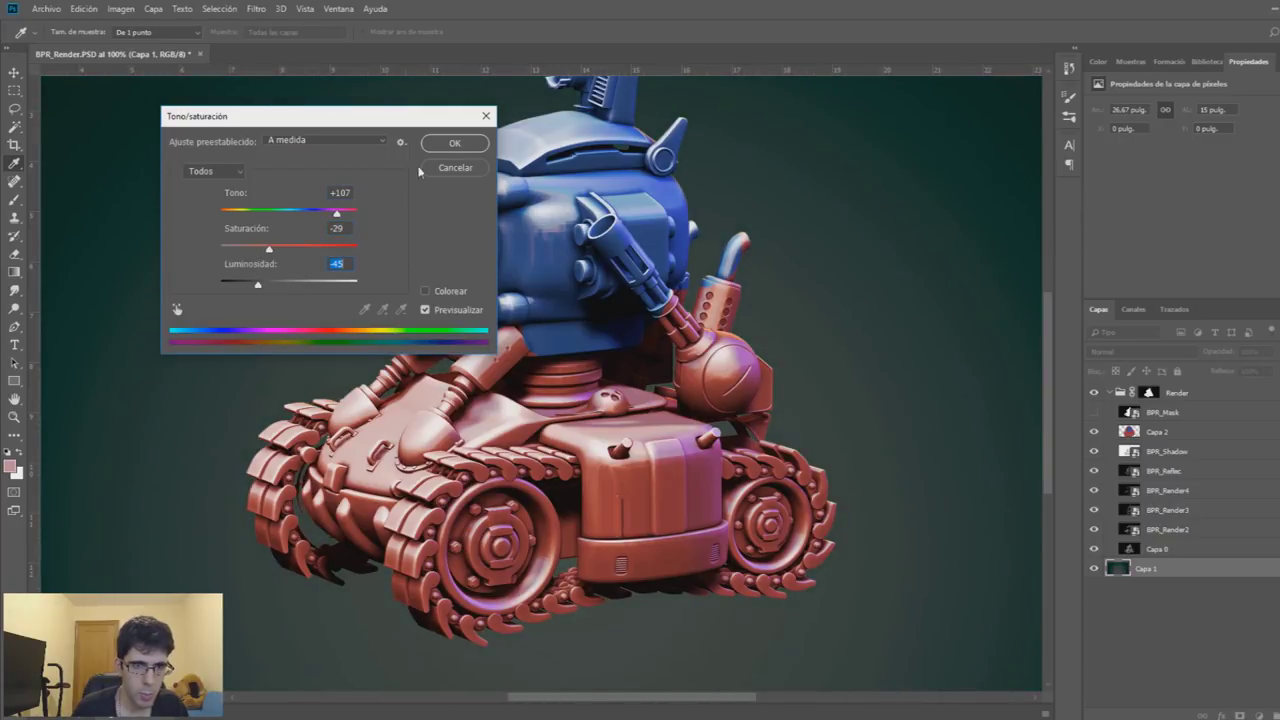
pyautogui.click(454, 143)
pyautogui.press('z')
pyautogui.keyDown('alt'); pyautogui.click(587, 362); pyautogui.keyUp('alt')
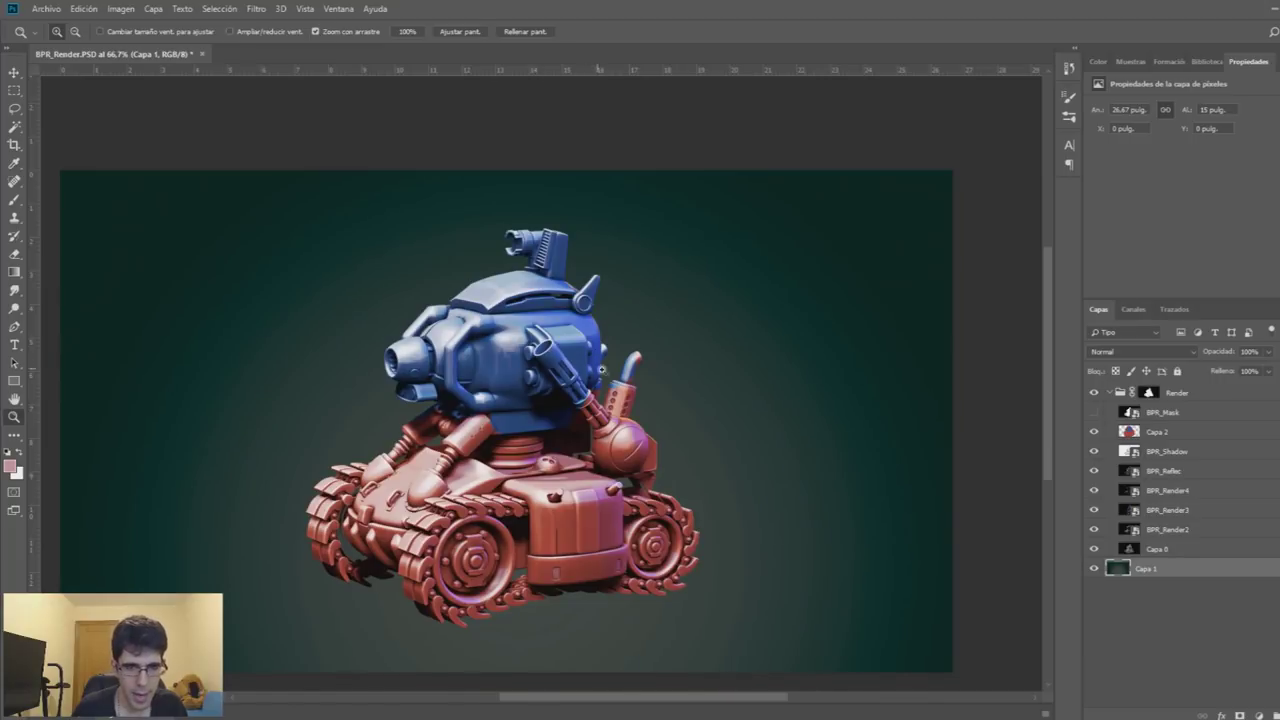
# Nudge Capa 1 up, marquee a square around the tank, and crop to about 13.43 × 12.83 in
pyautogui.press('v')
pyautogui.moveTo(789, 523); pyautogui.dragTo(788, 504)
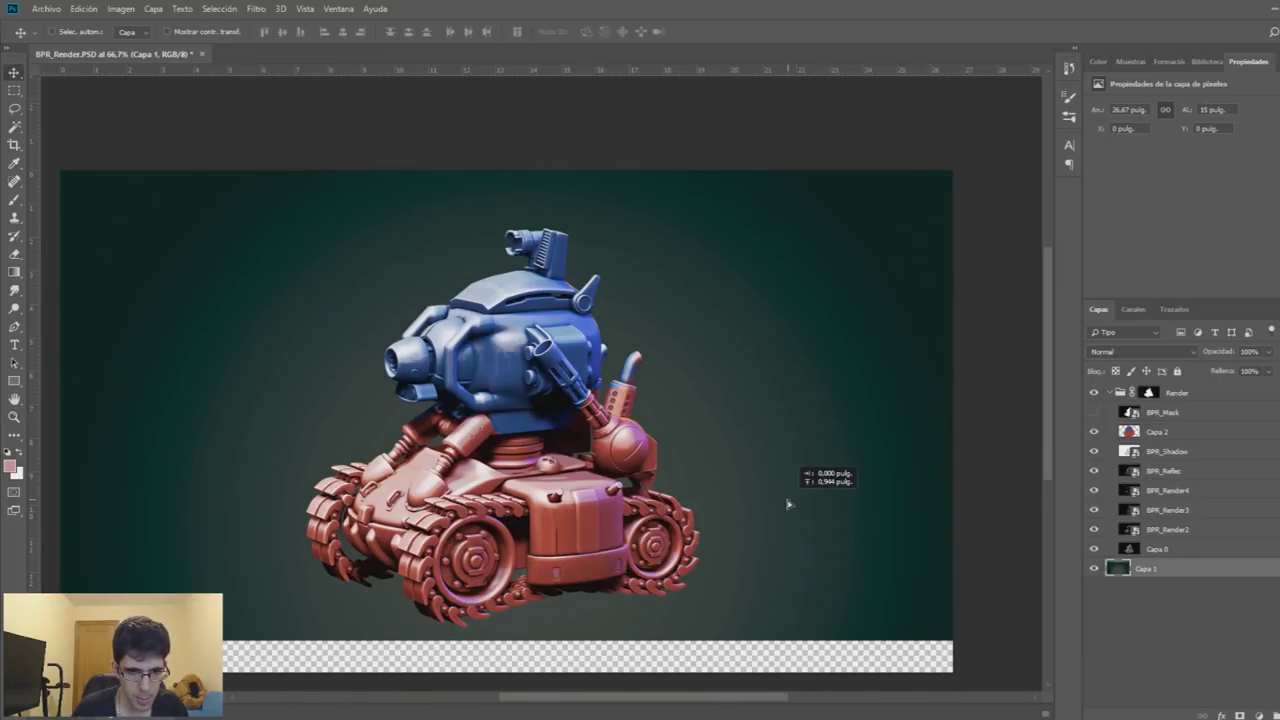
pyautogui.click(14, 90)
pyautogui.moveTo(280, 171); pyautogui.dragTo(729, 634)
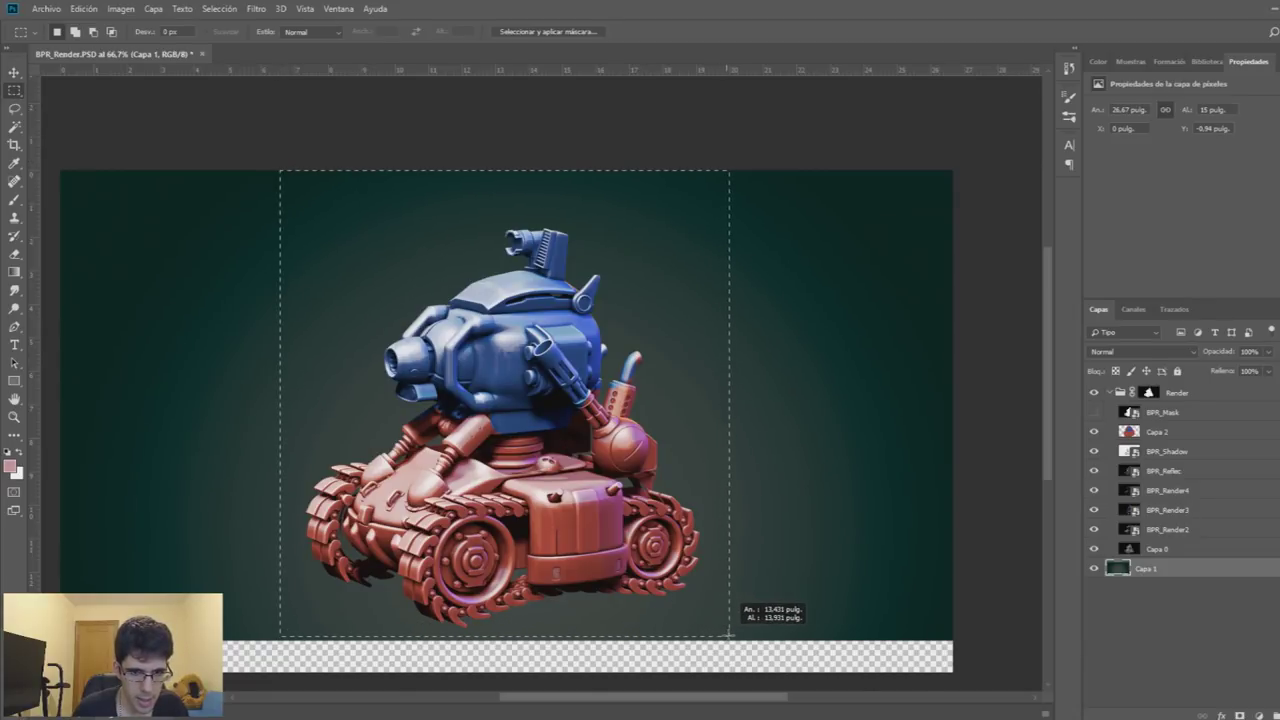
pyautogui.moveTo(215, 171); pyautogui.dragTo(791, 210)
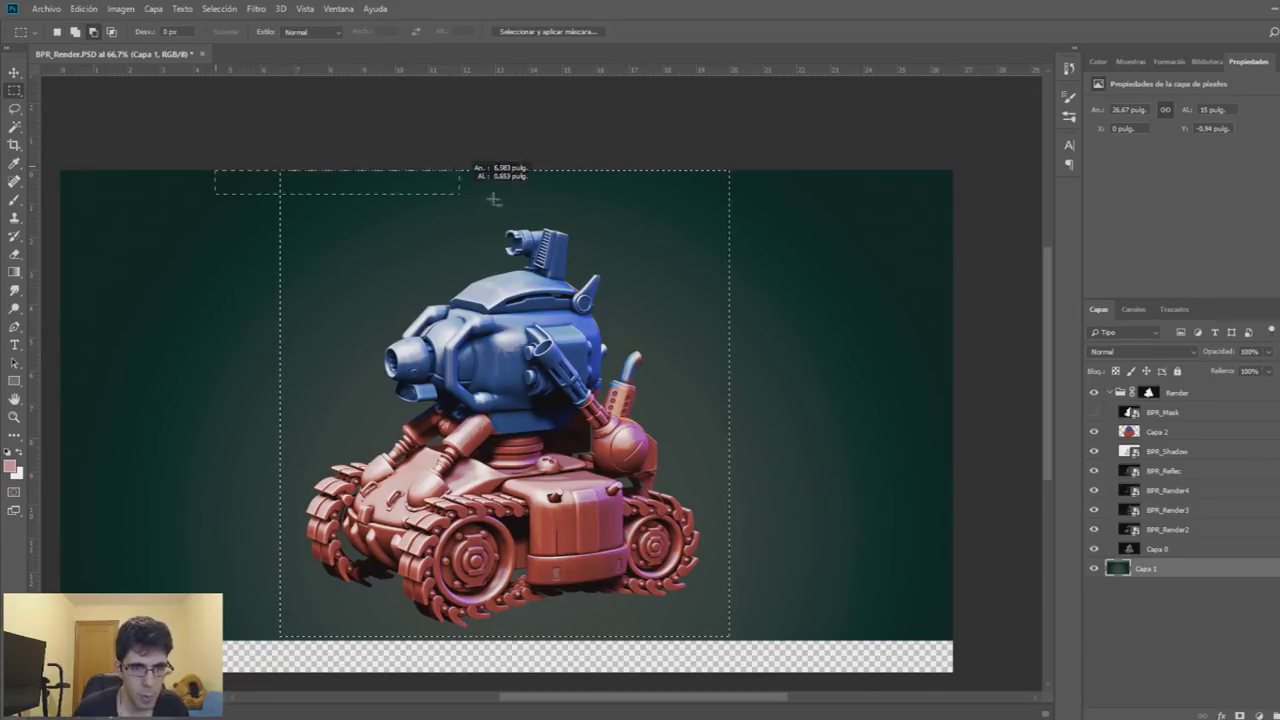
pyautogui.click(121, 8)
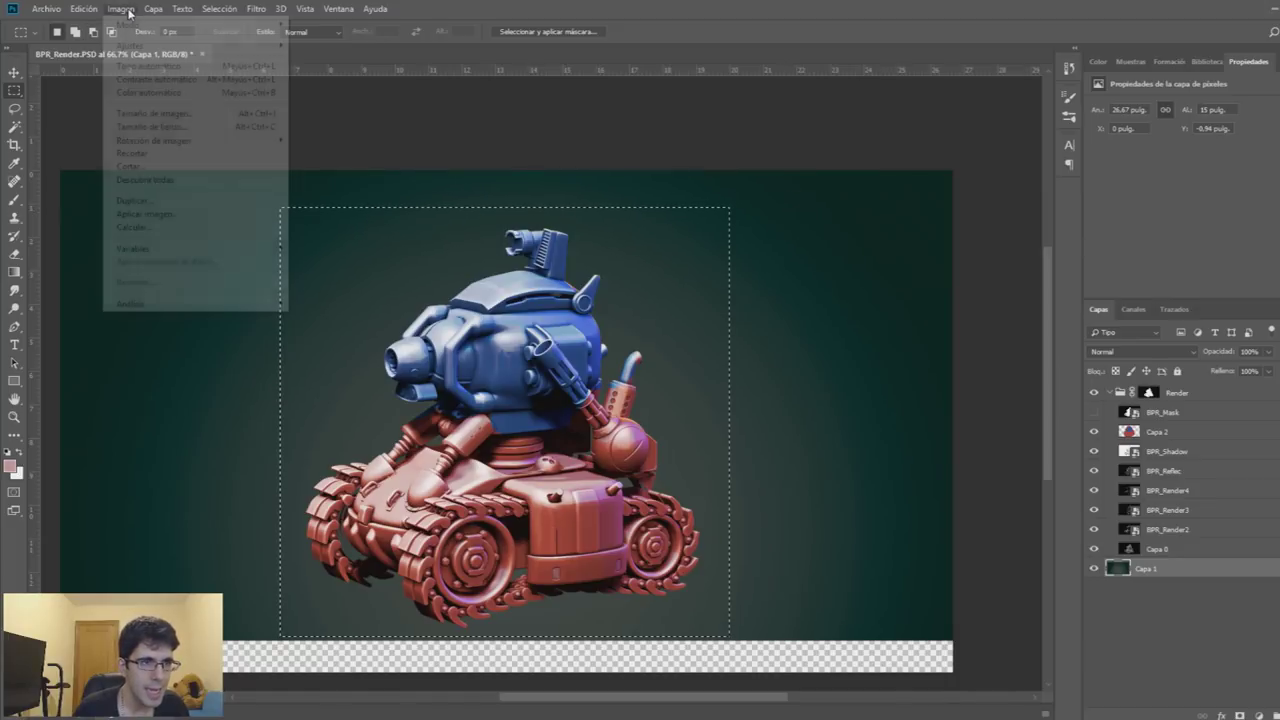
pyautogui.click(170, 154)
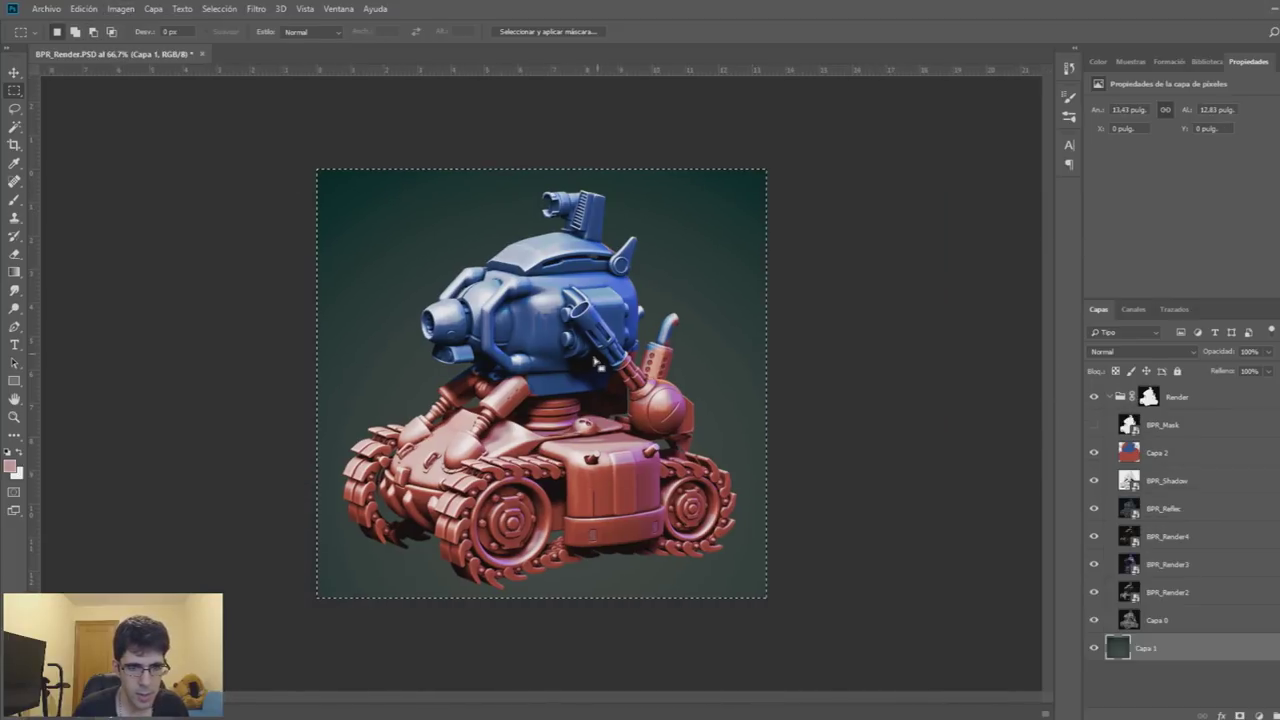
pyautogui.scroll(2, 585, 365)
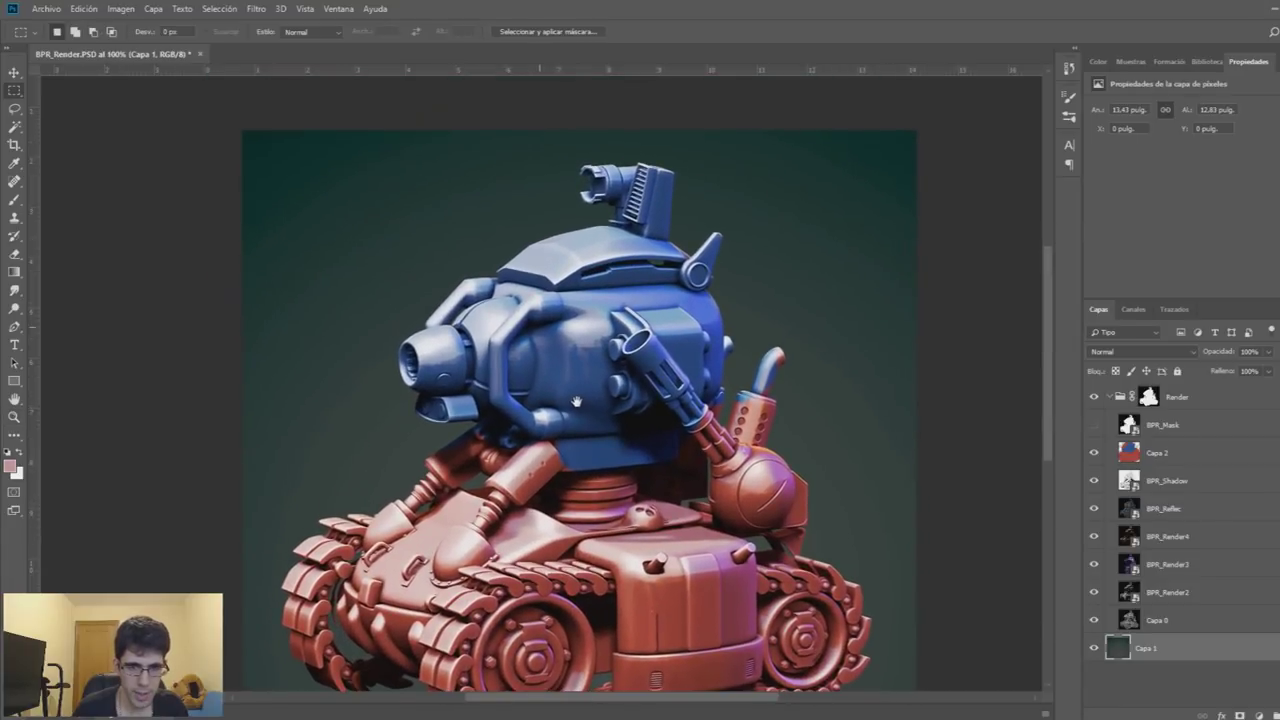
# Type the artist's first name as orange Eras Bold text near the top-left
pyautogui.press('t')
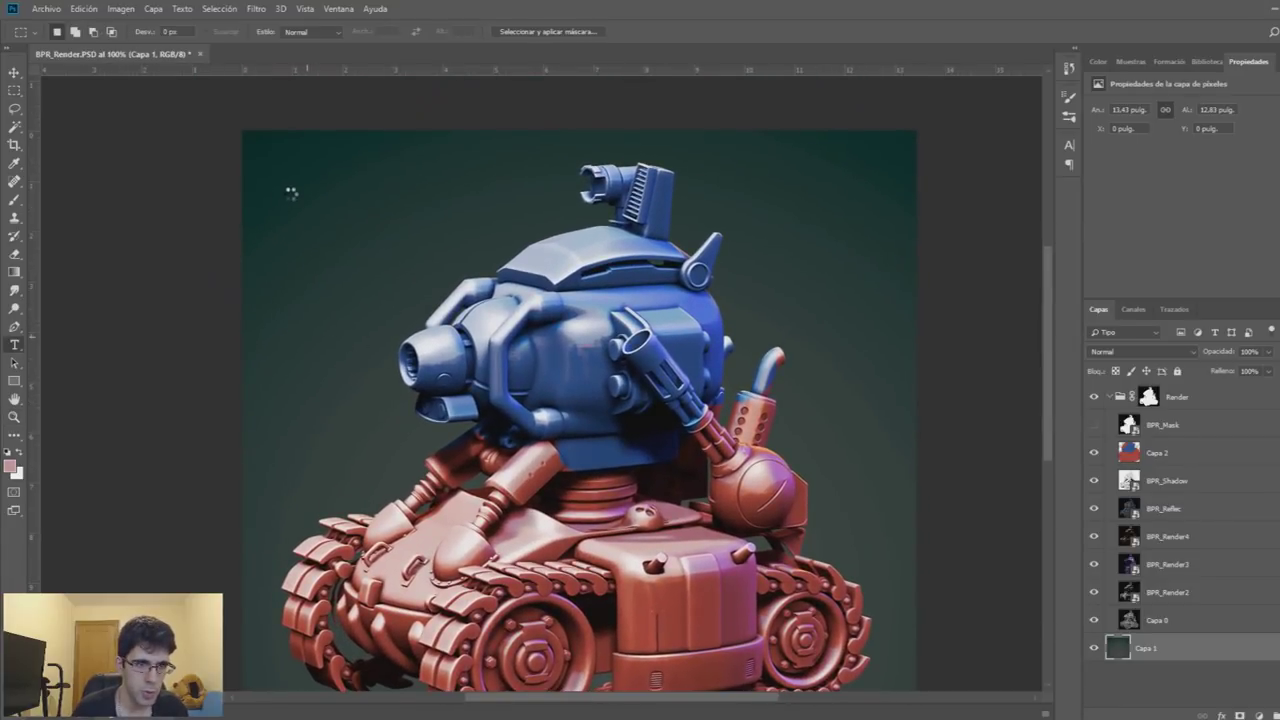
pyautogui.click(290, 193)
pyautogui.write('Se')
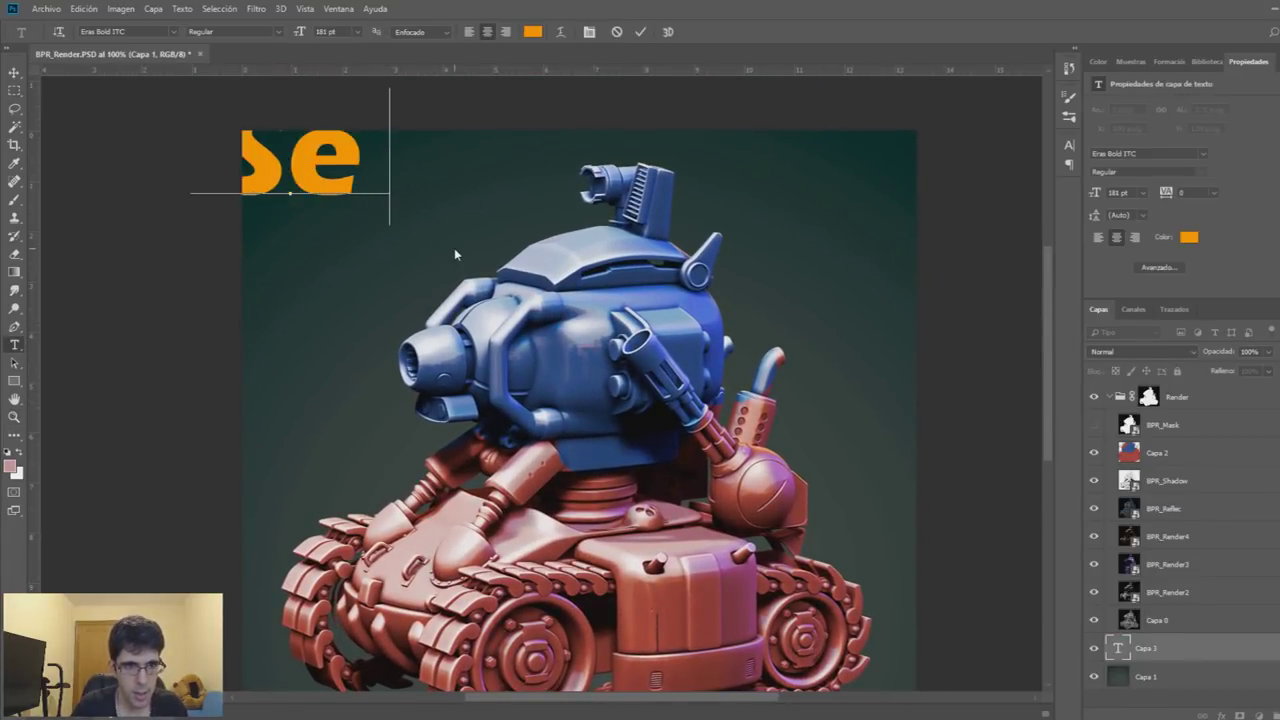
pyautogui.write('rgio')
pyautogui.hotkey('ctrl', 'a')
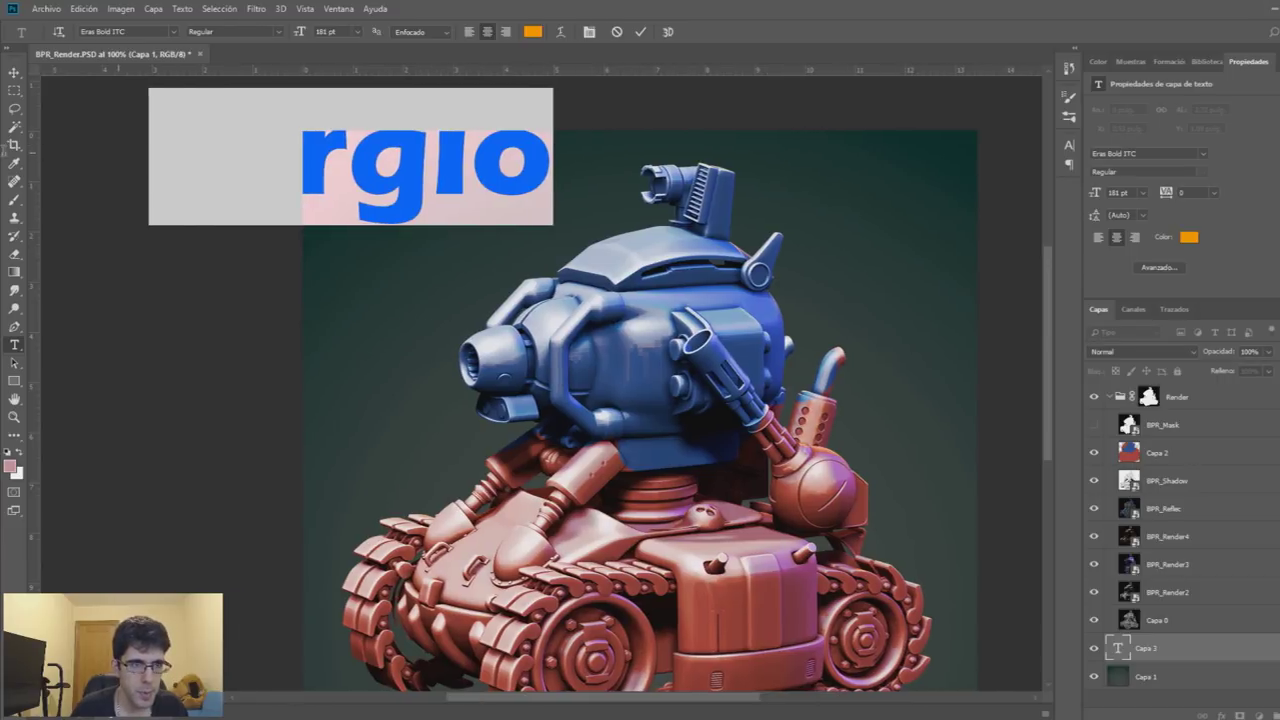
pyautogui.click(14, 72)
# Scale, tilt and place the name text in the top-left corner, then zoom to fit the image
pyautogui.hotkey('ctrl', 't')
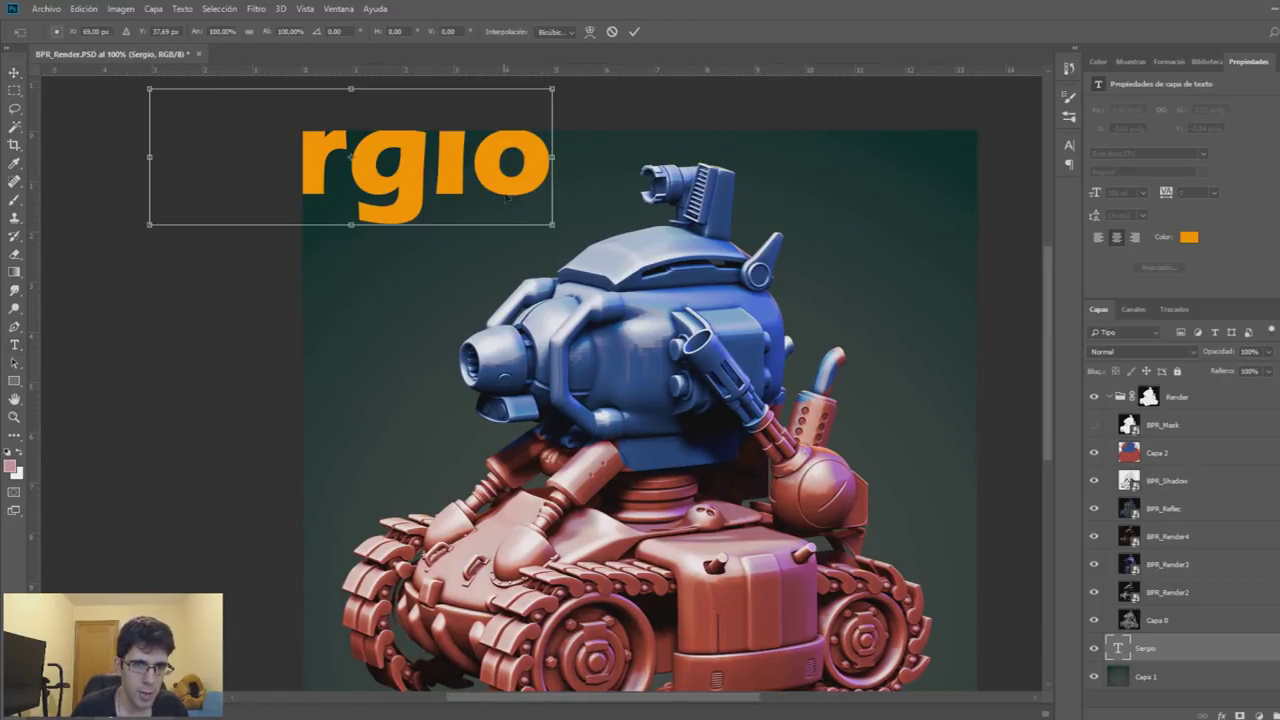
pyautogui.moveTo(552, 224)
pyautogui.mouseDown()
pyautogui.moveTo(343, 121)
pyautogui.moveTo(263, 120)
pyautogui.moveTo(397, 205)
pyautogui.moveTo(485, 190)
pyautogui.mouseUp()
pyautogui.moveTo(420, 215); pyautogui.dragTo(395, 185)
pyautogui.press('Return')
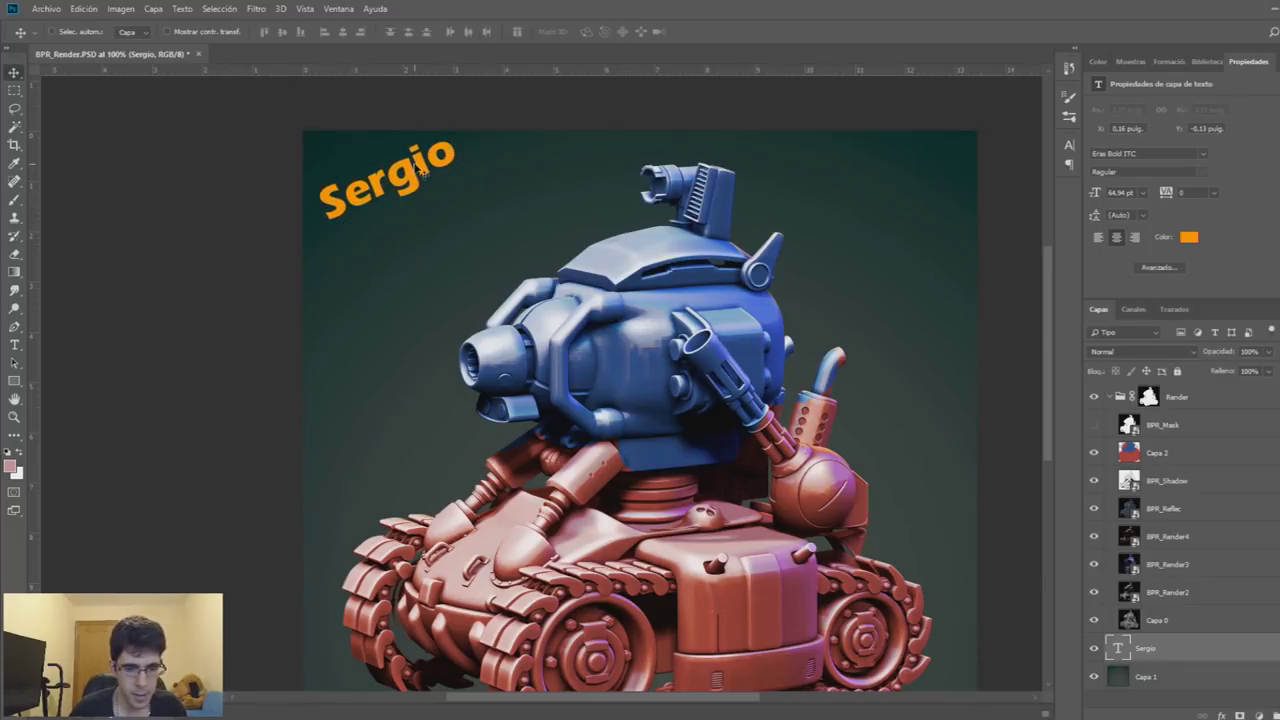
pyautogui.moveTo(416, 176); pyautogui.dragTo(422, 193)
pyautogui.press('z')
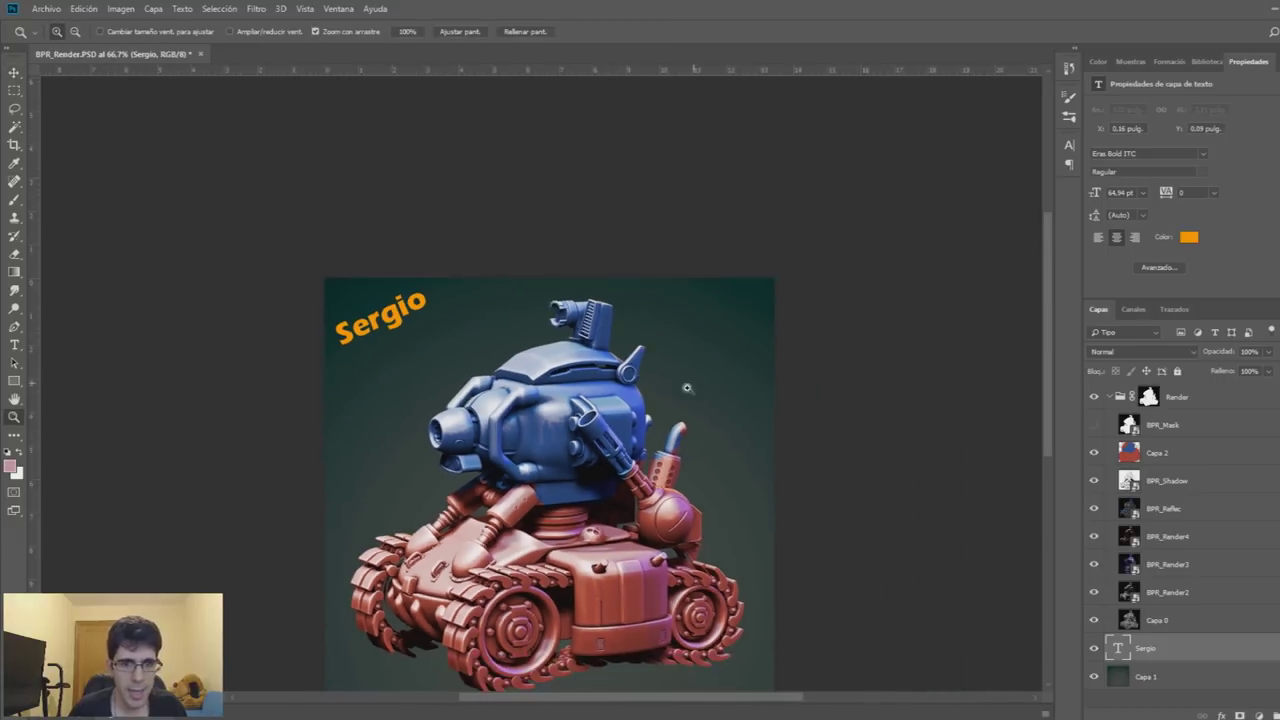
pyautogui.moveTo(694, 374); pyautogui.dragTo(648, 397)
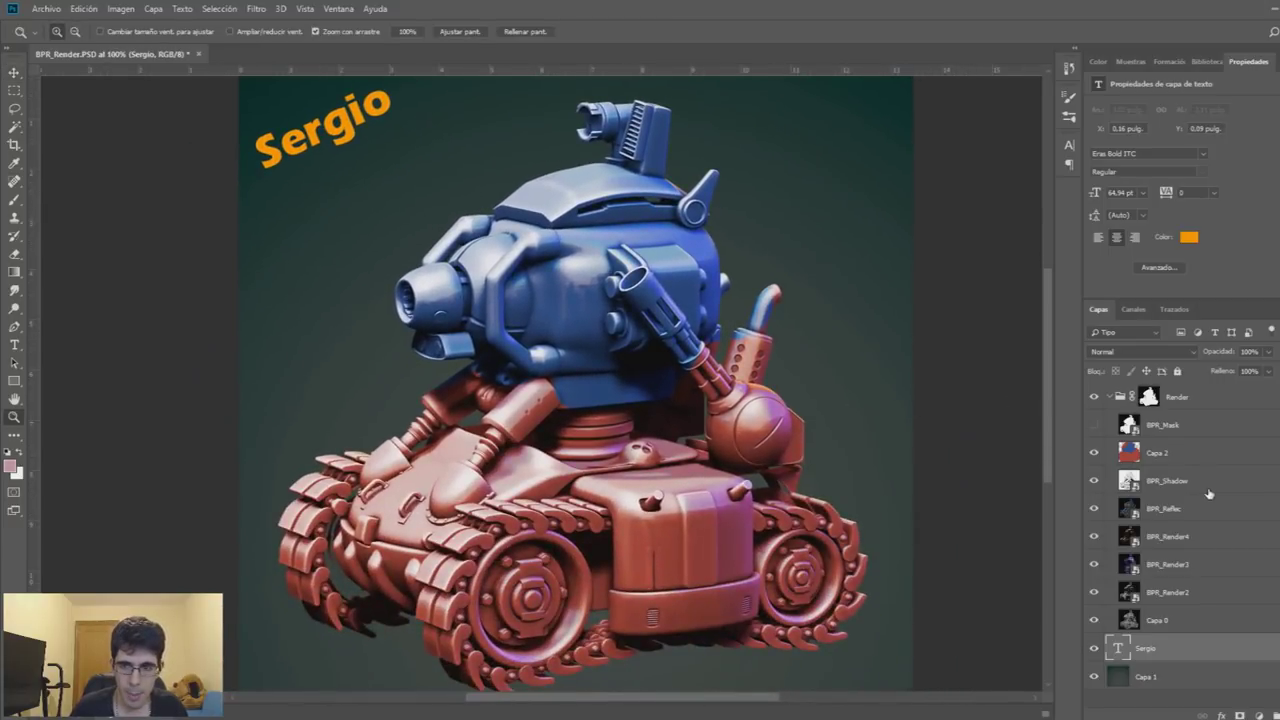
# Duplicate Capa 0, move Capa 0 copia to the top of the stack, and leave it hidden
pyautogui.click(1180, 630)
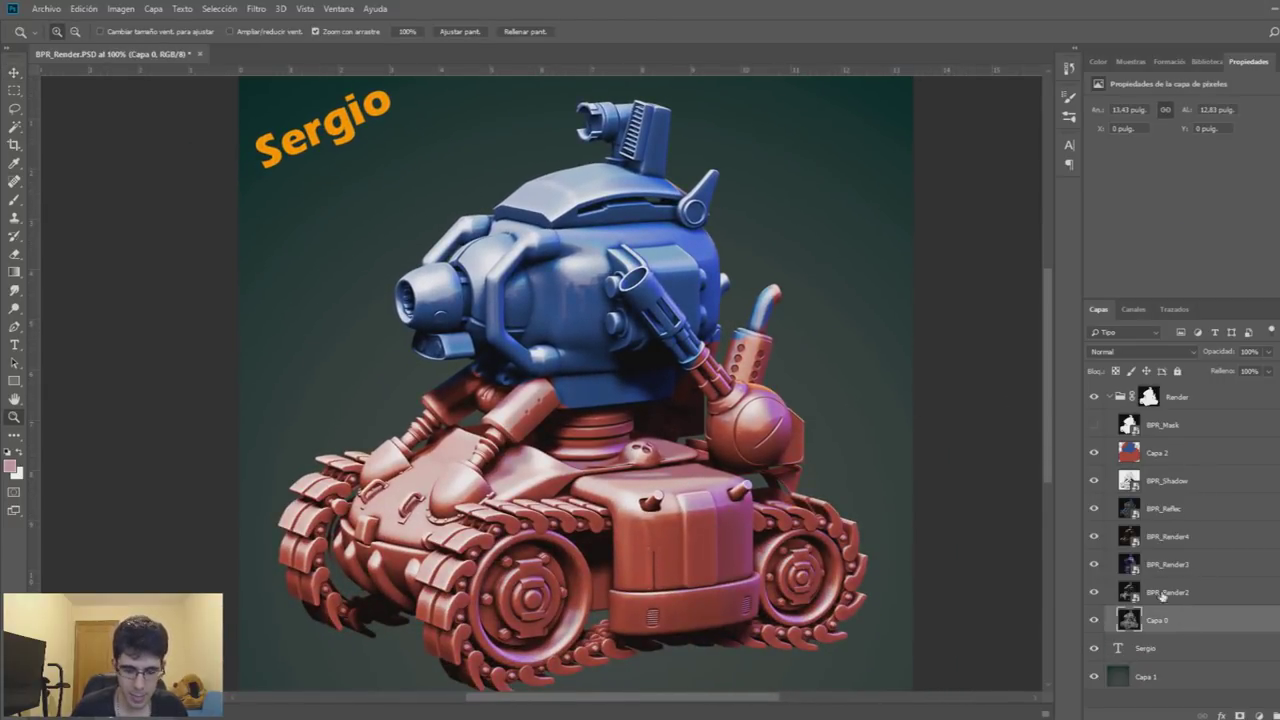
pyautogui.hotkey('ctrl', 'j')
pyautogui.moveTo(1198, 626)
pyautogui.mouseDown()
pyautogui.moveTo(1183, 377)
pyautogui.moveTo(1186, 388)
pyautogui.mouseUp()
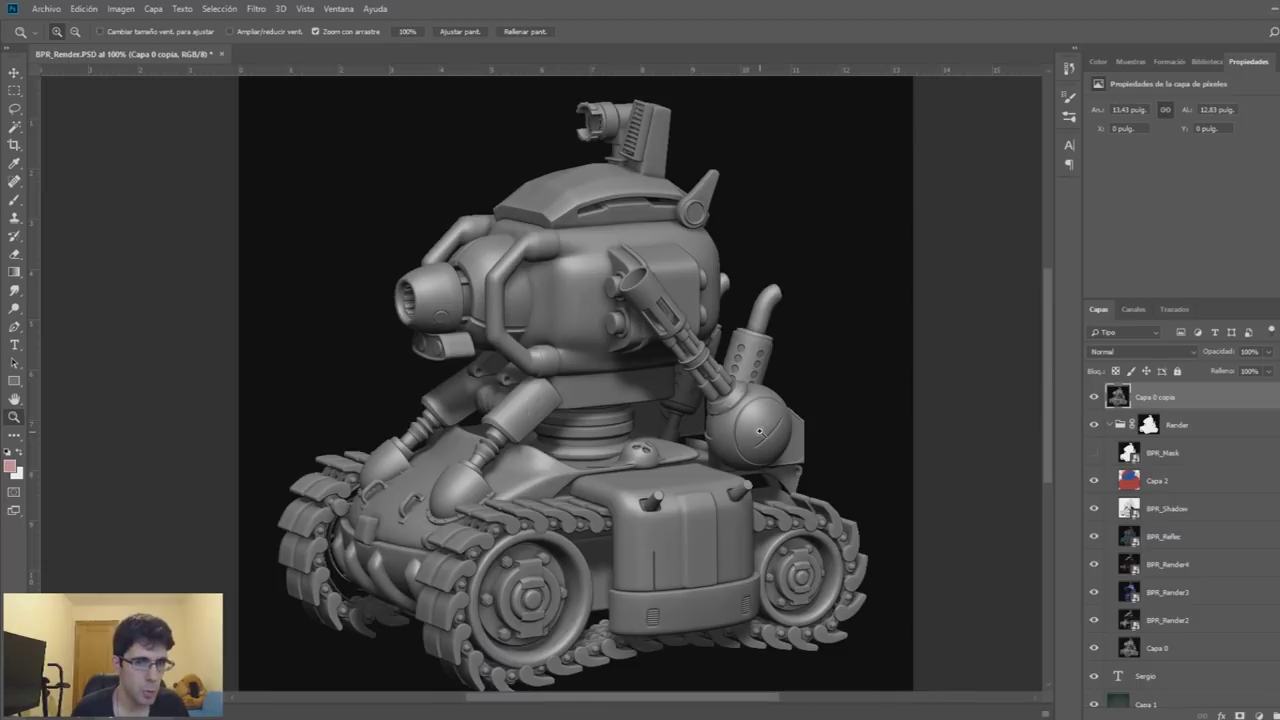
pyautogui.click(1094, 398)
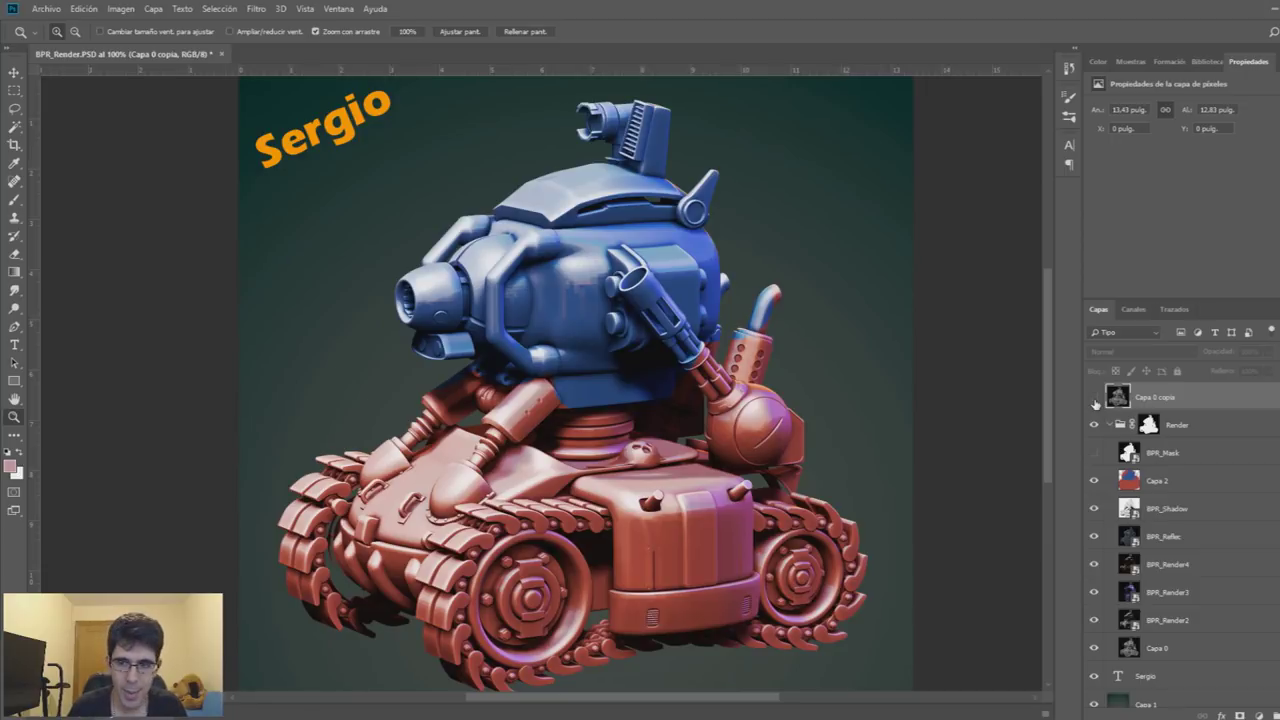
pyautogui.click(1094, 398)
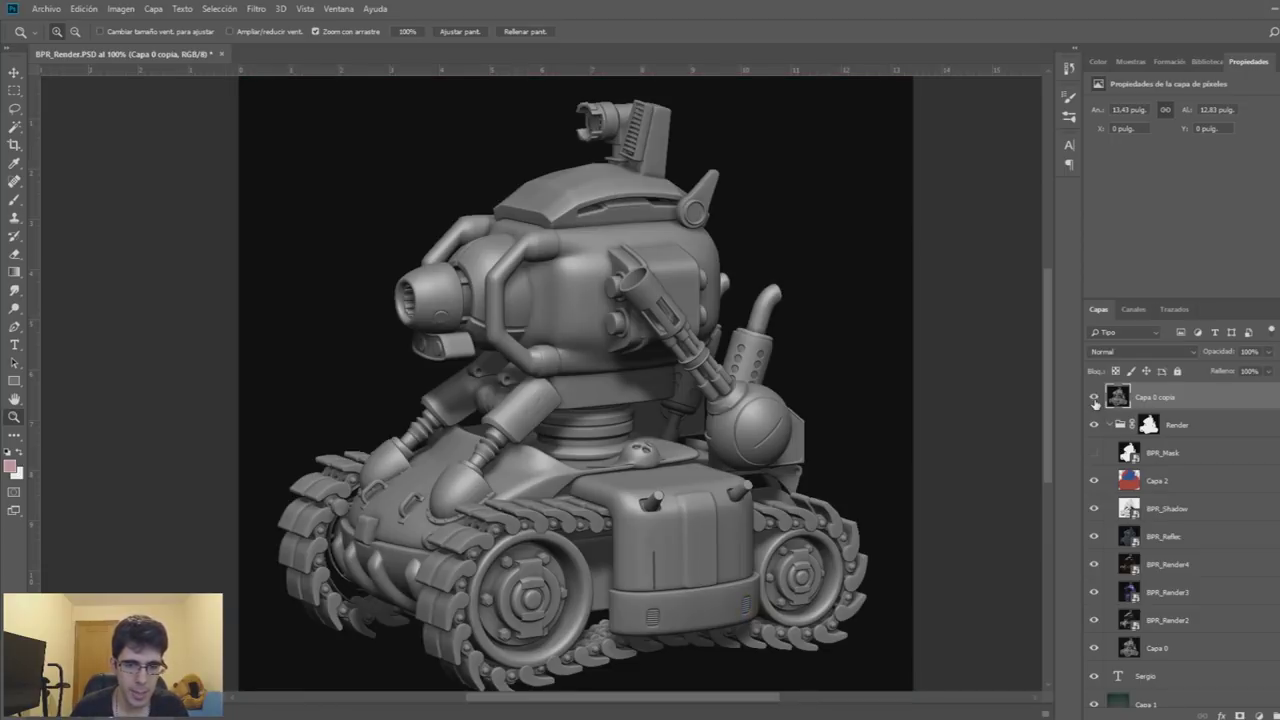
pyautogui.click(1094, 398)
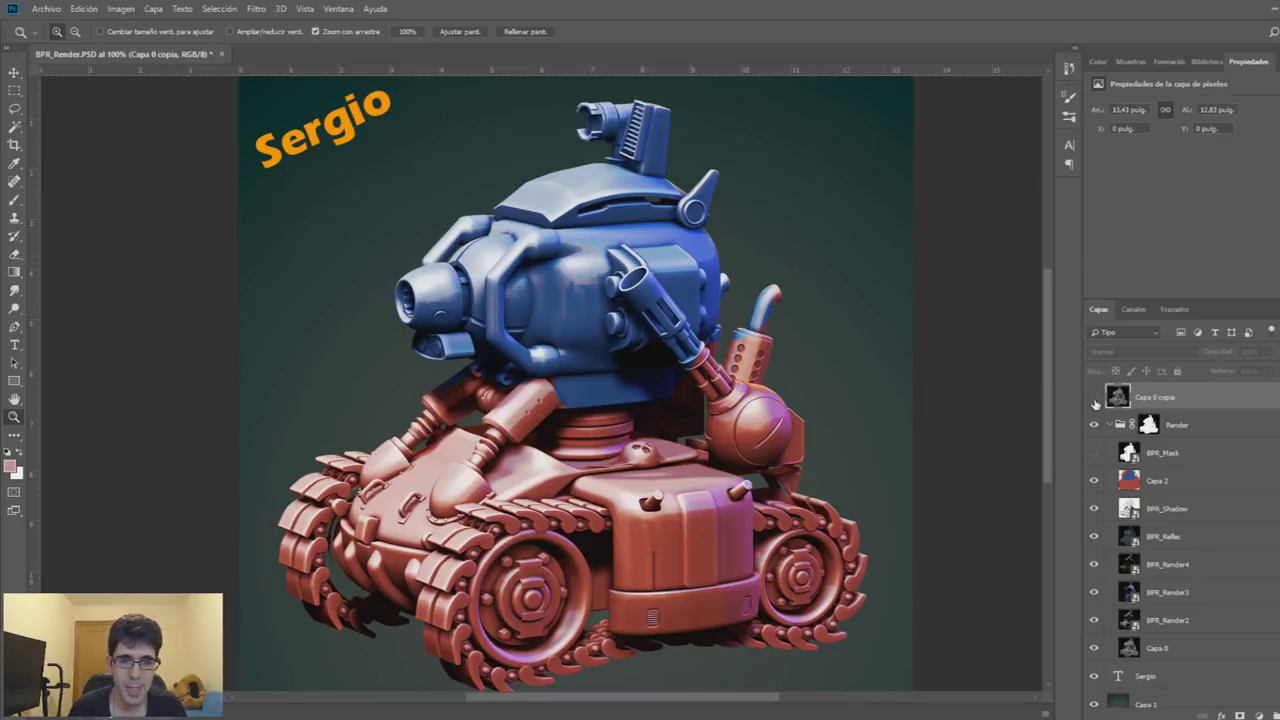
# Turn off the visibility of Capa 0 copia to reveal the coloured composite
pyautogui.click(1094, 398)
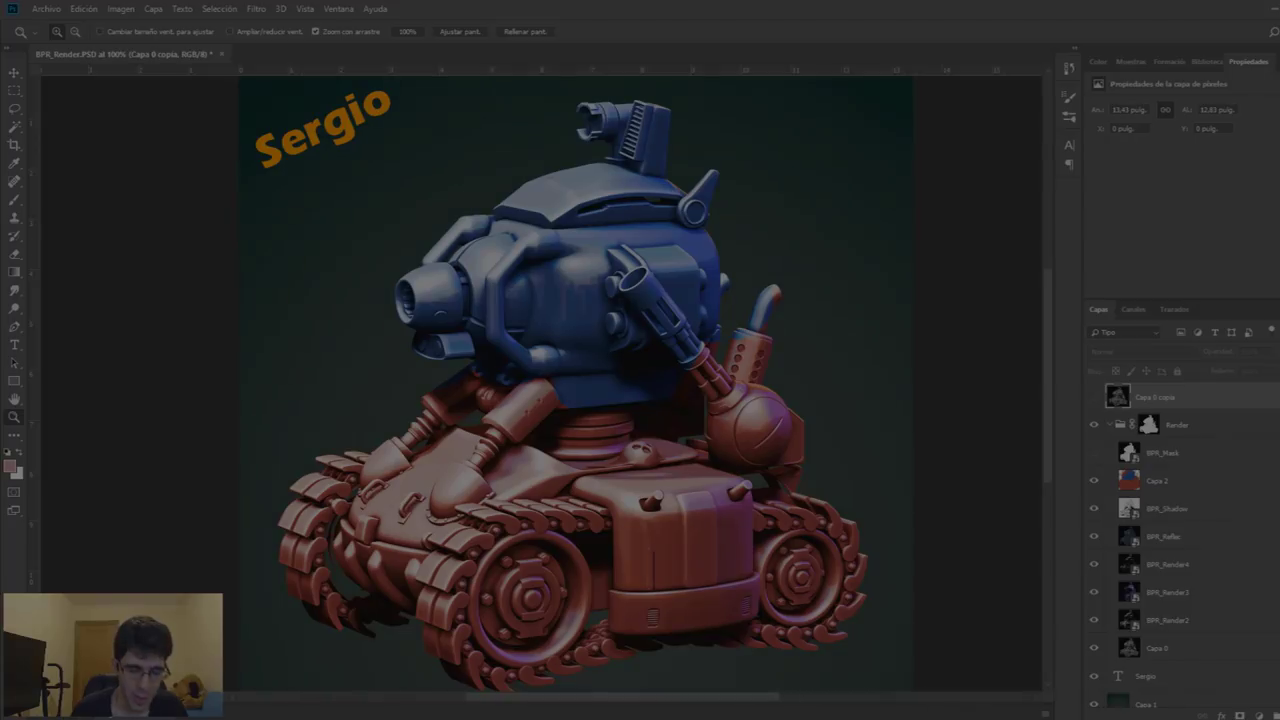